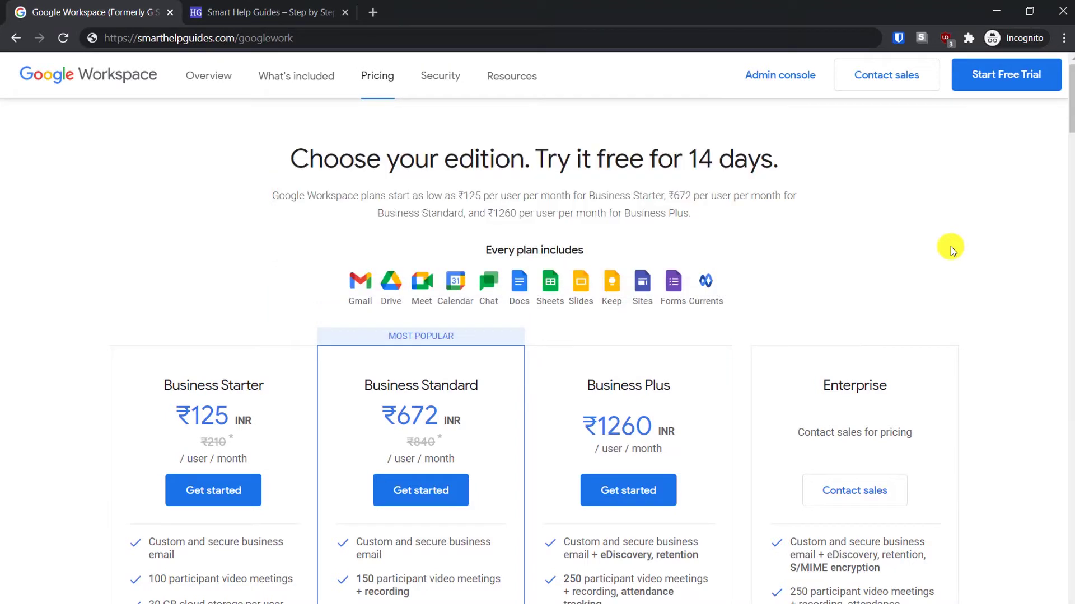
# Bring up the open browser window previews to switch to the YouTube channel window
pyautogui.click(1072, 179)
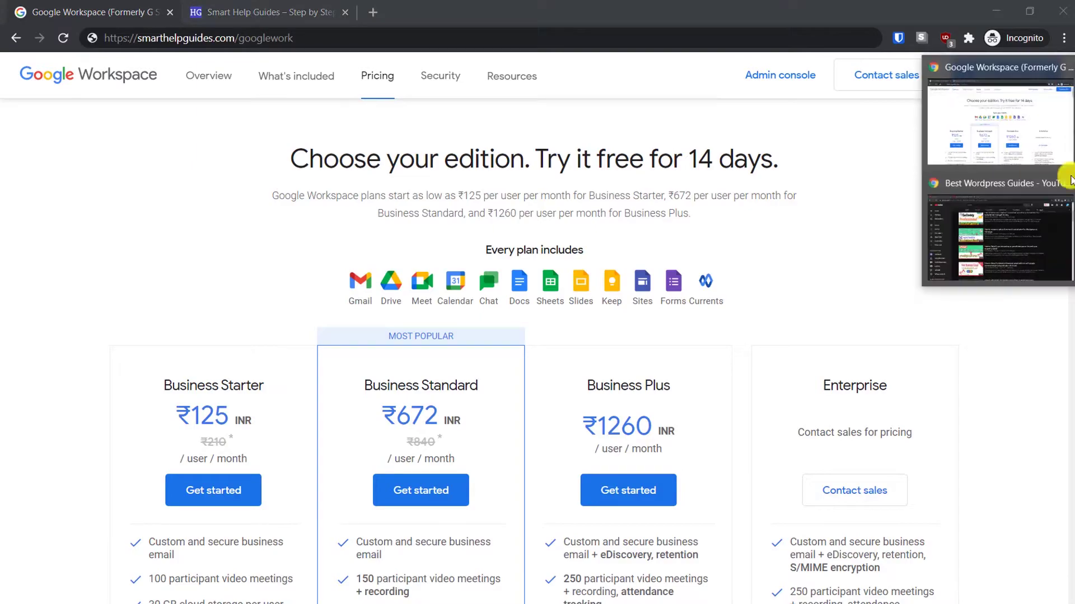
# Switch to the Best Wordpress Guides YouTube window and look through its email video results
pyautogui.click(968, 224)
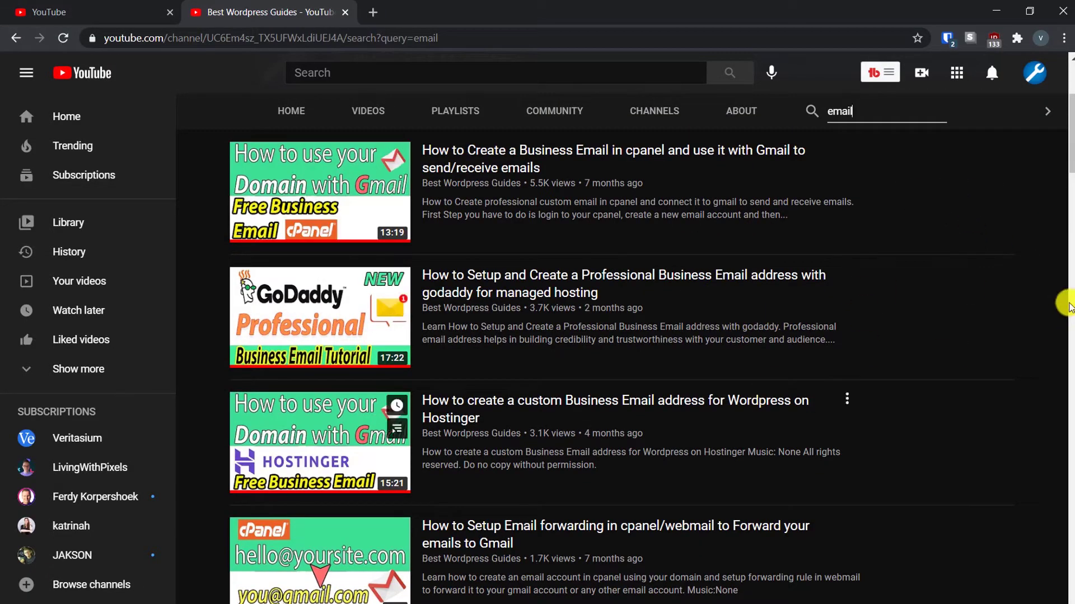
pyautogui.scroll(-3, 1010, 331)
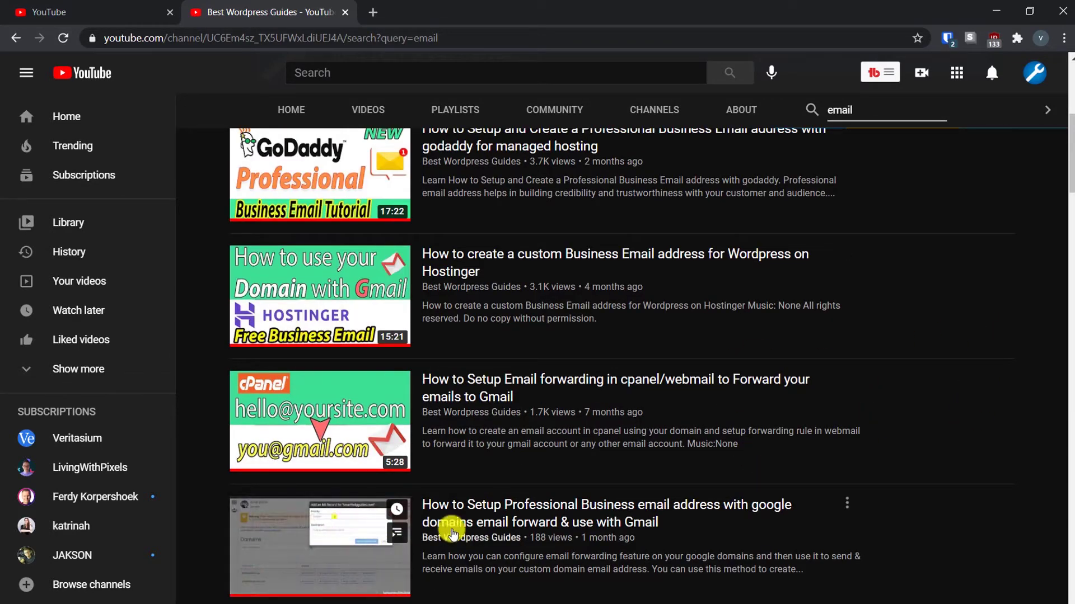
pyautogui.scroll(3, 919, 376)
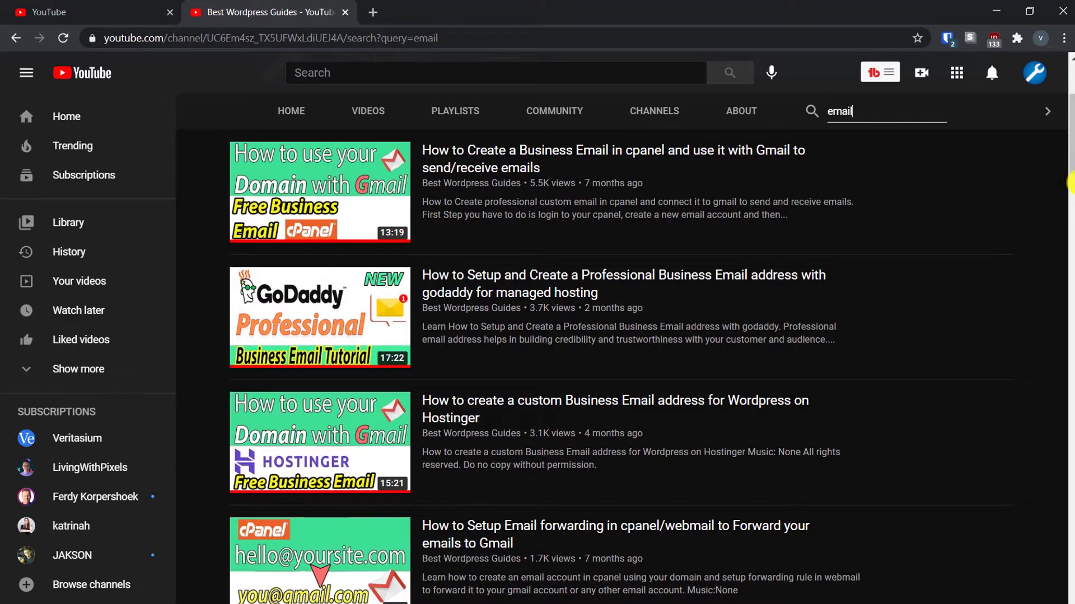
# Return to the Google Workspace pricing window and scroll down to the Productivity & Collaboration comparison
pyautogui.moveTo(1068, 183)
pyautogui.click(1030, 129)
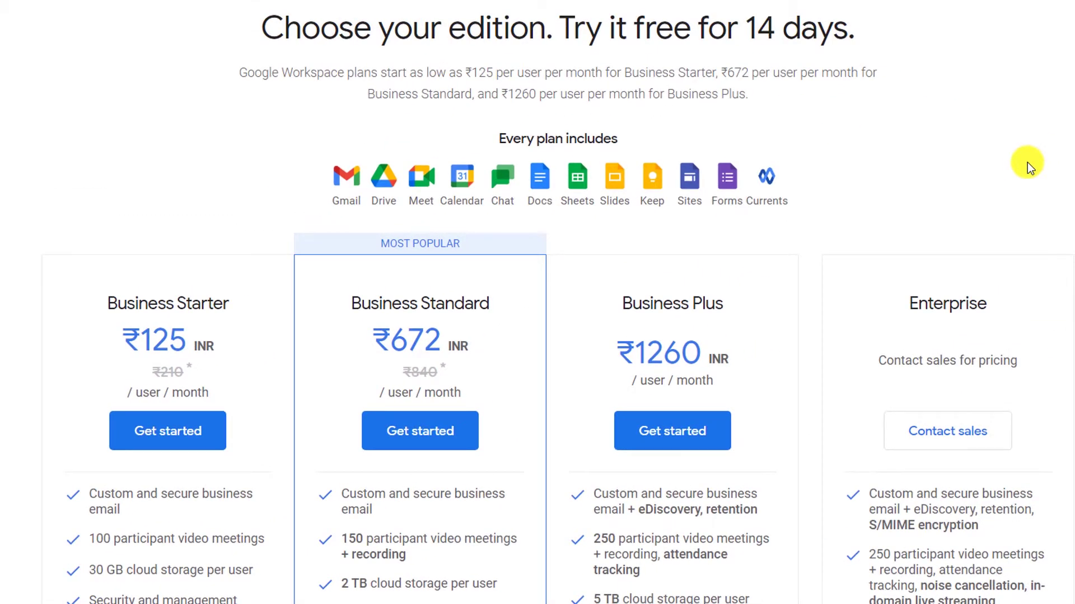
pyautogui.scroll(-2, 894, 167)
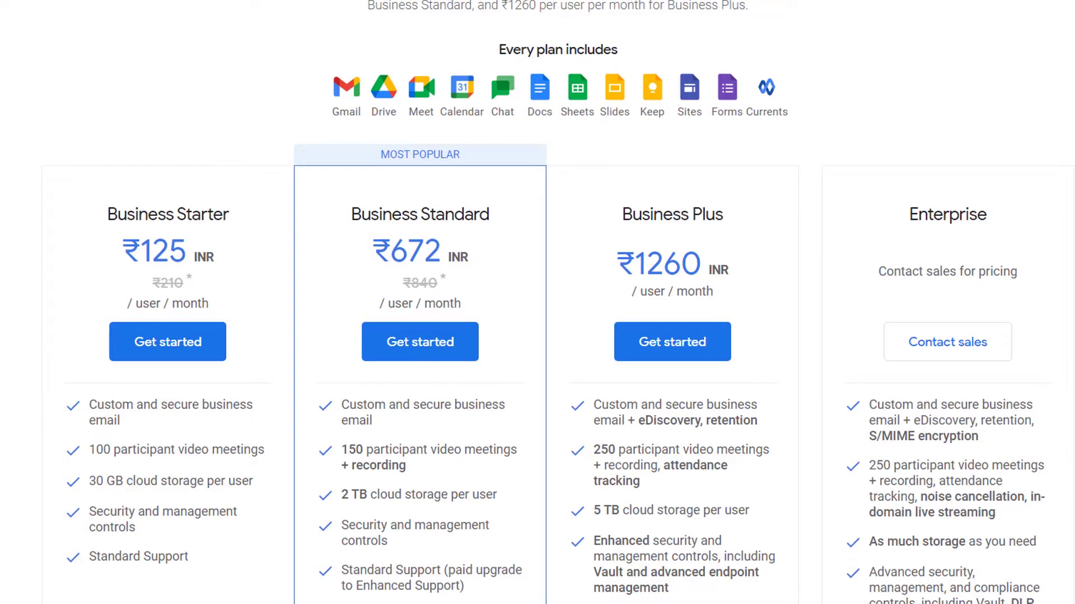
pyautogui.scroll(-3, 537, 302)
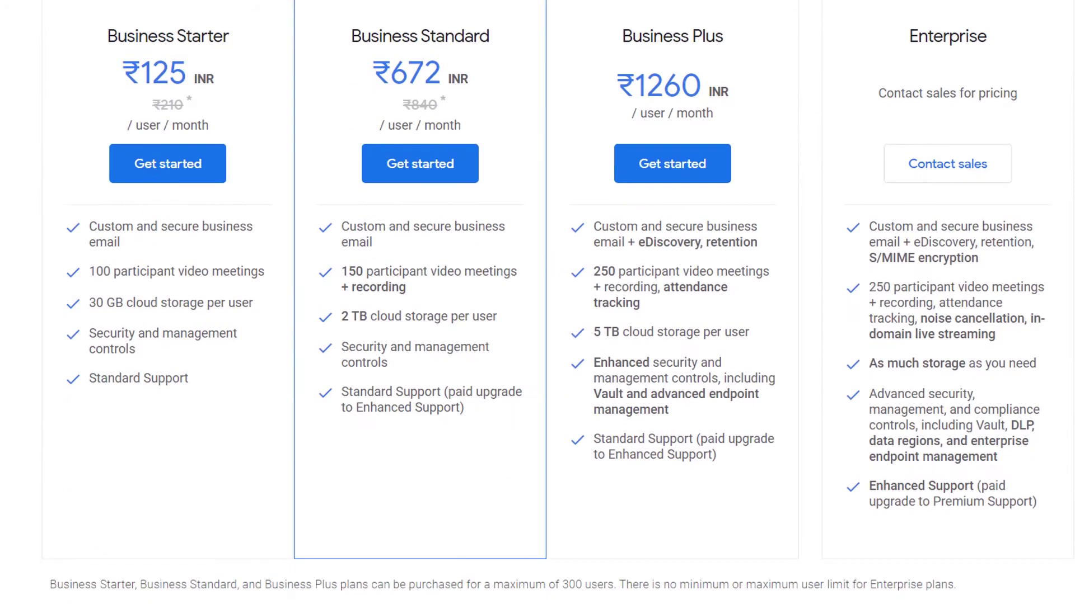
pyautogui.scroll(-10, 537, 302)
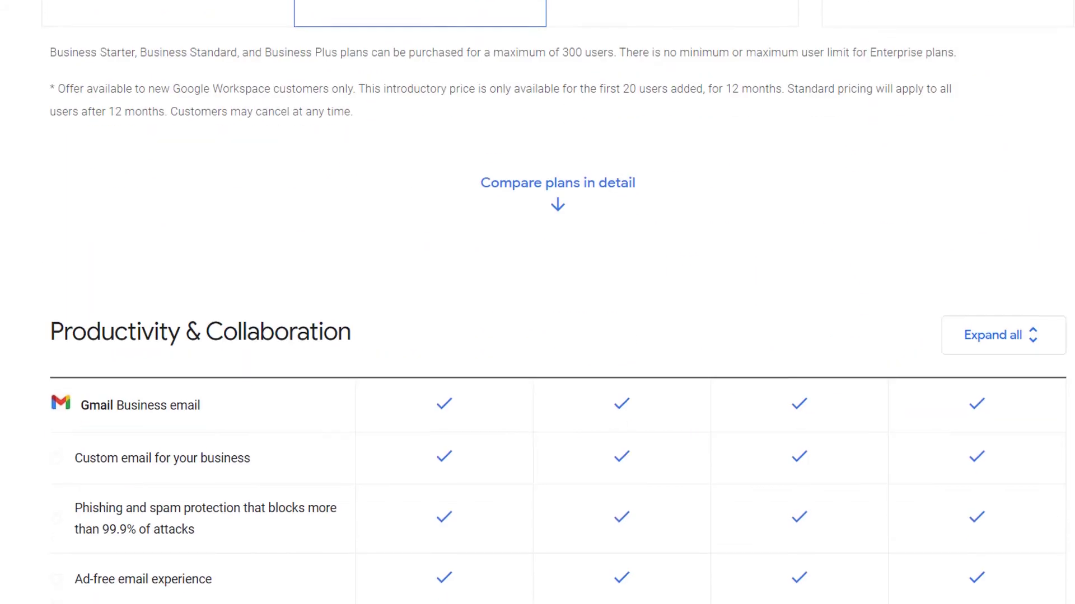
pyautogui.scroll(-4, 538, 302)
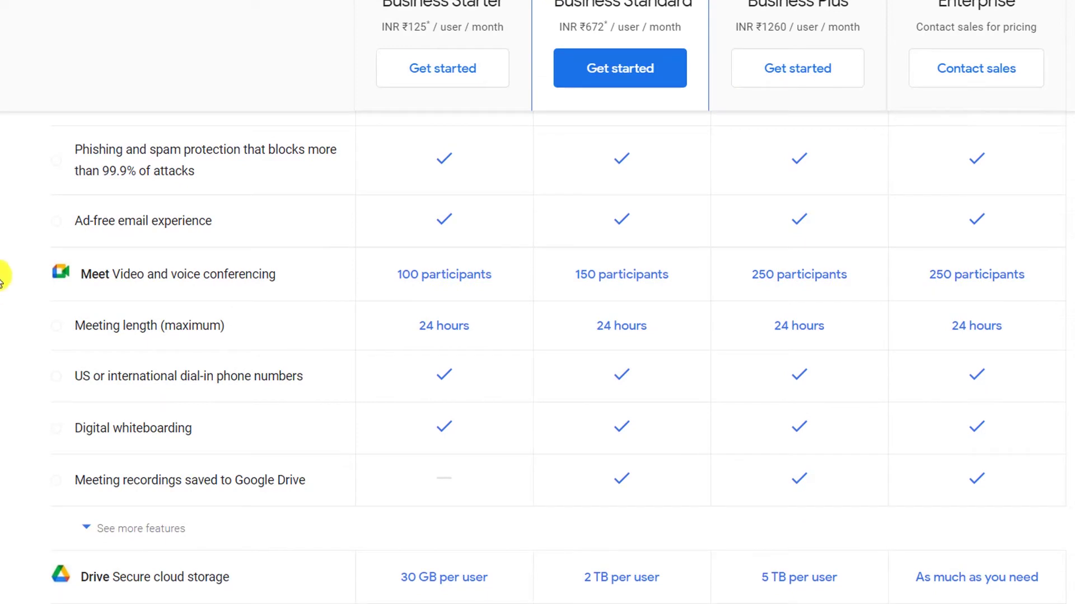
pyautogui.scroll(2, 537, 302)
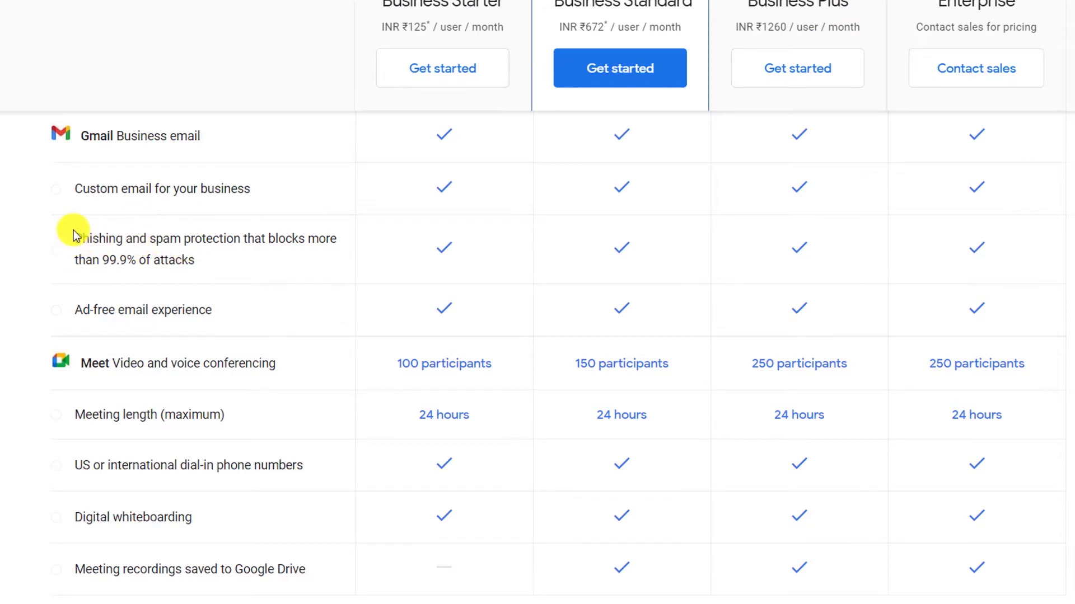
pyautogui.moveTo(73, 230); pyautogui.dragTo(254, 274)
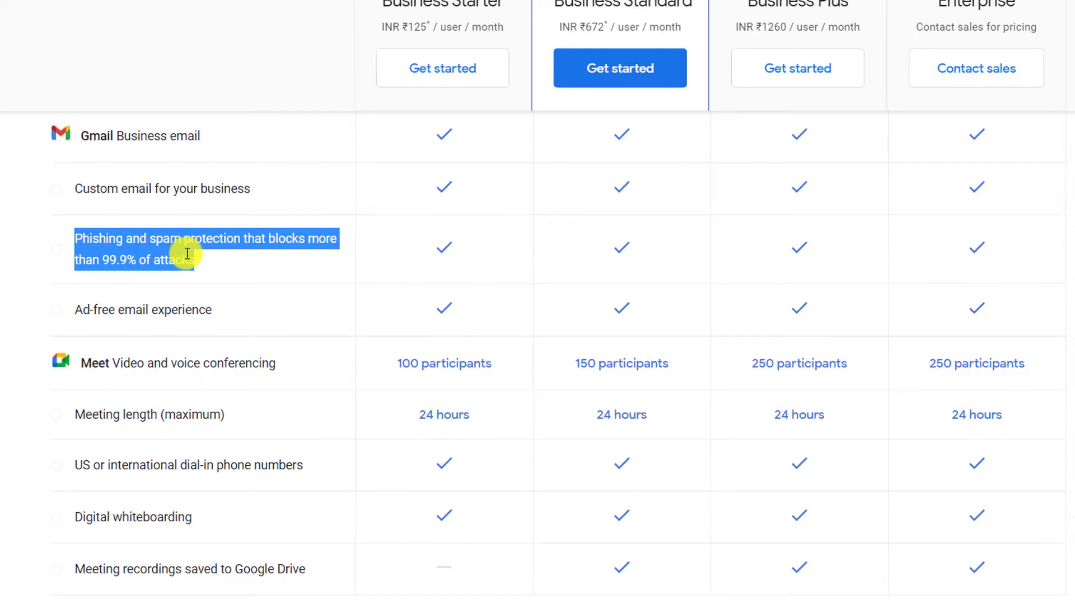
pyautogui.click(3, 216)
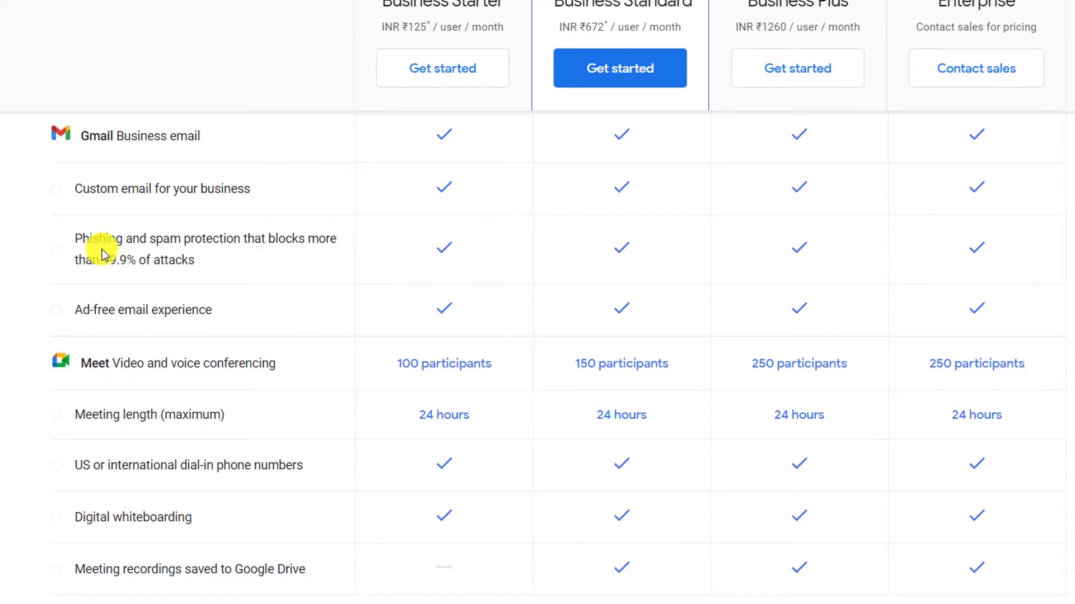
pyautogui.scroll(-3, 442, 381)
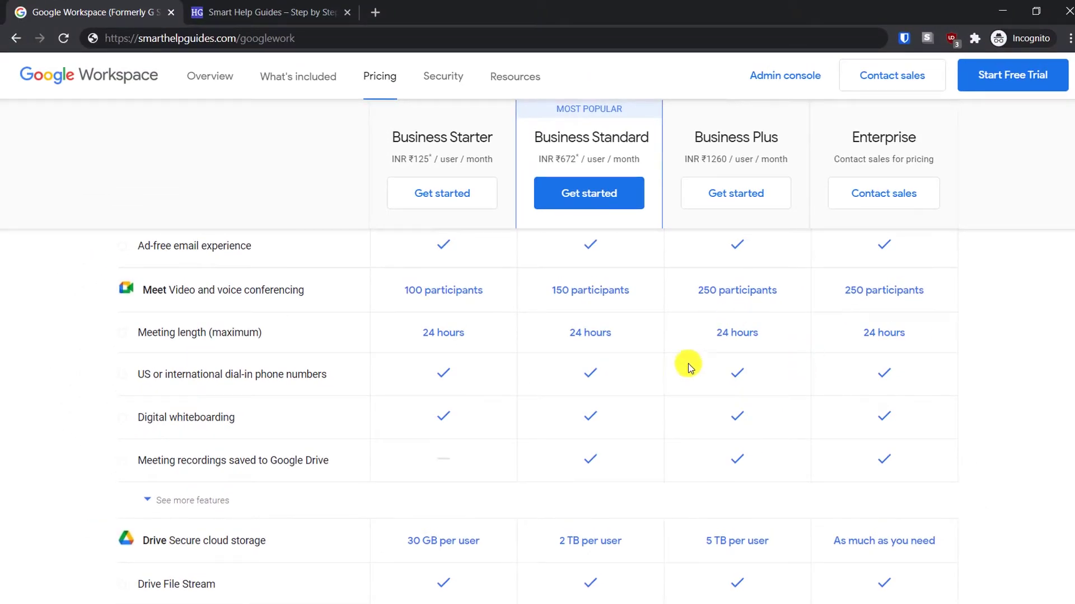
# Scroll down through the included apps in the comparison table, then back up to the price cards
pyautogui.scroll(-3, 686, 367)
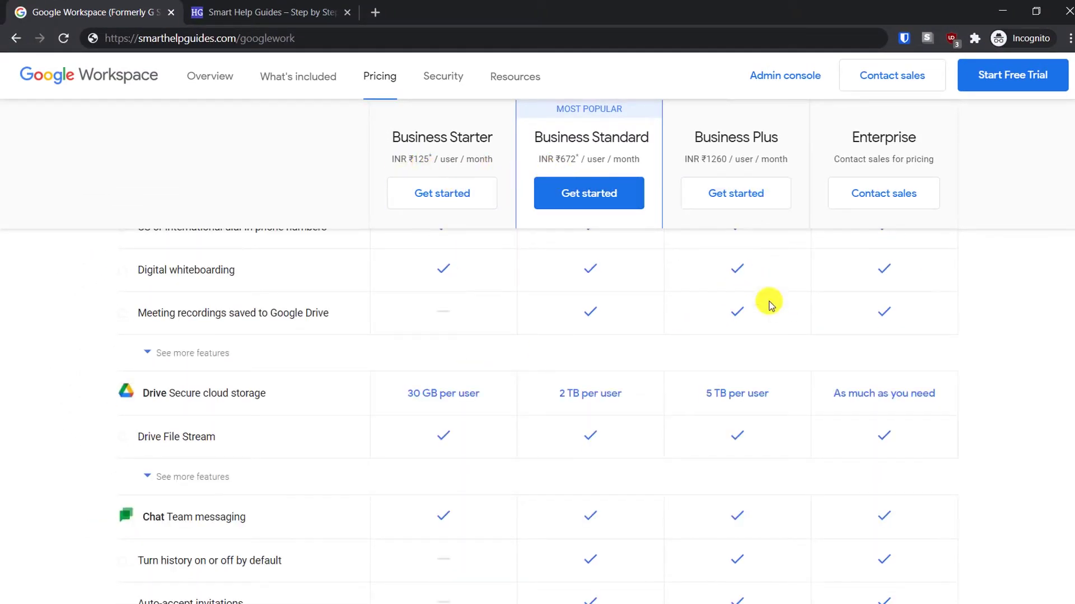
pyautogui.scroll(-1, 717, 325)
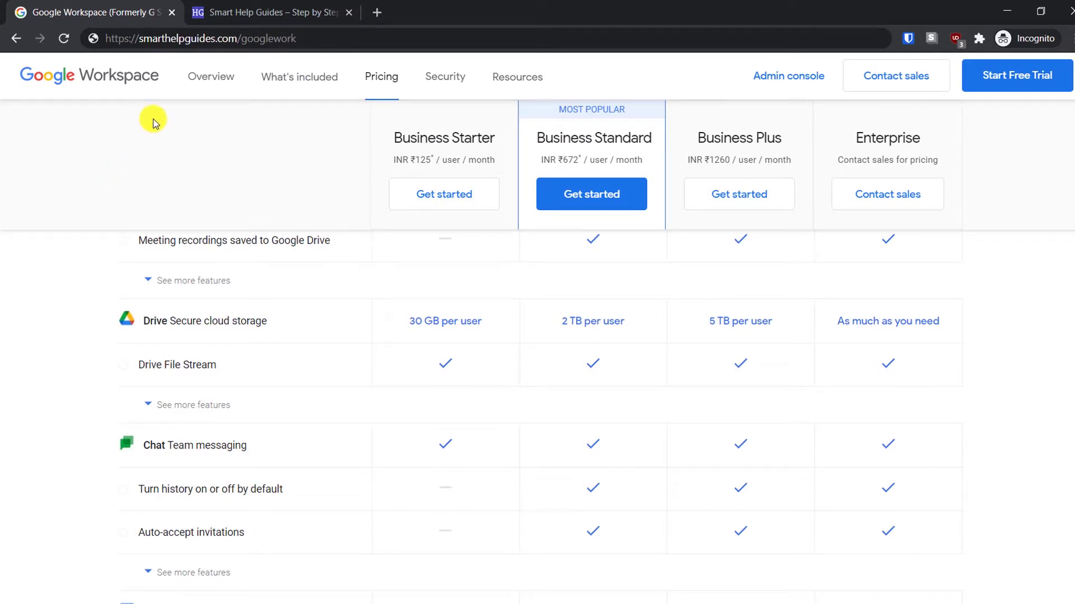
pyautogui.scroll(-1, 89, 253)
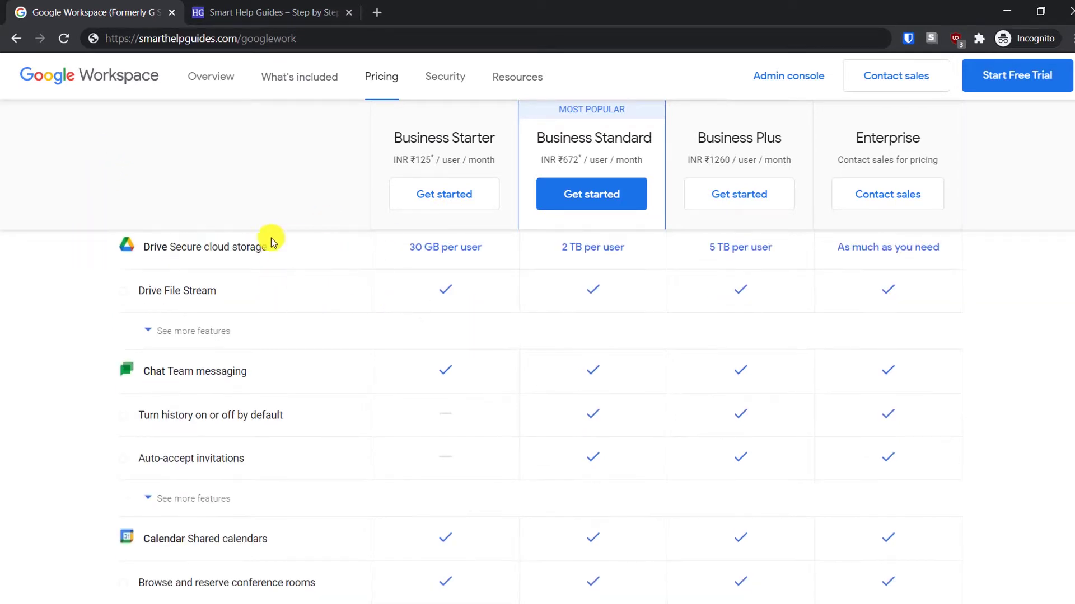
pyautogui.scroll(-1, 336, 480)
pyautogui.scroll(7, 330, 441)
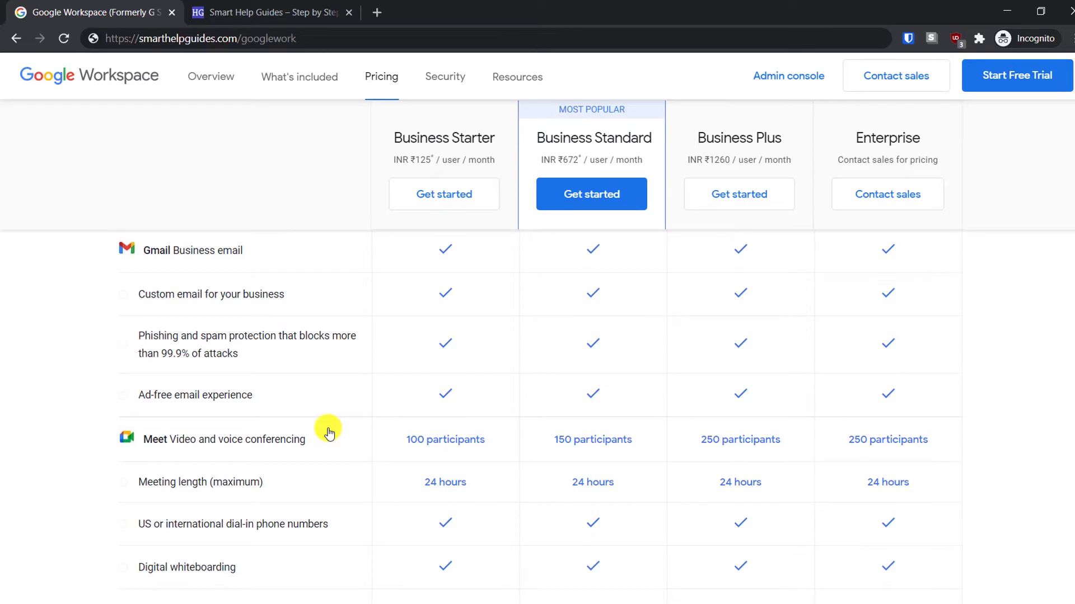
pyautogui.scroll(2, 329, 432)
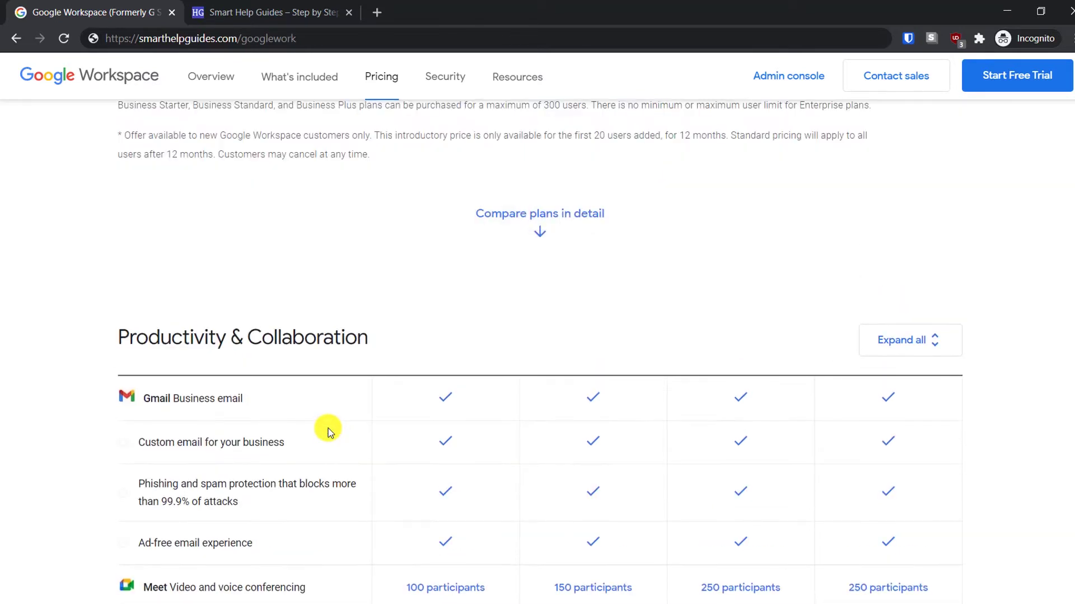
pyautogui.scroll(9, 329, 433)
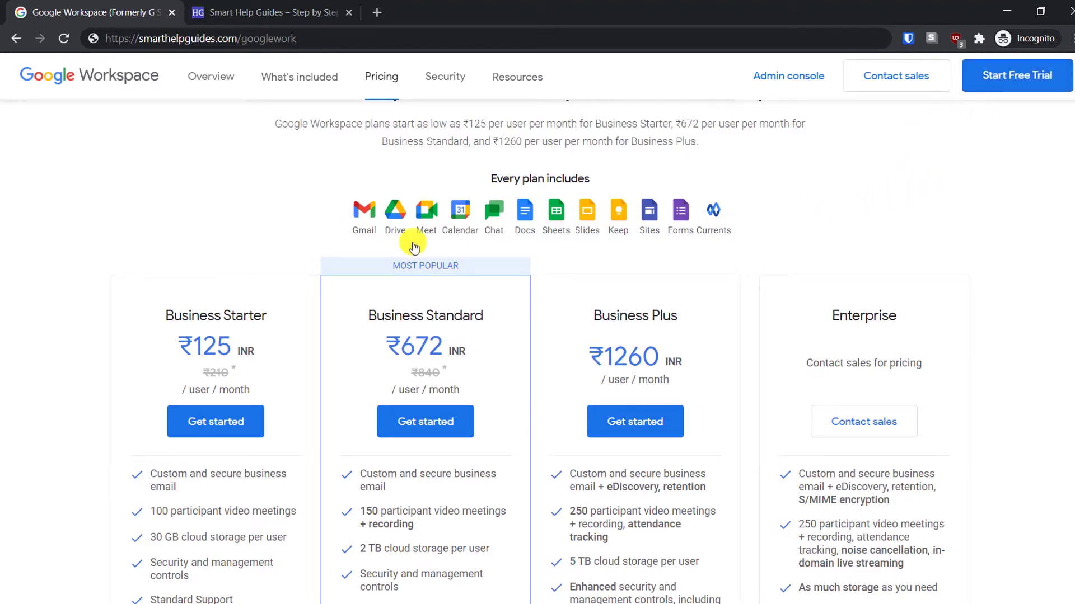
# Compare the 2 TB and 30 GB storage lines, then begin the Business Standard sign-up
pyautogui.scroll(-1, 412, 246)
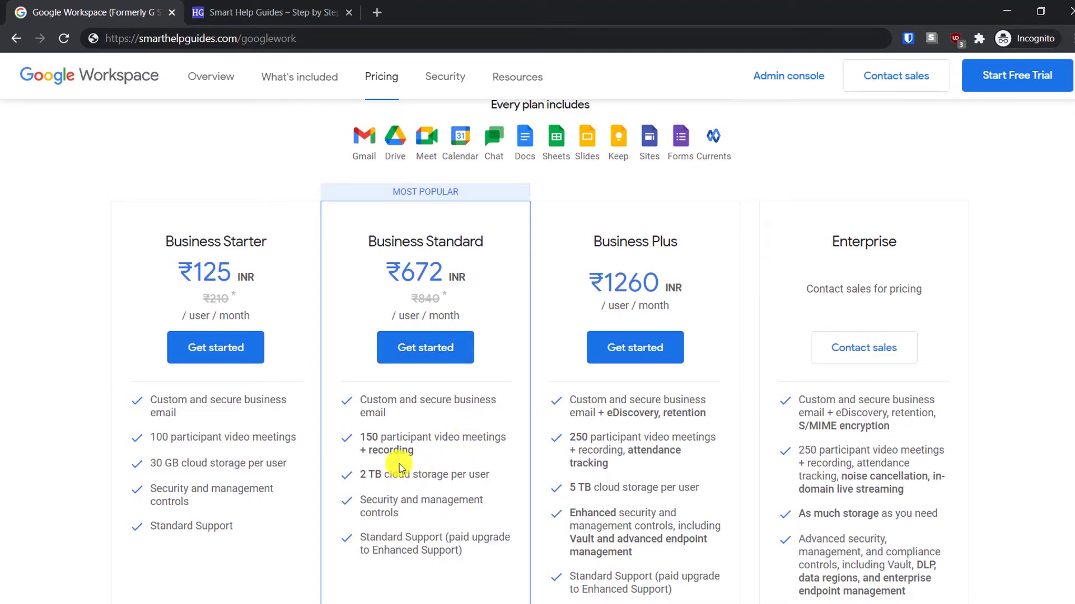
pyautogui.moveTo(358, 475); pyautogui.dragTo(460, 489)
pyautogui.click(469, 472)
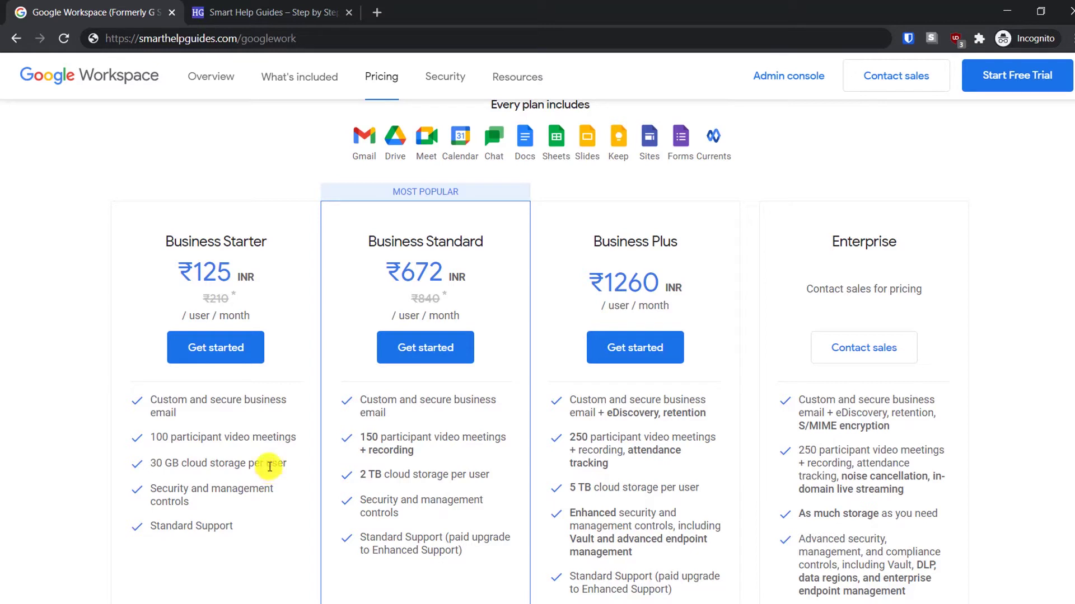
pyautogui.moveTo(149, 460); pyautogui.dragTo(279, 467)
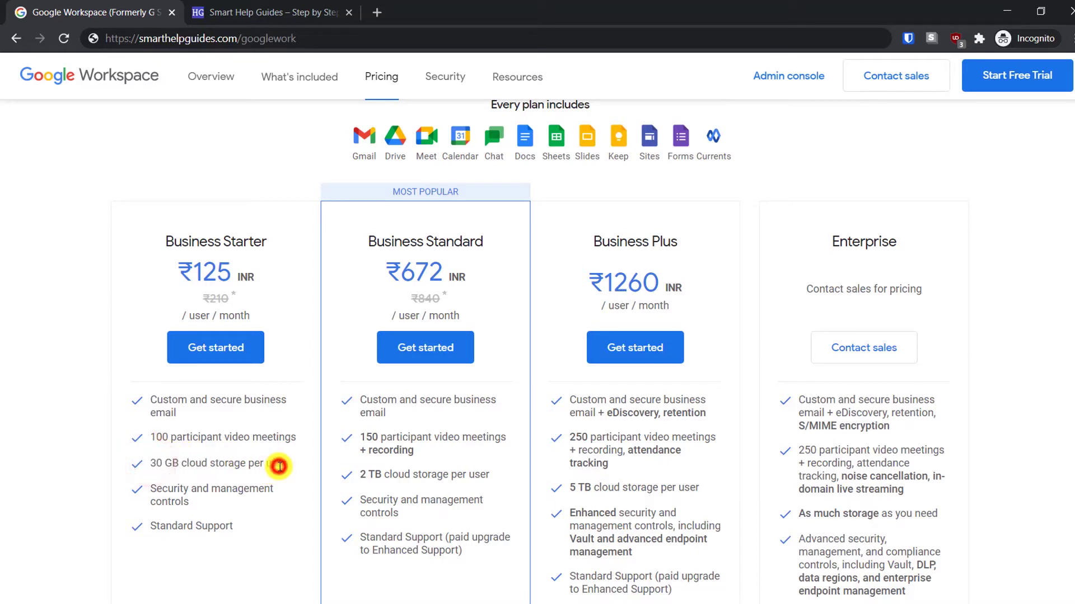
pyautogui.click(428, 353)
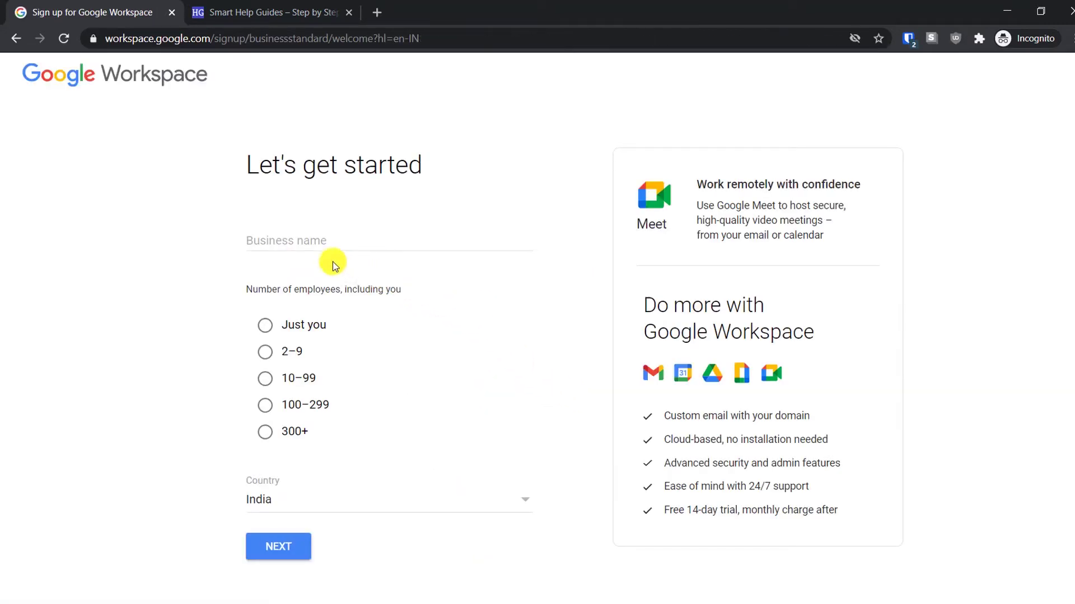
# Enter business name 'Smart Help Guides', choose 'Just you' for employee count, and submit
pyautogui.click(310, 240)
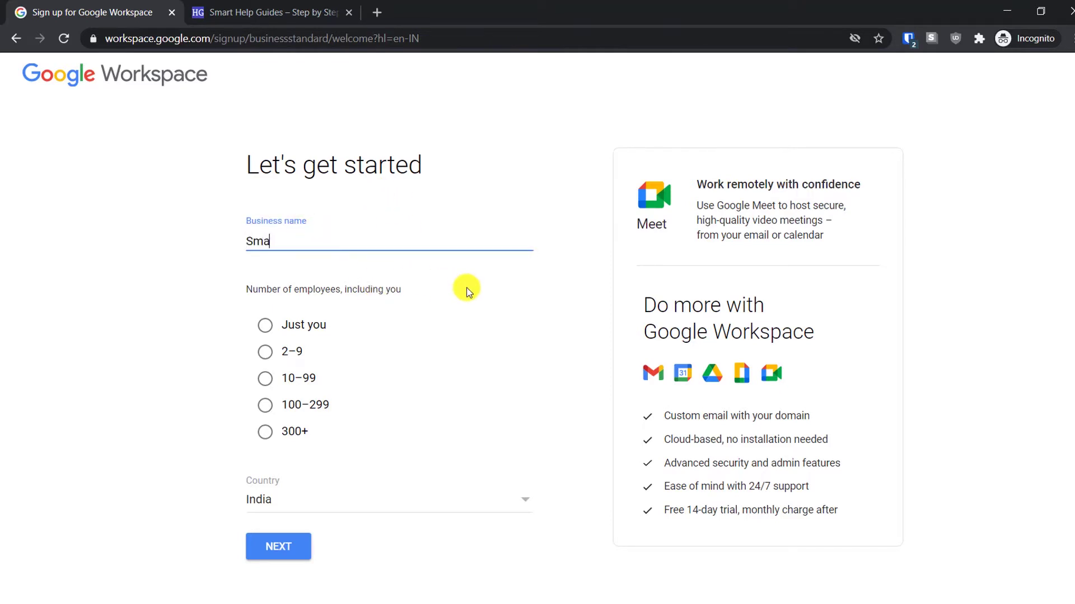
pyautogui.write('Smart Hel')
pyautogui.write('p Guide')
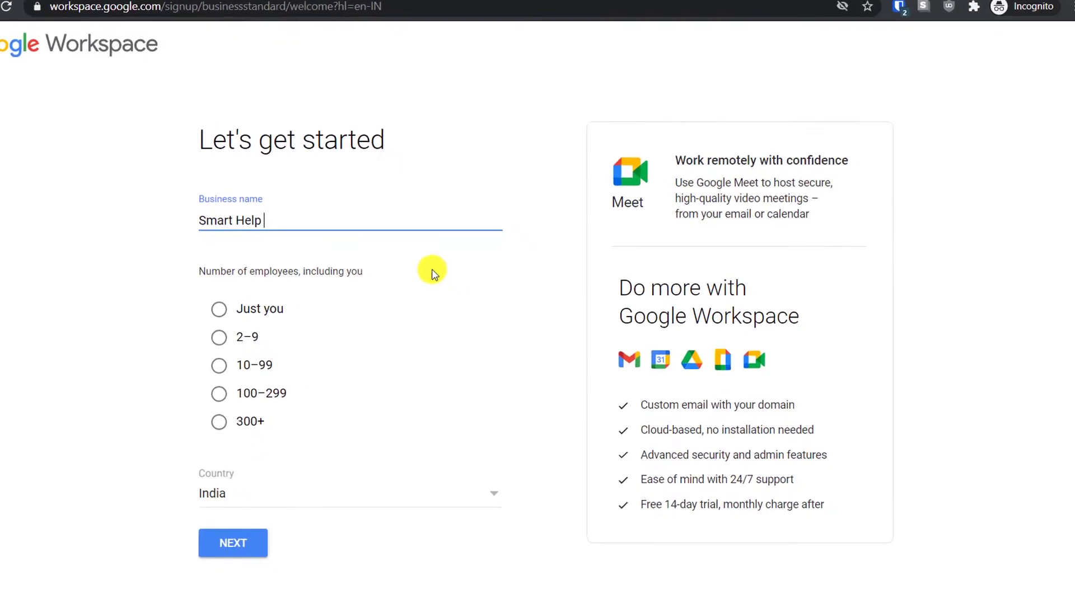
pyautogui.write('s')
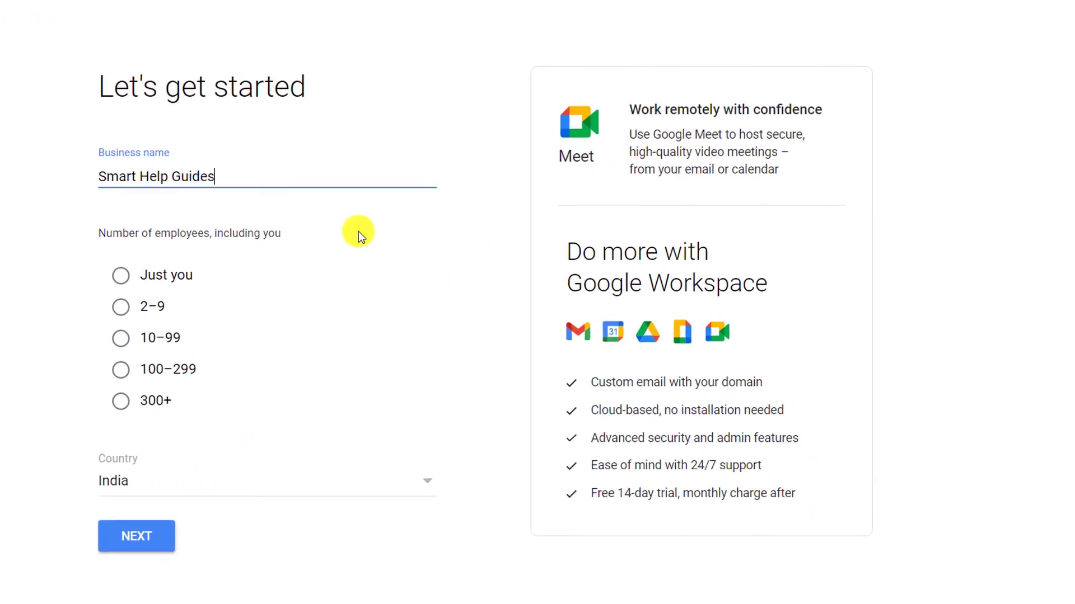
pyautogui.click(120, 275)
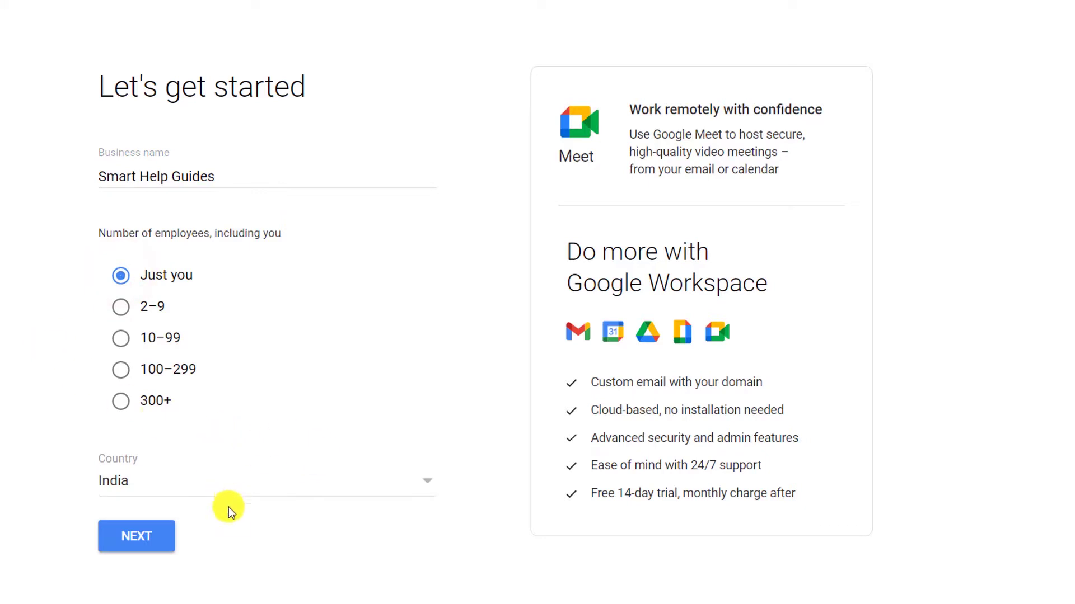
pyautogui.click(137, 541)
# Fill in the admin's first name, surname and current email address, then submit the contact info
pyautogui.click(138, 541)
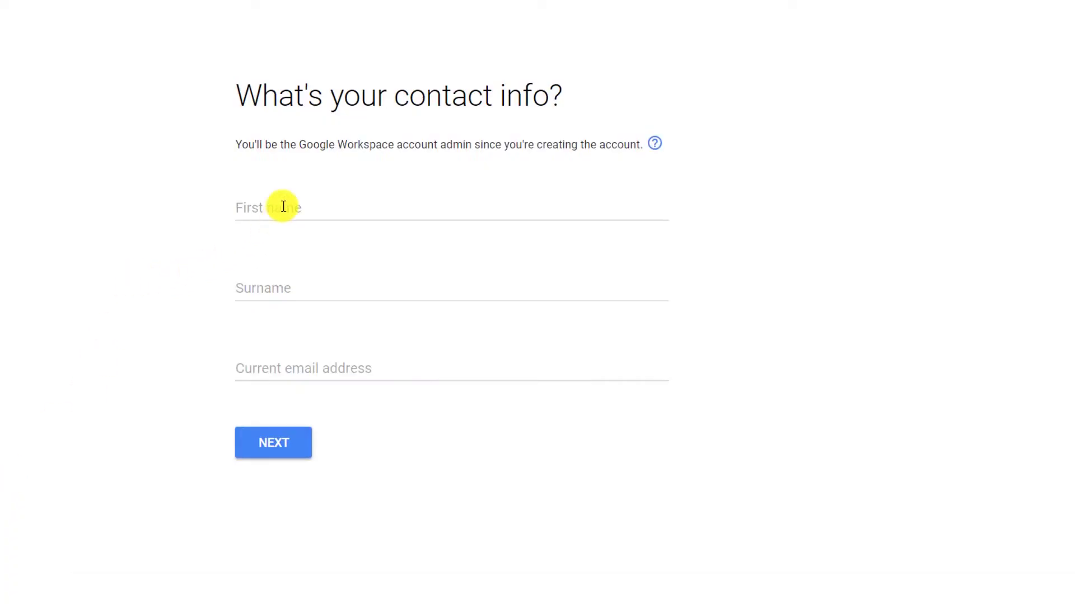
pyautogui.click(283, 207)
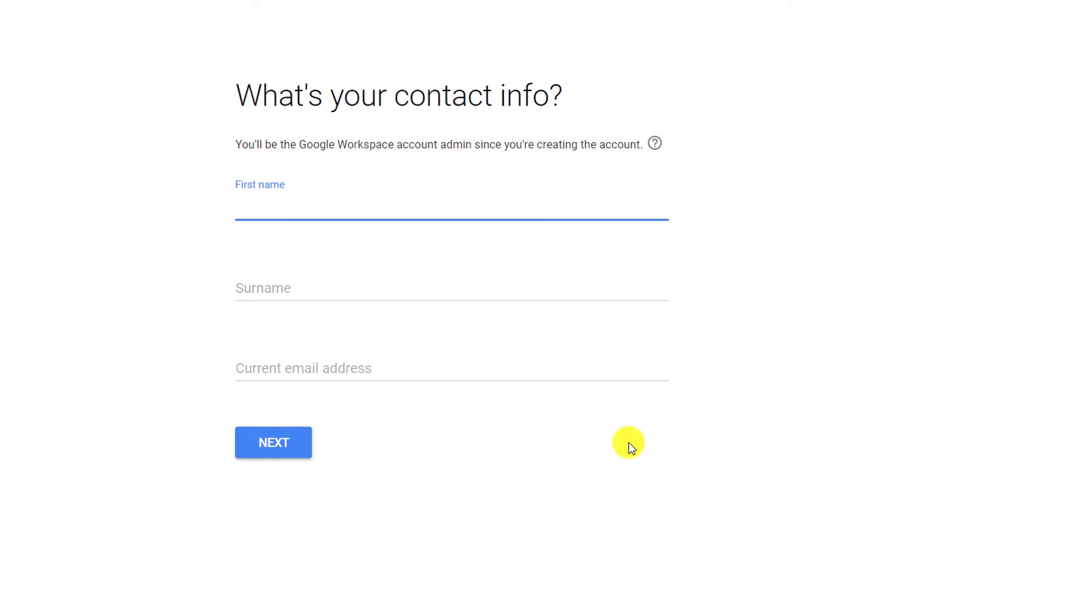
pyautogui.write('Vikas')
pyautogui.press('Tab')
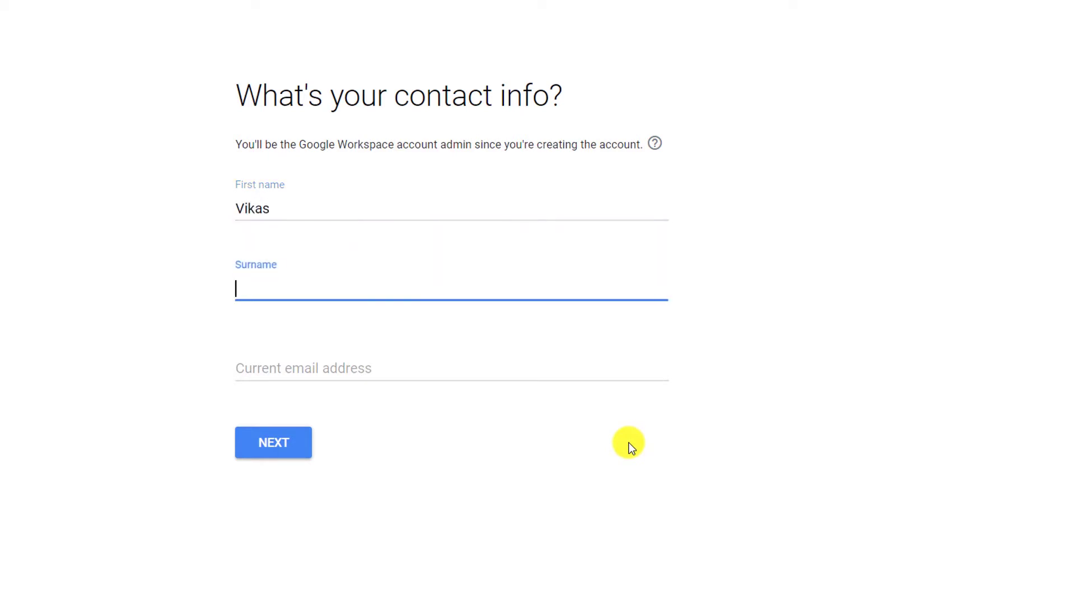
pyautogui.write('P')
pyautogui.press('Tab')
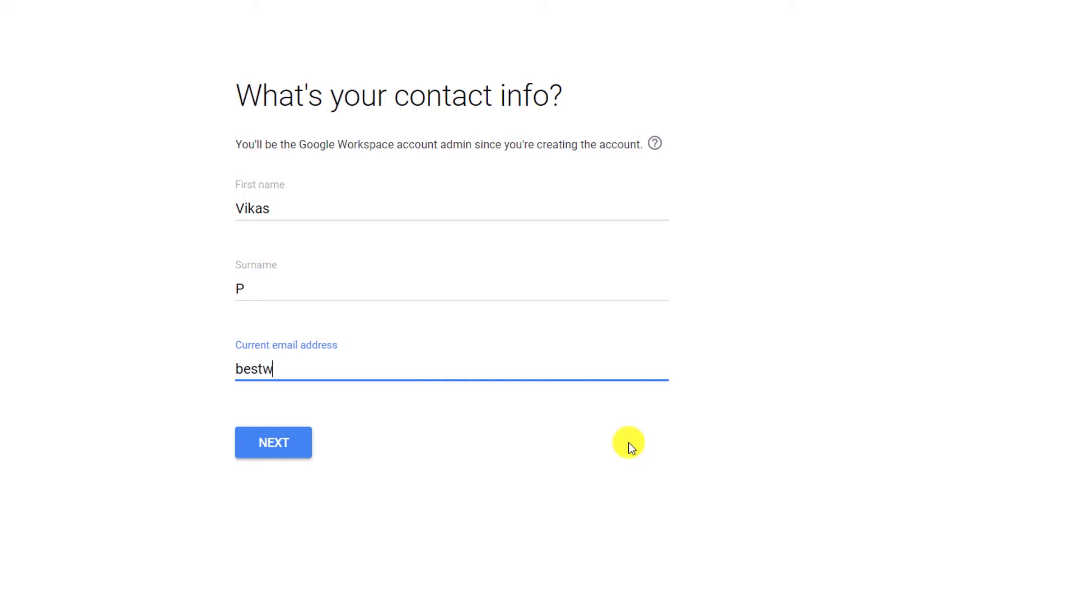
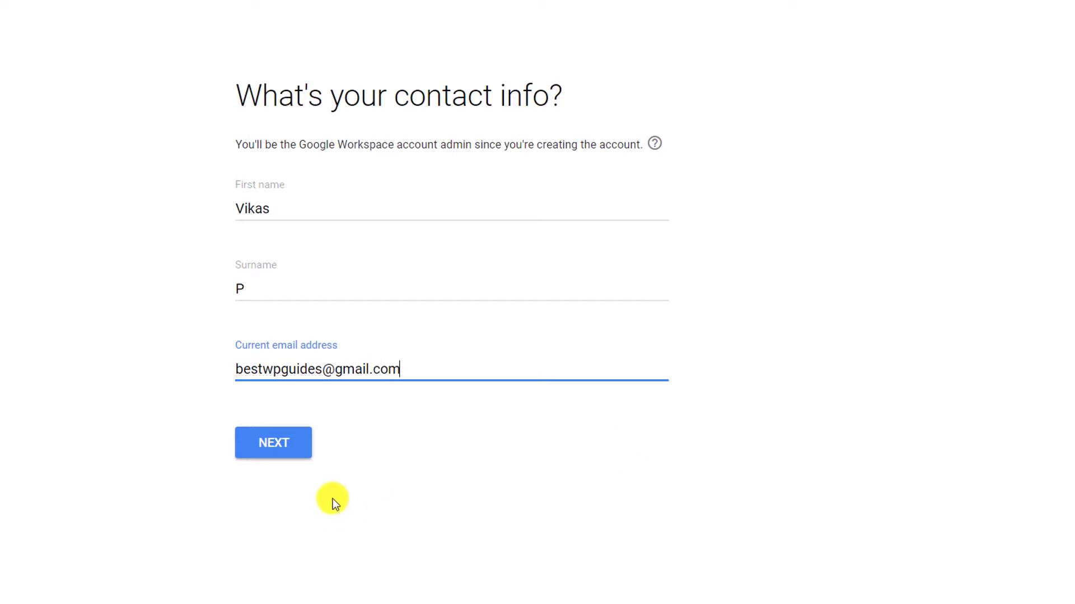
pyautogui.click(286, 445)
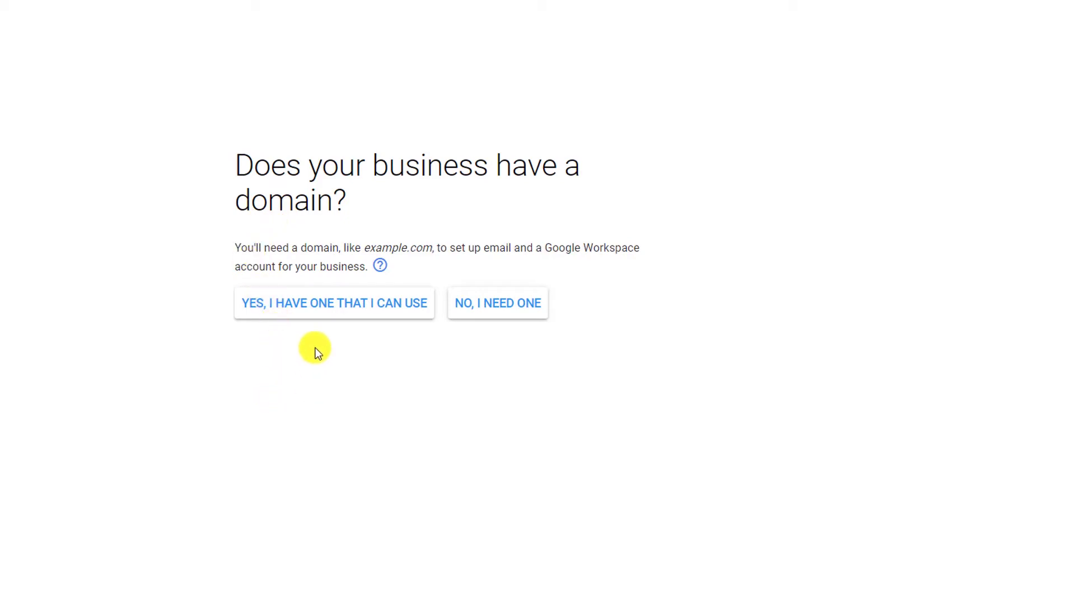
# Confirm the business already has a domain and use smarthelpguides.com for the account
pyautogui.click(313, 308)
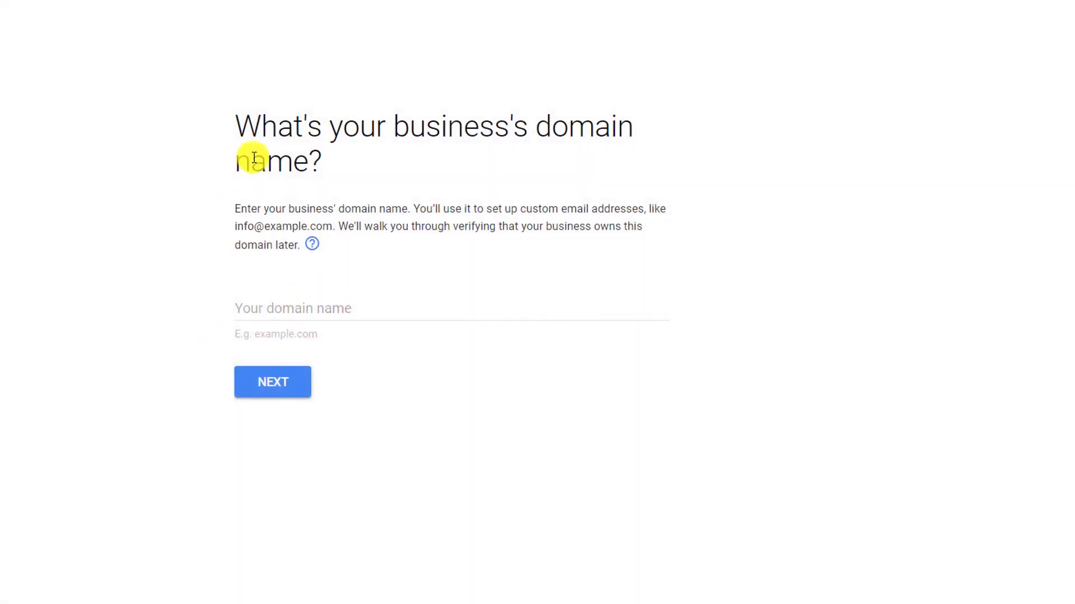
pyautogui.click(281, 310)
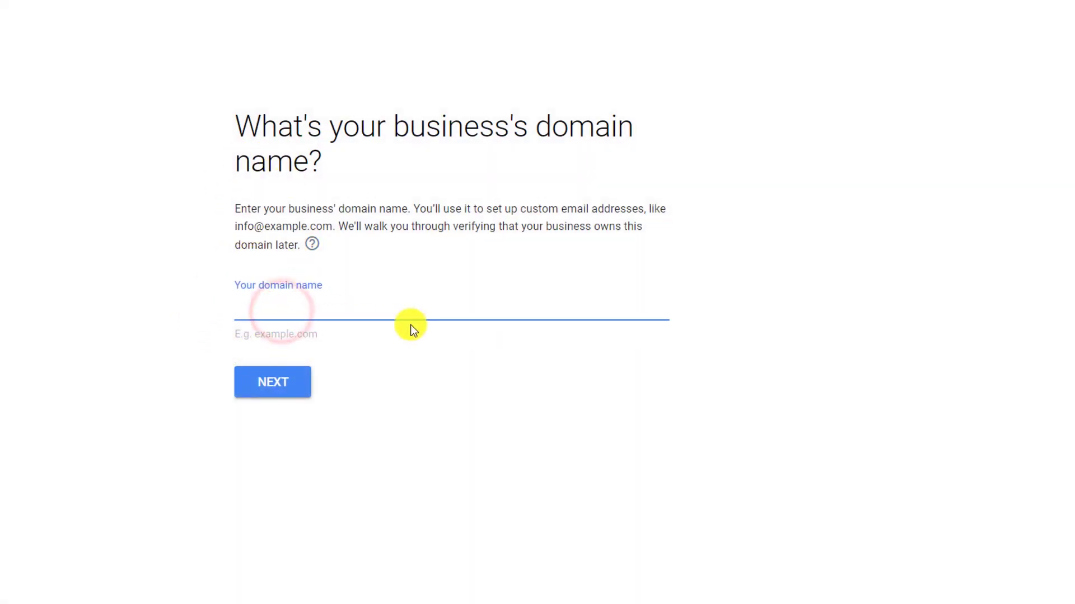
pyautogui.write('sma')
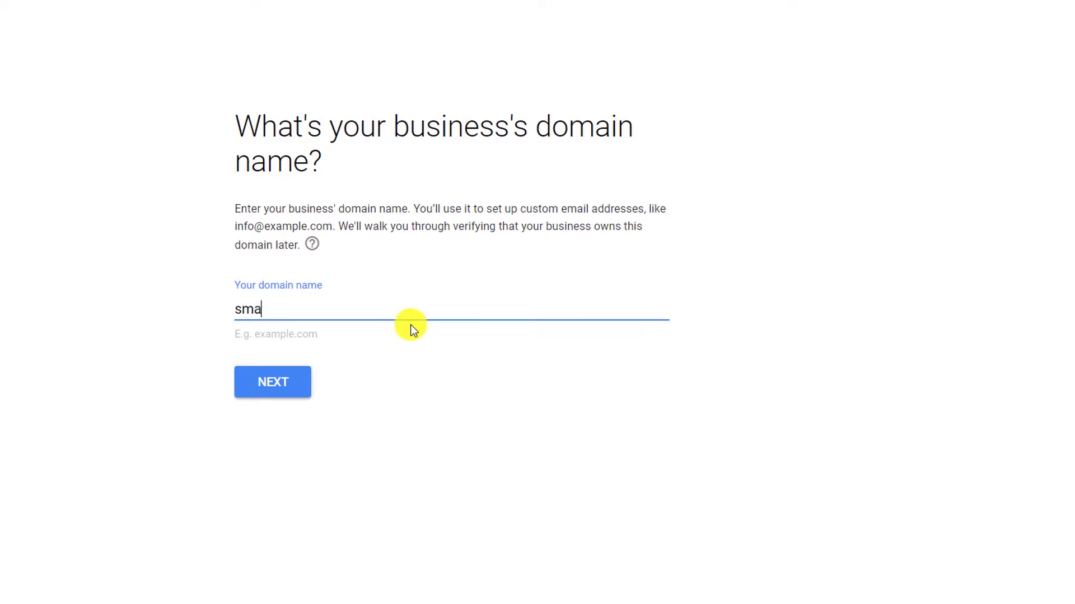
pyautogui.write('rthelpguides.com')
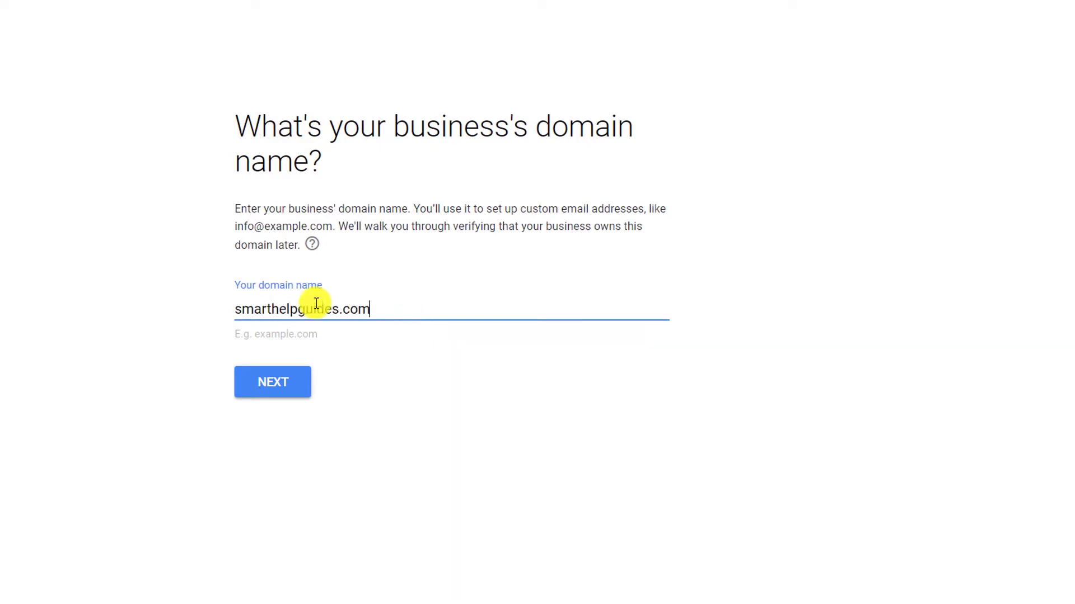
pyautogui.click(271, 386)
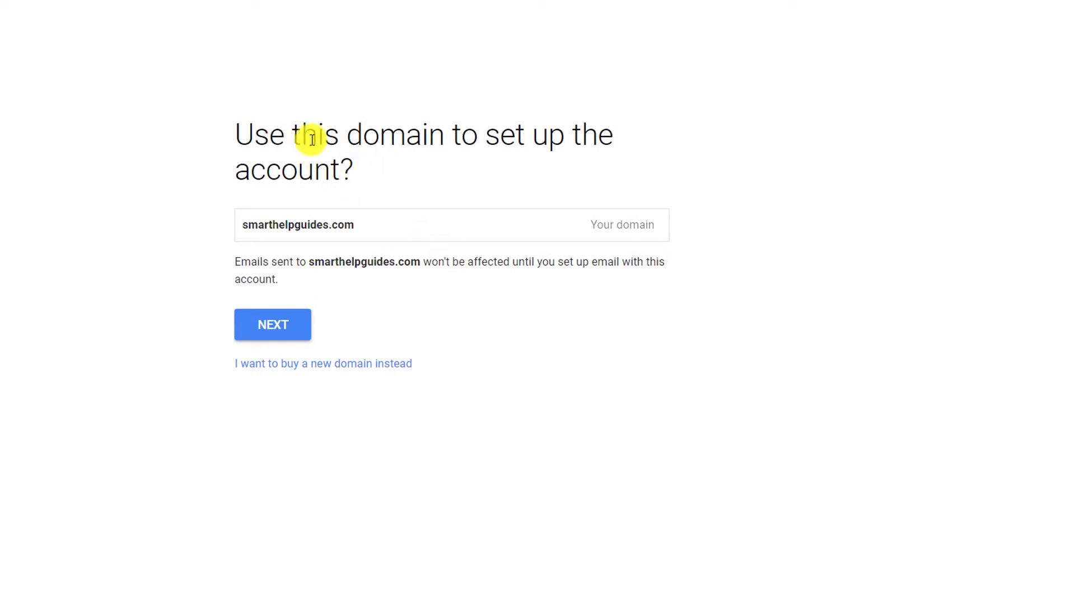
pyautogui.click(287, 325)
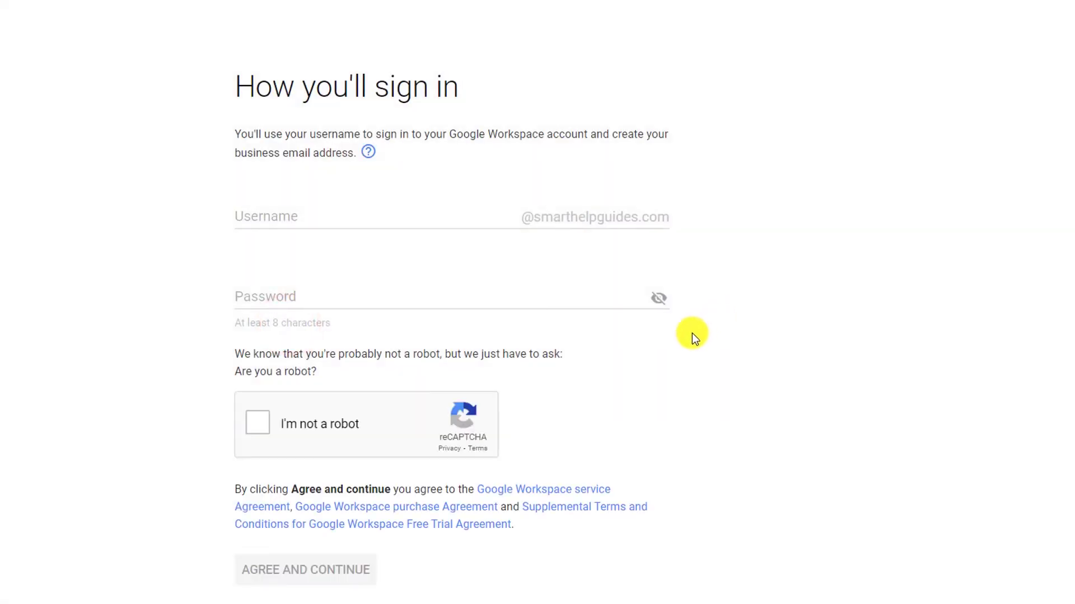
# Set the admin username, paste the account password, pass the robot check, and agree to create the account
pyautogui.click(361, 217)
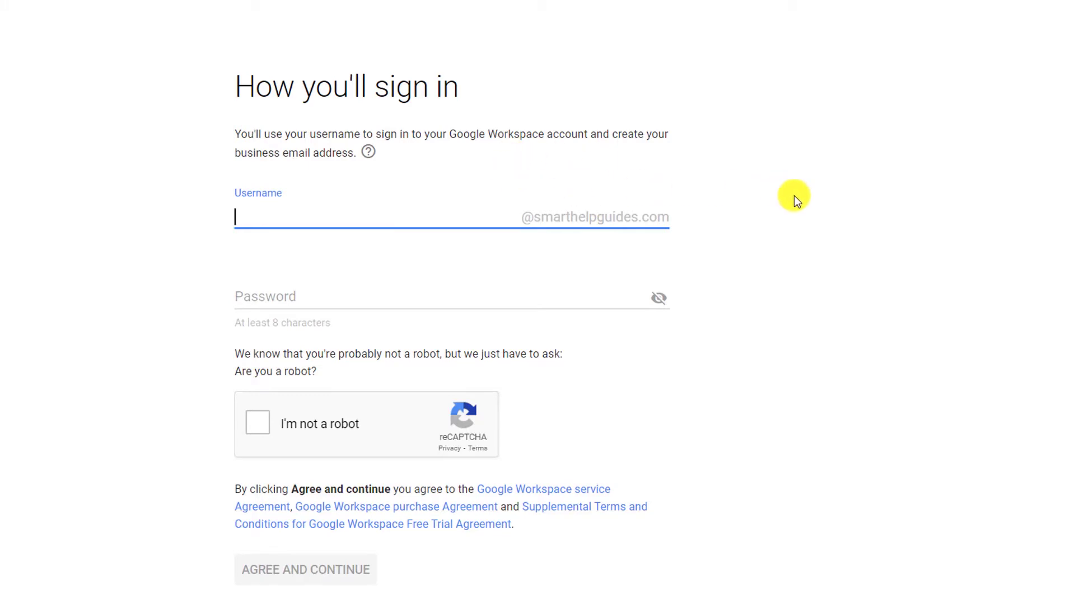
pyautogui.write('yourname')
pyautogui.hotkey('ctrl', 'a')
pyautogui.write('hello')
pyautogui.hotkey('ctrl', 'a')
pyautogui.write('adm')
pyautogui.click(375, 292)
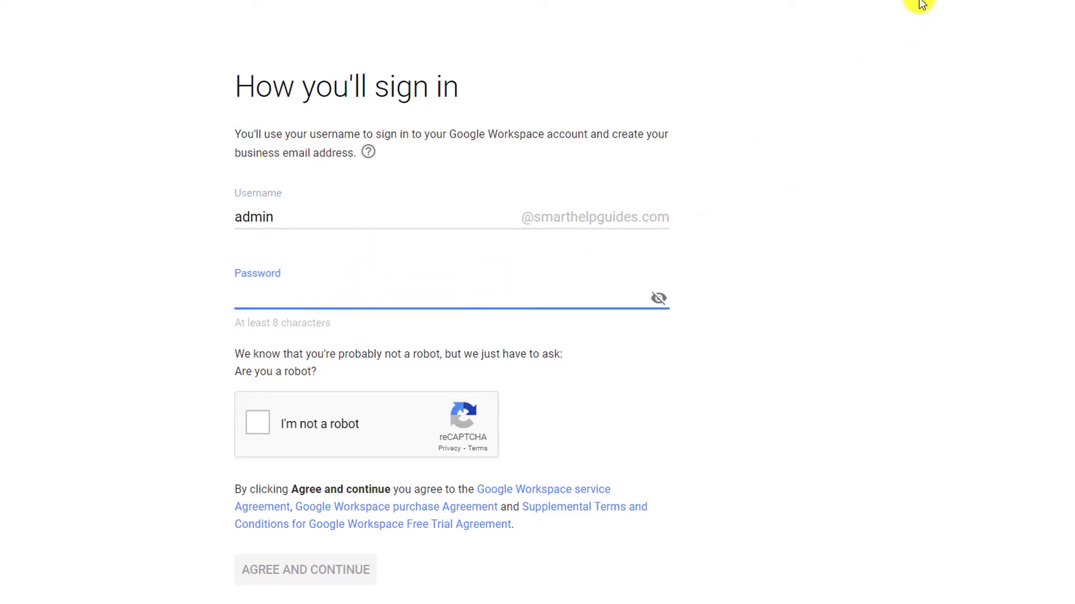
pyautogui.hotkey('ctrl', 'v')
pyautogui.click(147, 254)
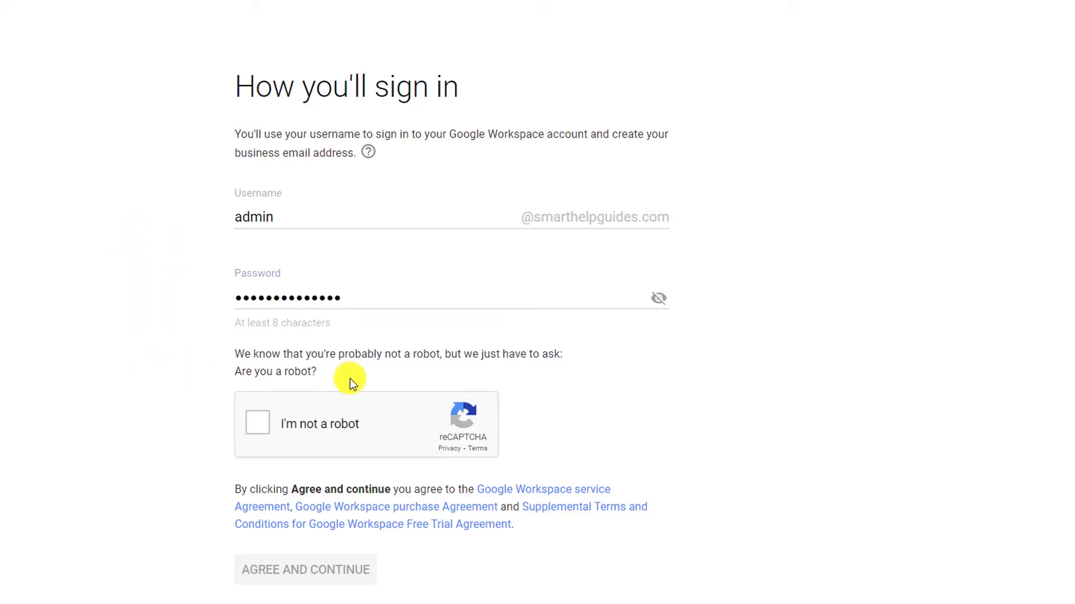
pyautogui.click(258, 431)
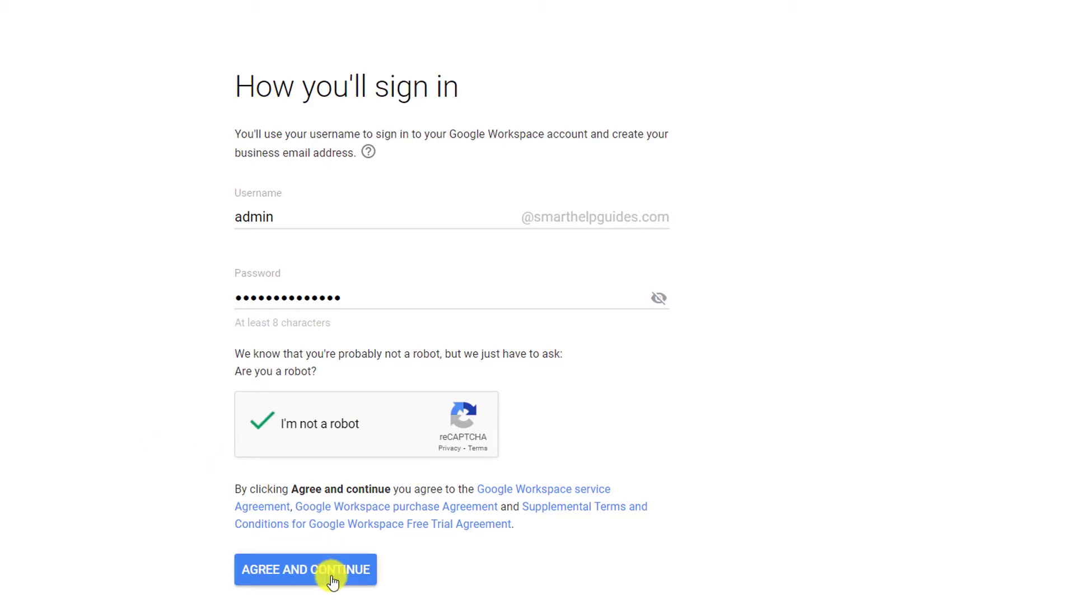
pyautogui.click(332, 582)
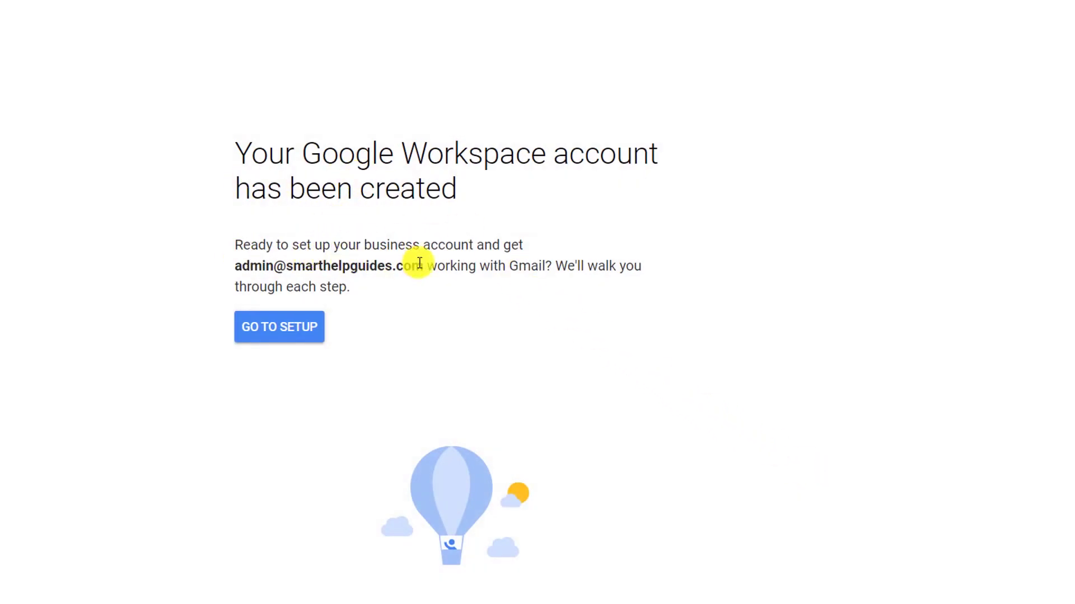
# Go to setup, dismiss the Admin Console welcome, and start verifying smarthelpguides.com
pyautogui.click(262, 336)
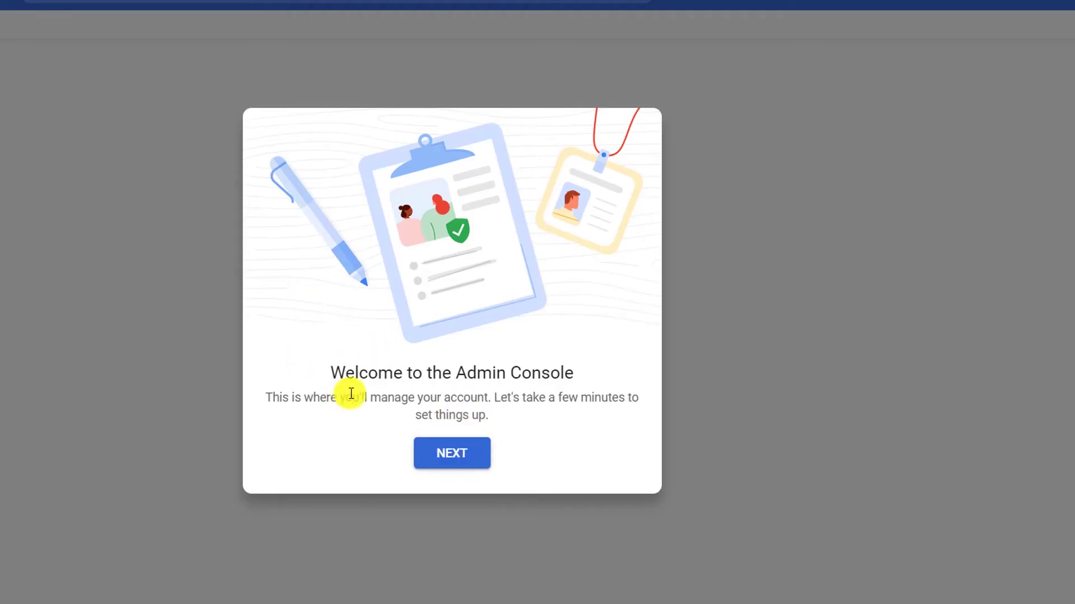
pyautogui.click(459, 455)
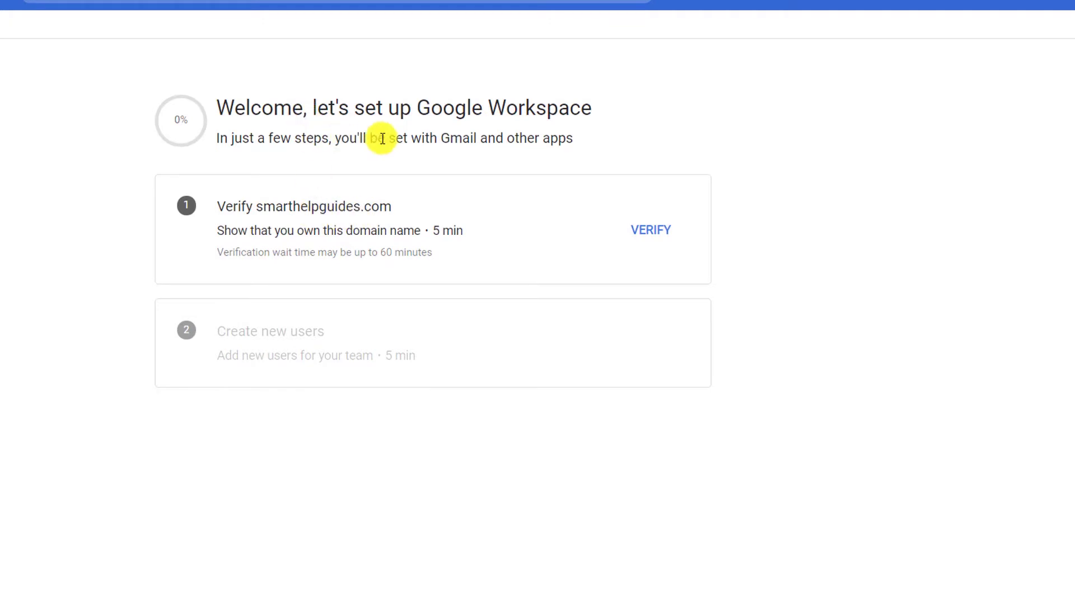
pyautogui.click(644, 230)
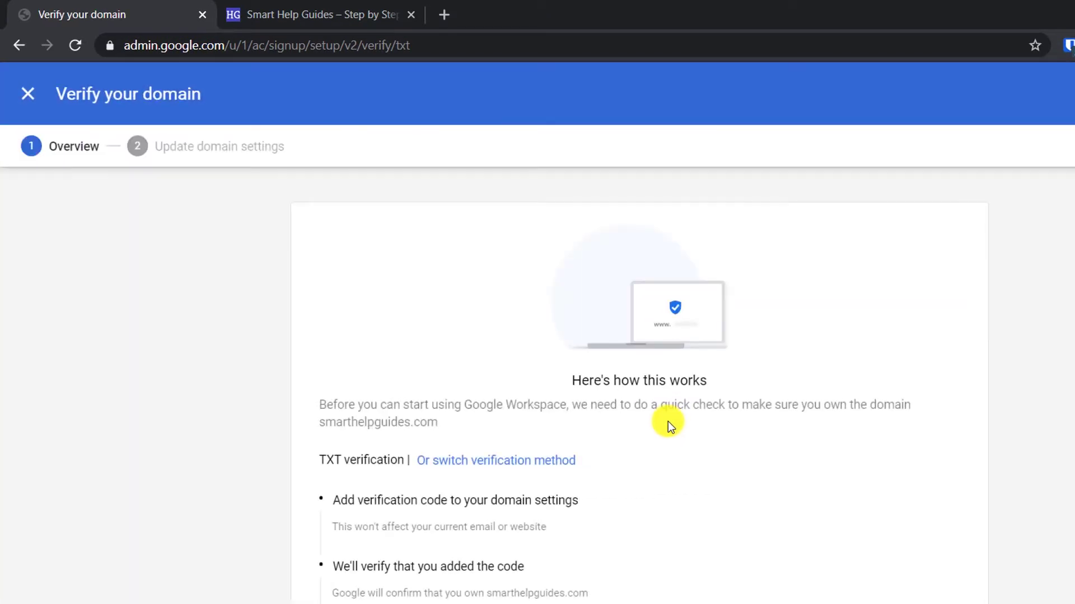
# Review the three-step TXT verification overview for smarthelpguides.com after checking the Smart Help Guides site
pyautogui.scroll(-1, 634, 404)
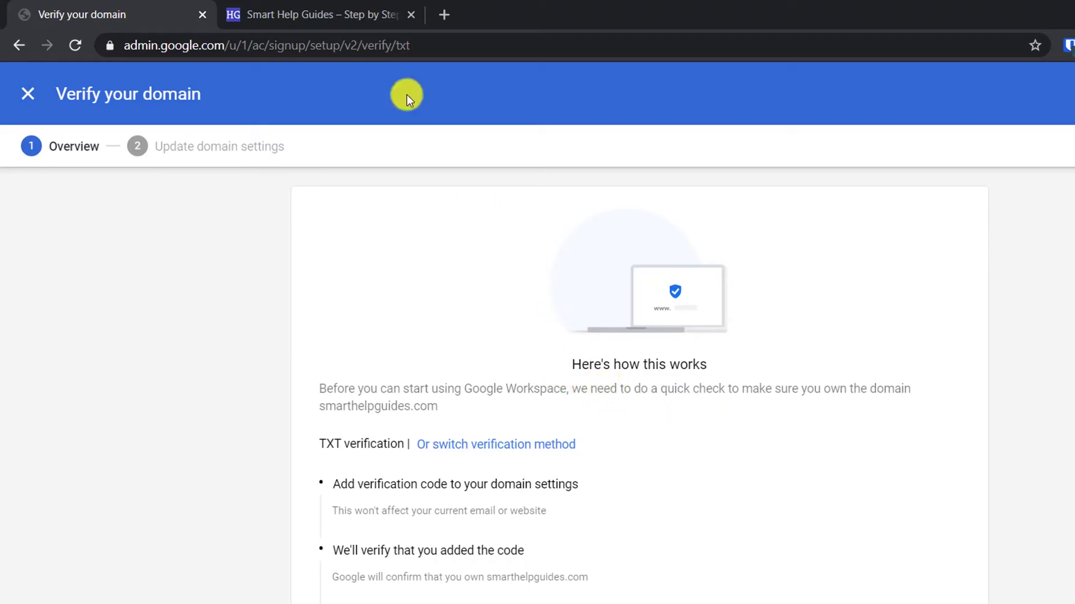
pyautogui.click(305, 12)
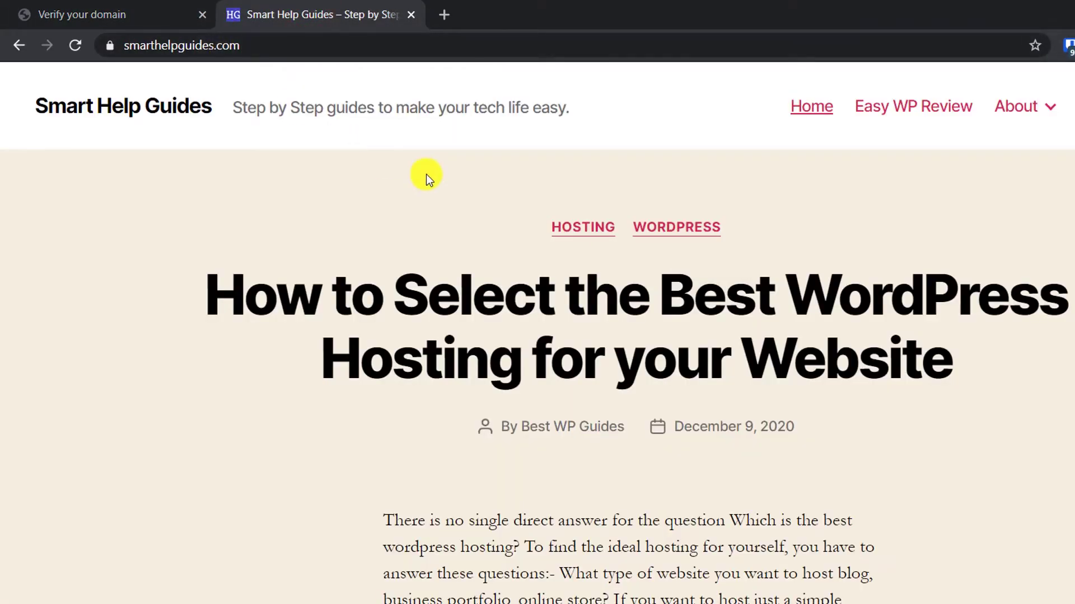
pyautogui.click(169, 9)
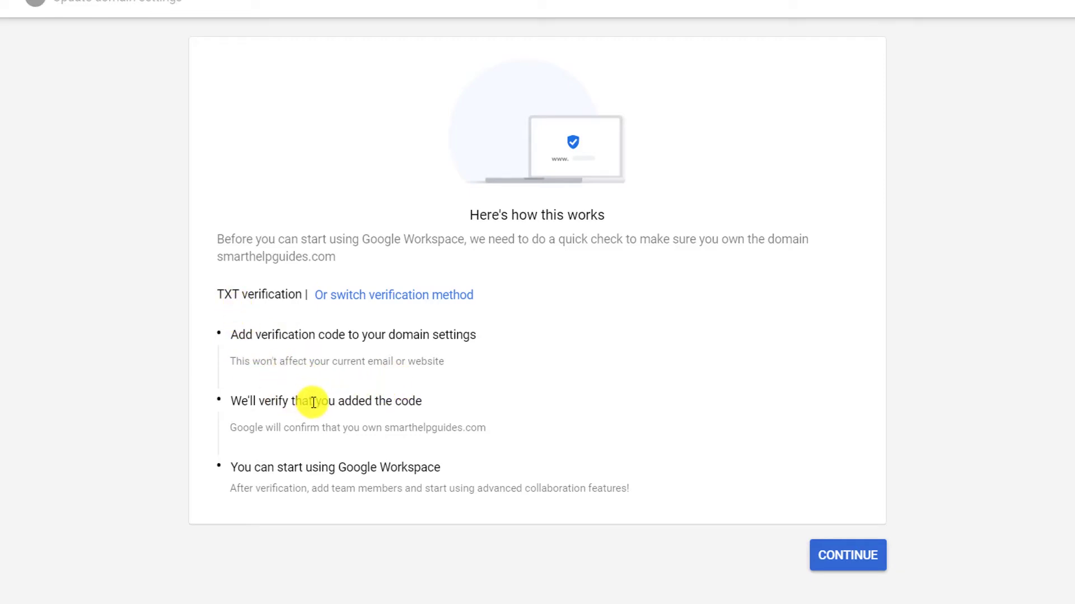
pyautogui.click(401, 302)
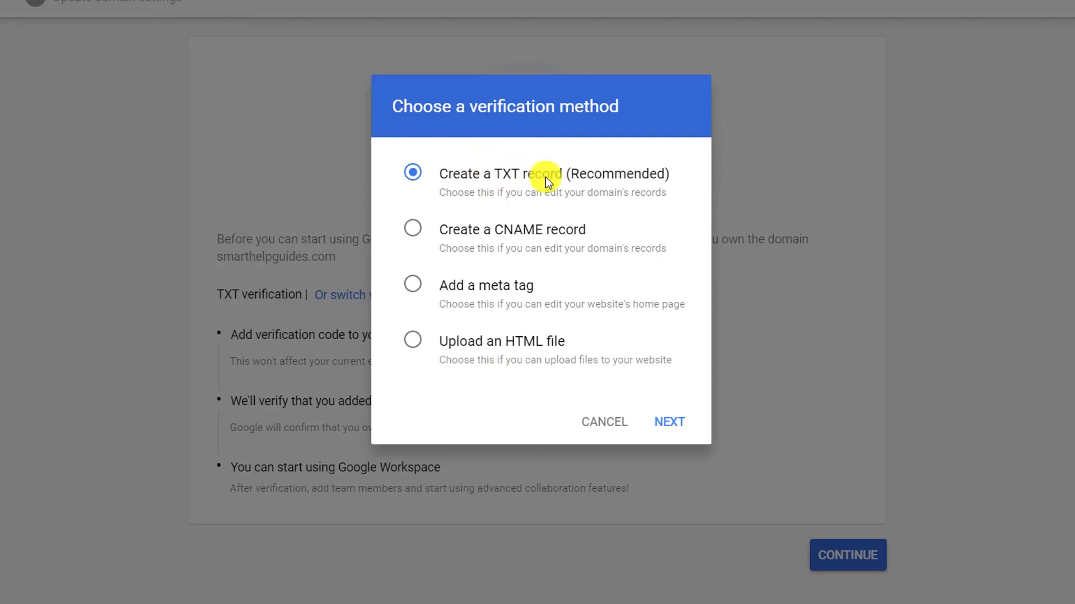
pyautogui.click(679, 431)
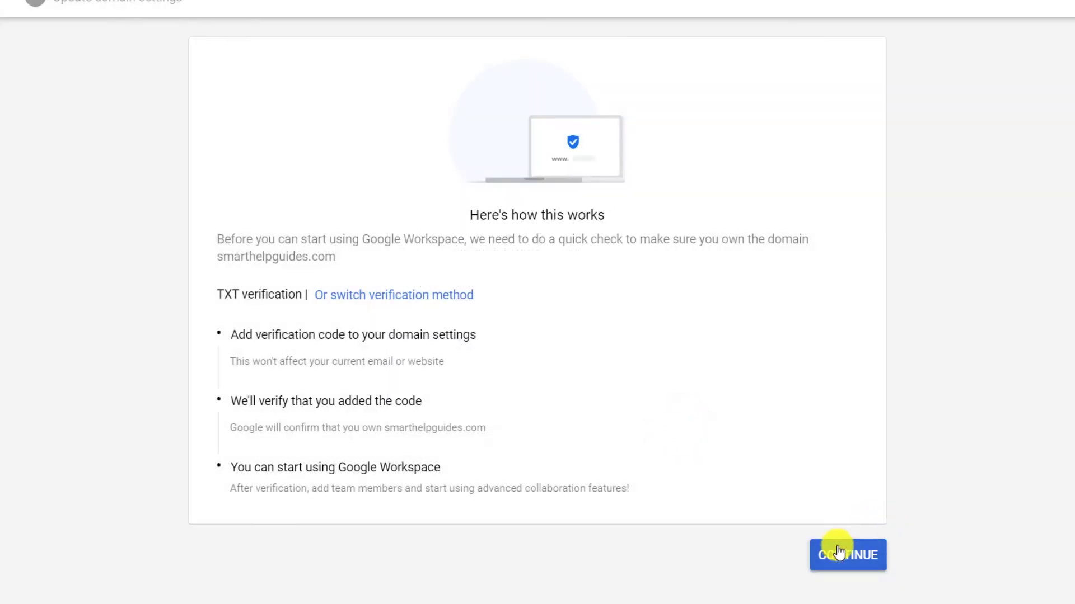
pyautogui.click(834, 547)
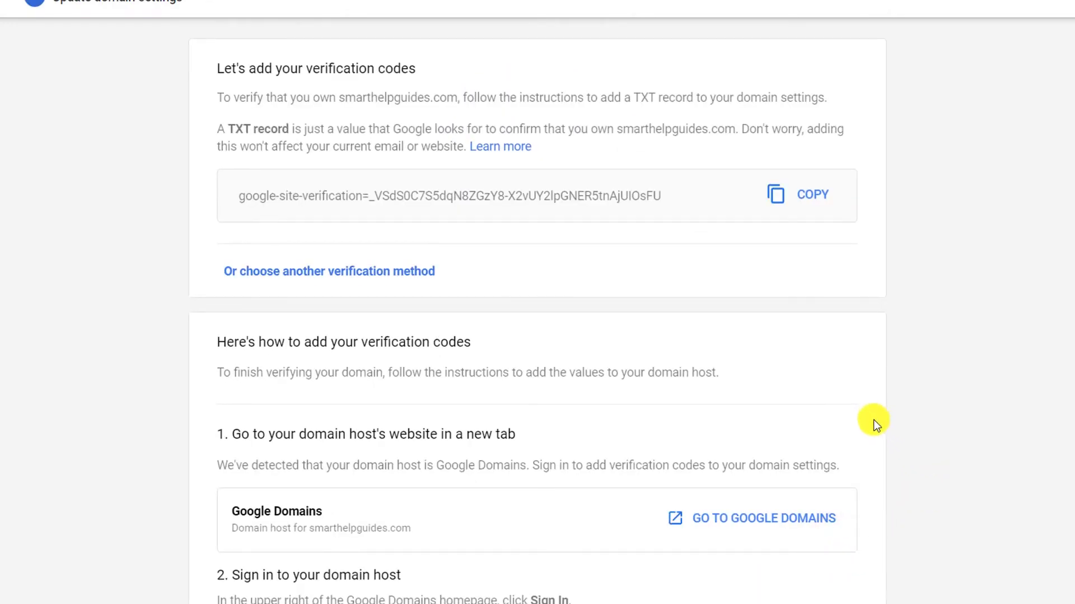
# Copy the google-site-verification TXT value for smarthelpguides.com and return to the Verify your domain page
pyautogui.scroll(-2, 868, 419)
pyautogui.scroll(2, 350, 179)
pyautogui.click(810, 194)
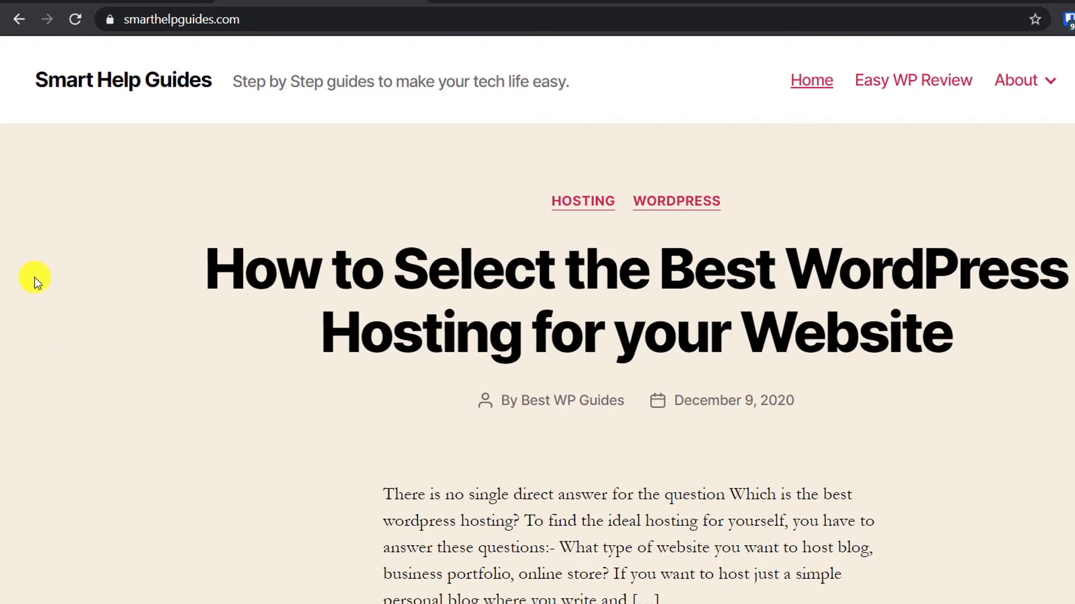
pyautogui.click(19, 19)
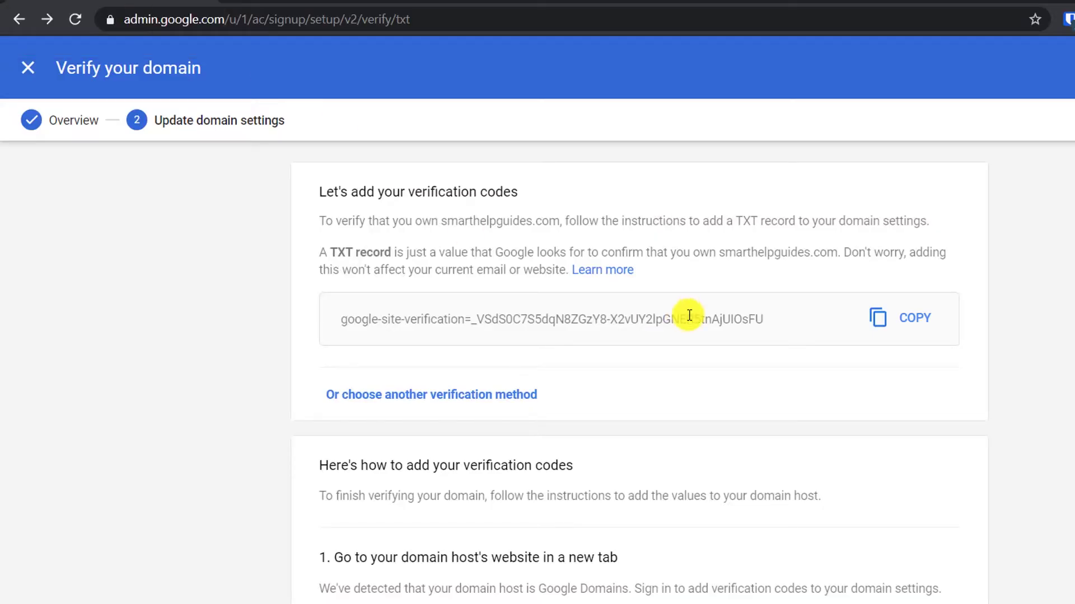
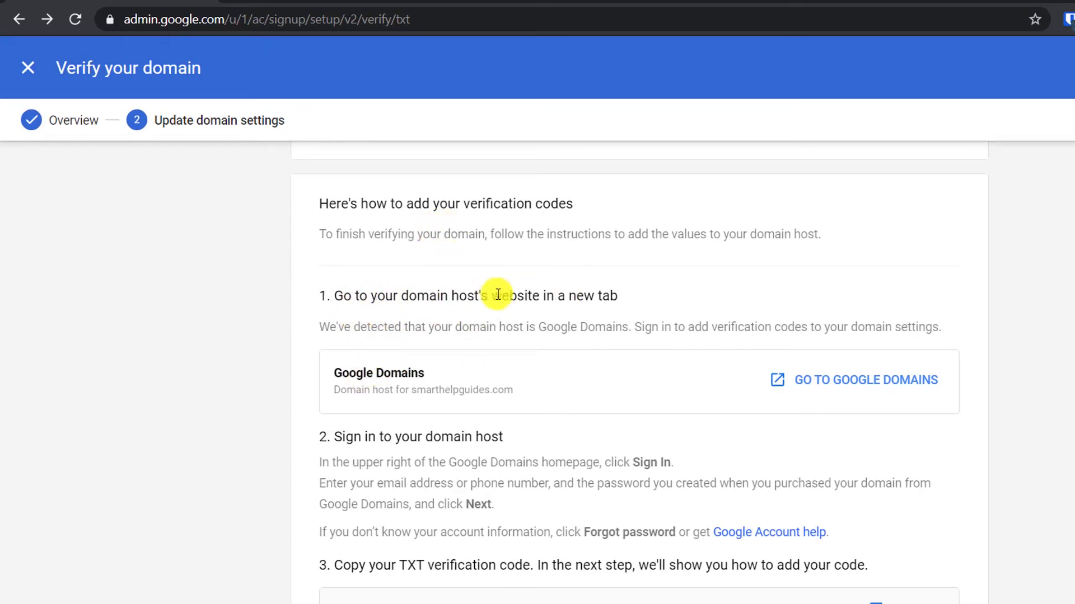
# Open the smarthelpguides.com domain overview in Google Domains from the TXT verification instructions
pyautogui.scroll(-1, 577, 392)
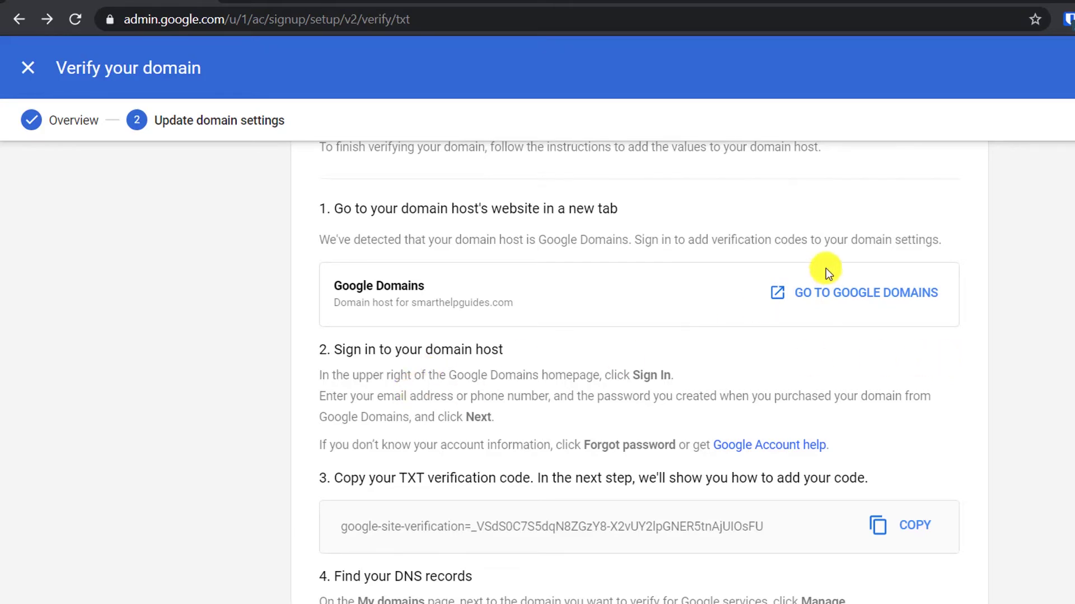
pyautogui.click(872, 296)
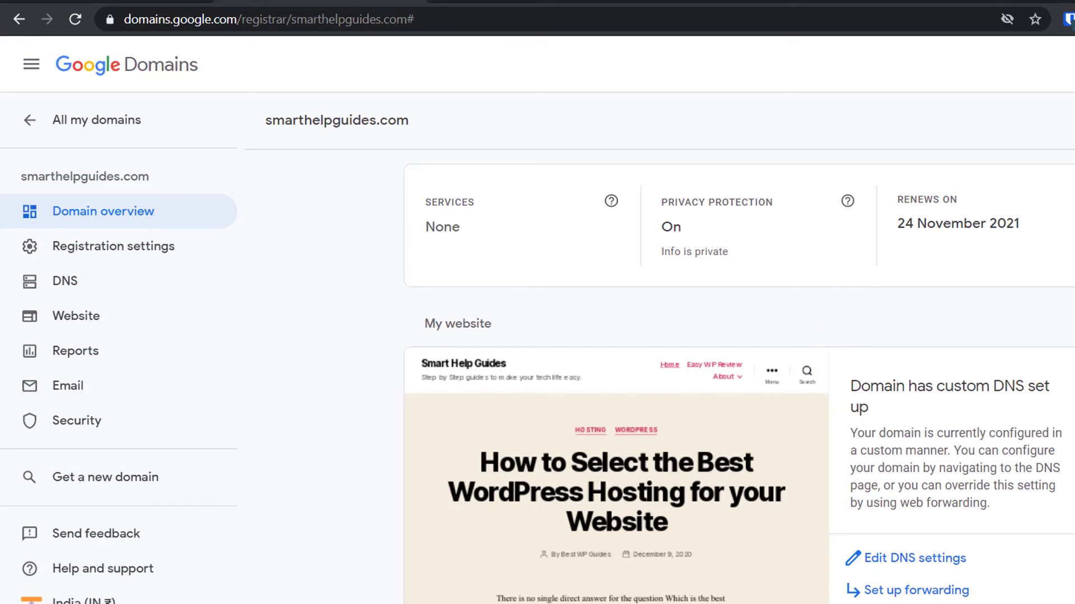
# Open the DNS settings for smarthelpguides.com and find the Custom resource records section
pyautogui.click(925, 559)
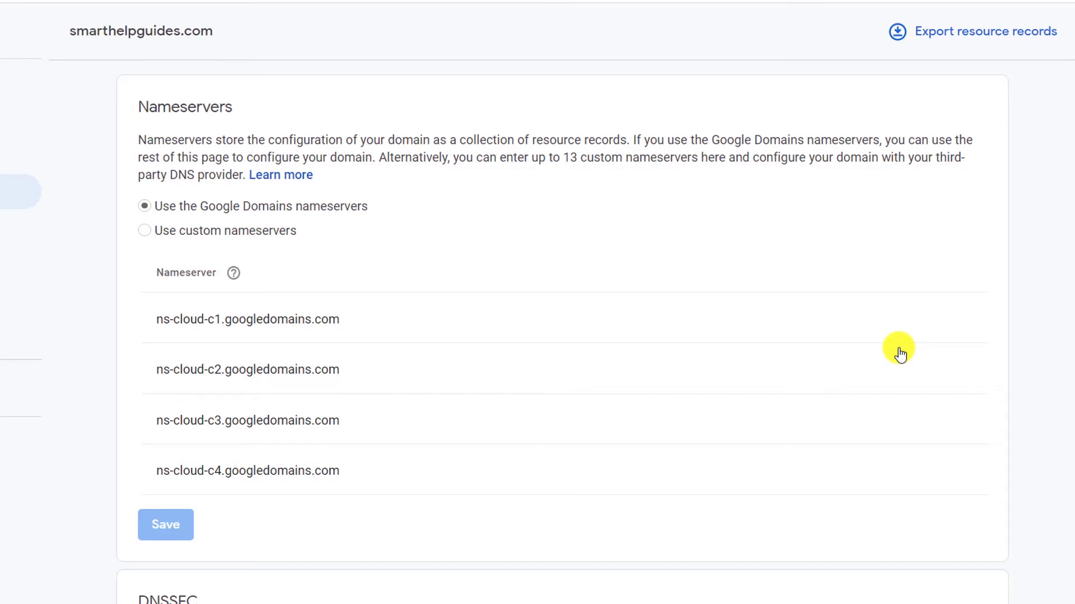
pyautogui.scroll(-3, 567, 323)
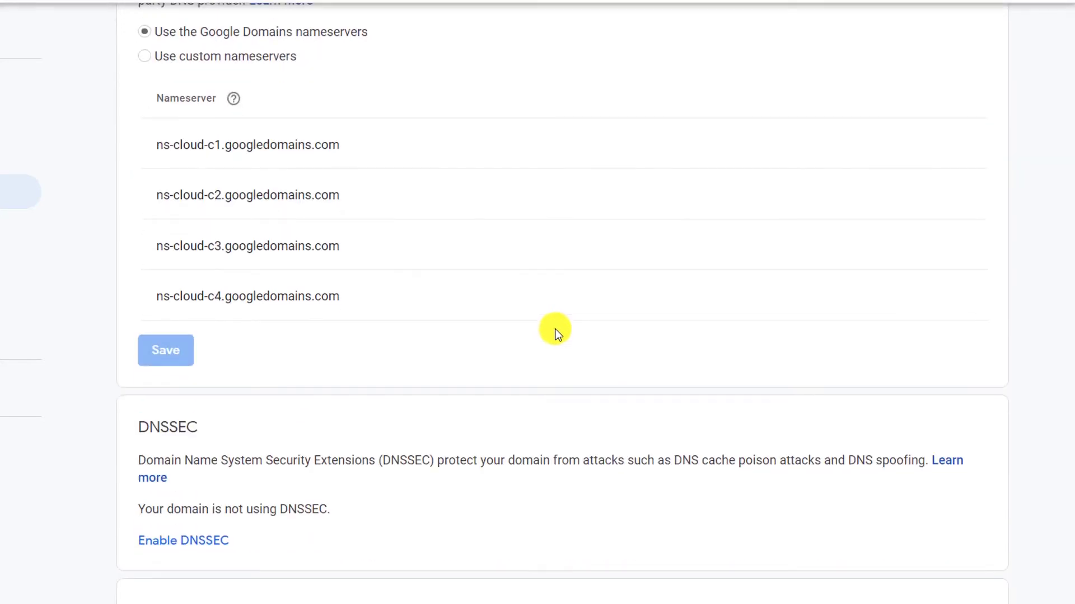
pyautogui.scroll(-6, 464, 230)
pyautogui.scroll(-15, 463, 230)
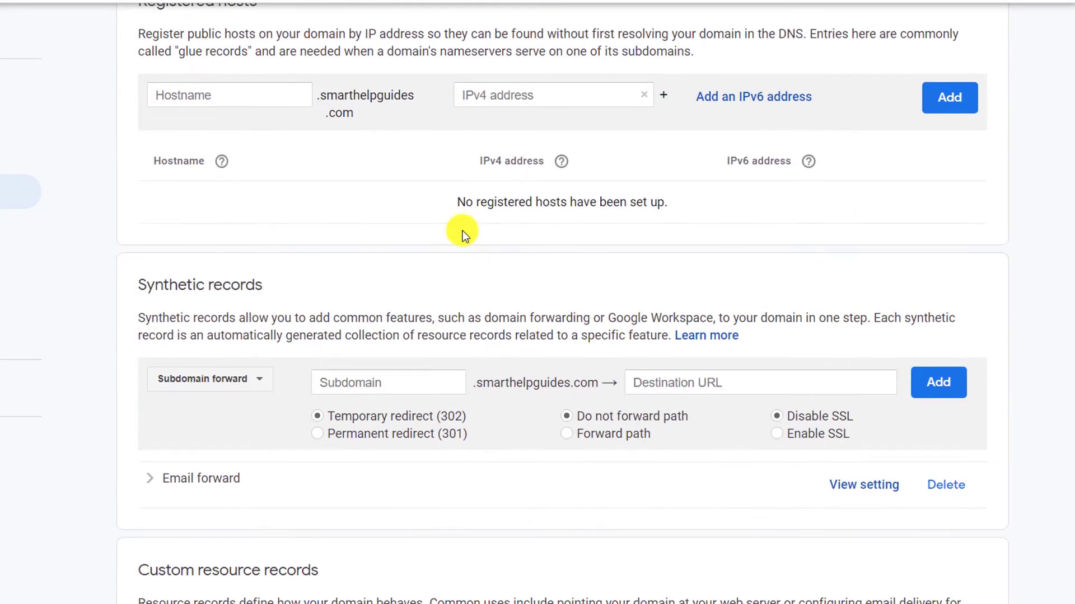
pyautogui.scroll(3, 263, 245)
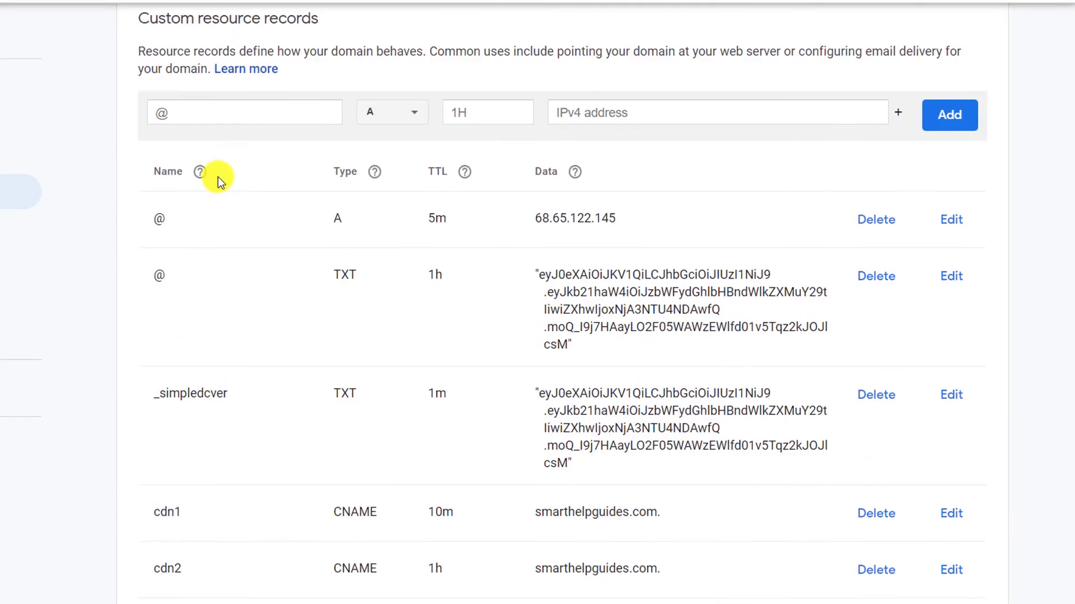
# Add a TXT record for @ with the pasted google-site-verification code and a 5m TTL
pyautogui.click(199, 231)
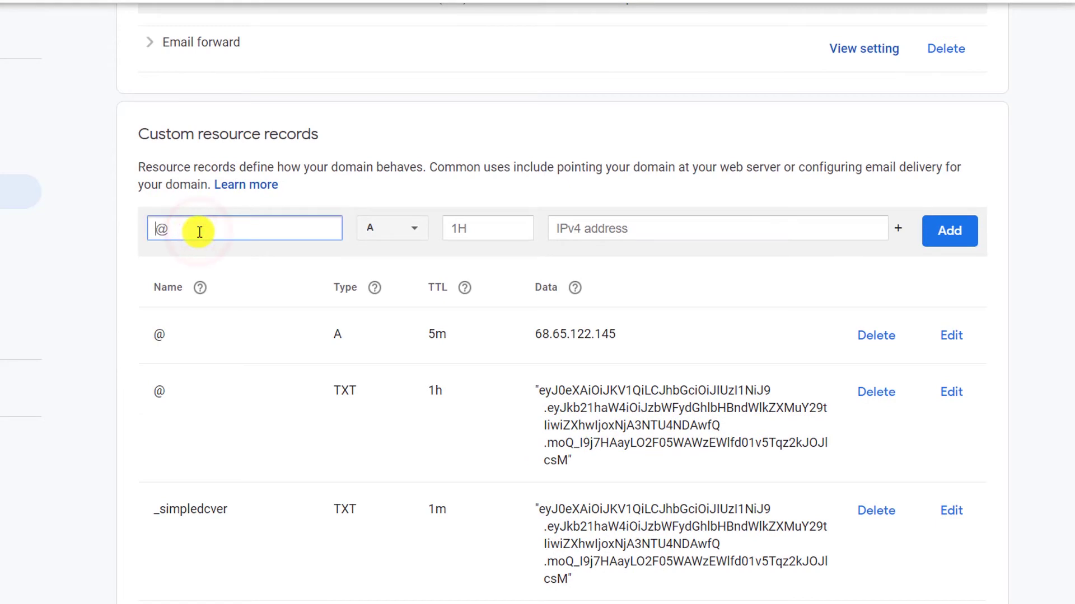
pyautogui.click(392, 228)
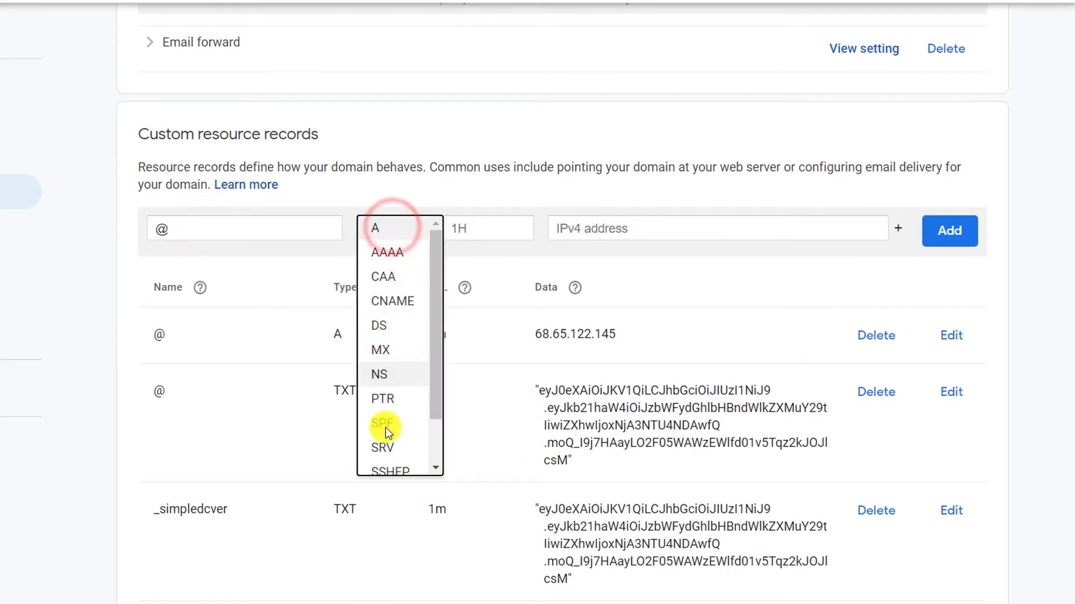
pyautogui.scroll(-1, 384, 413)
pyautogui.scroll(-3, 384, 302)
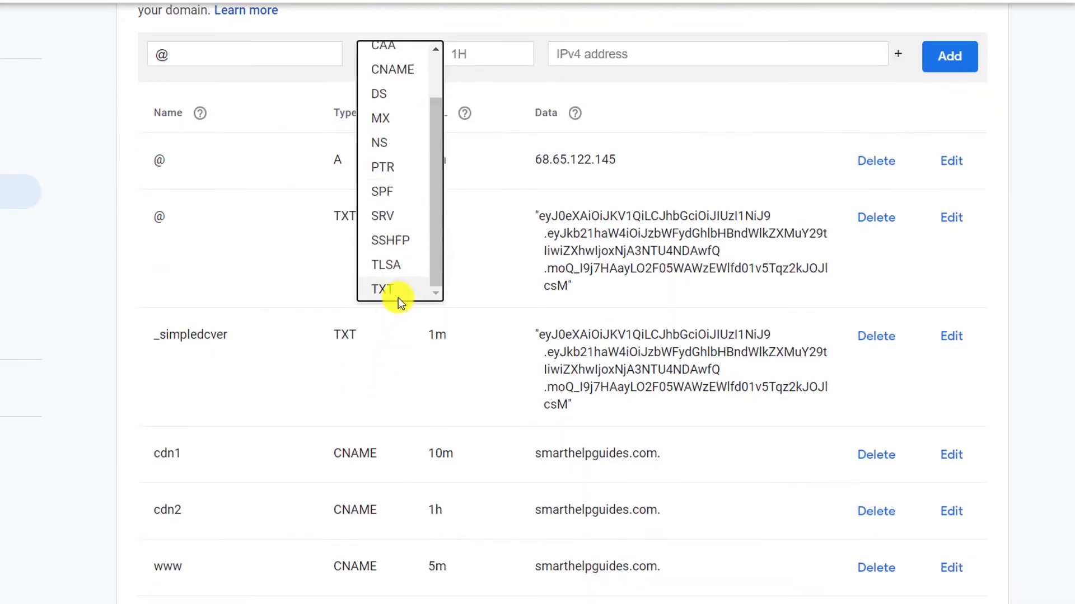
pyautogui.click(394, 291)
pyautogui.scroll(3, 324, 364)
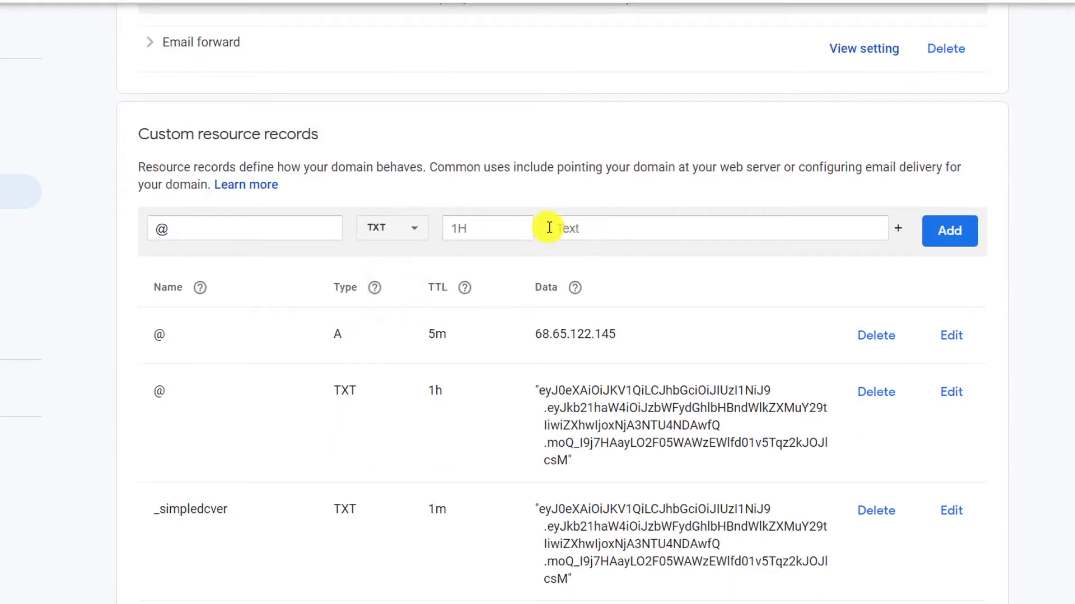
pyautogui.click(589, 228)
pyautogui.hotkey('ctrl', 'v')
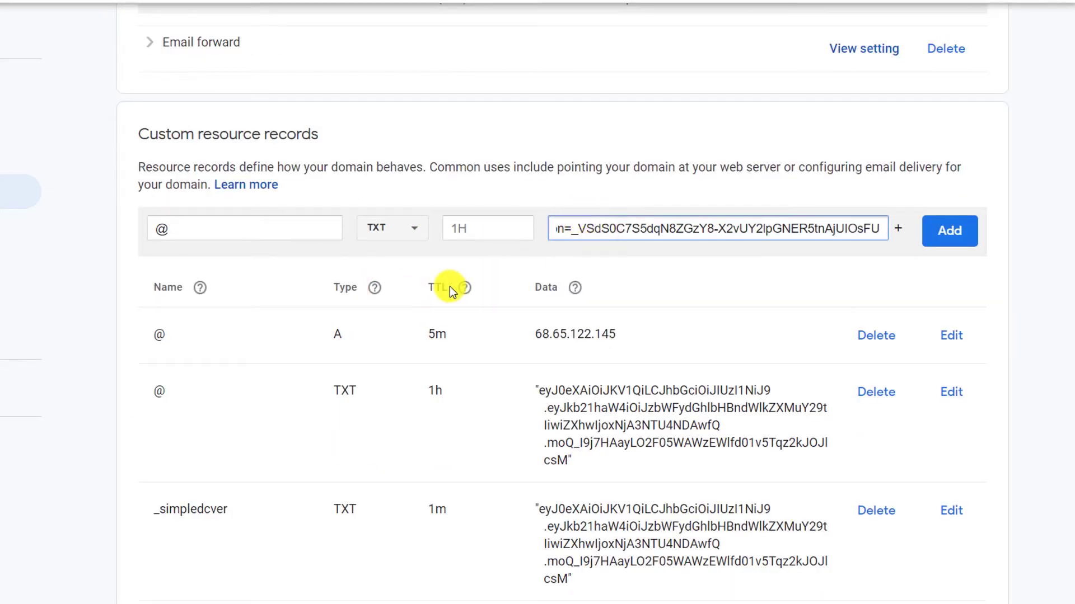
pyautogui.click(491, 221)
pyautogui.write('5m')
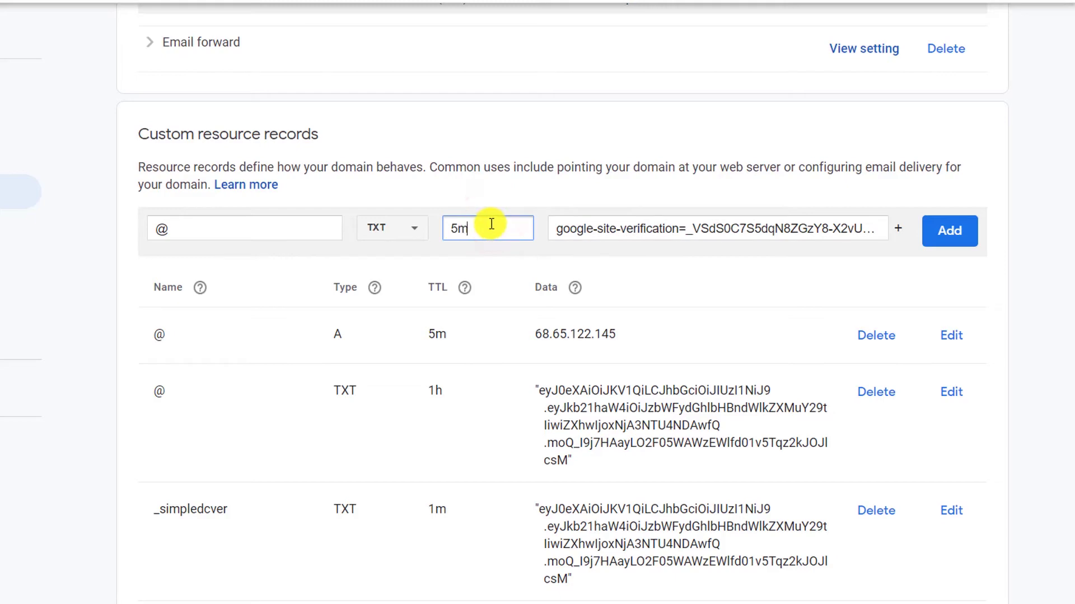
pyautogui.click(944, 235)
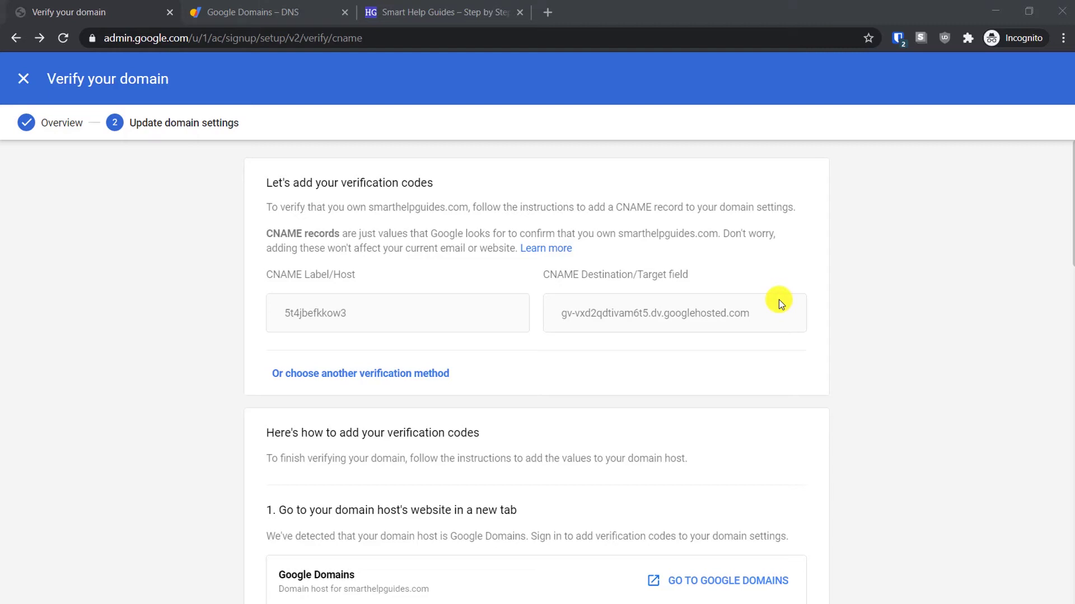
pyautogui.click(363, 373)
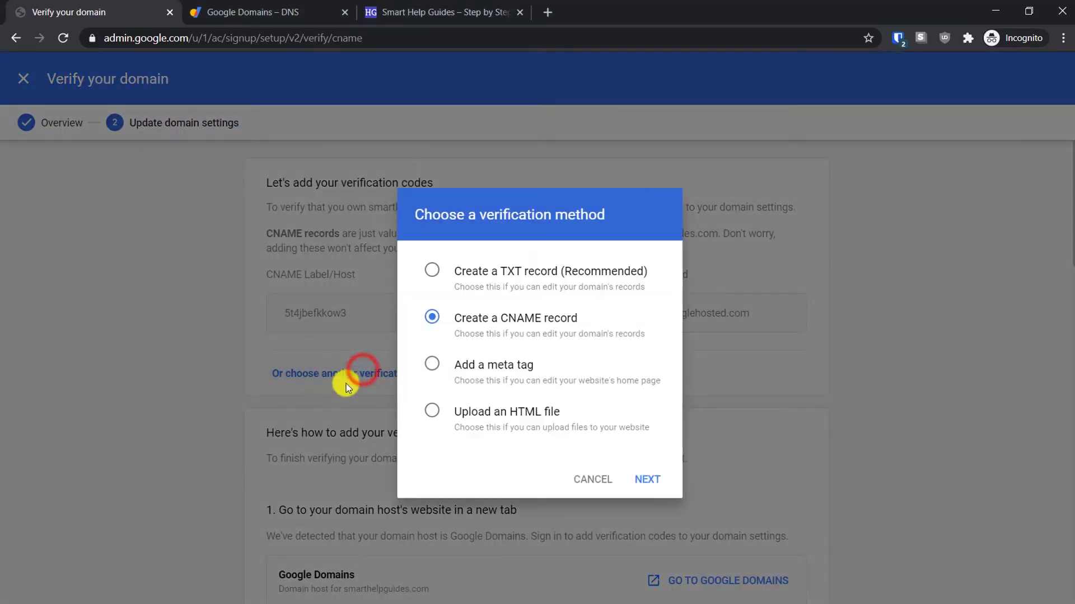
pyautogui.click(427, 273)
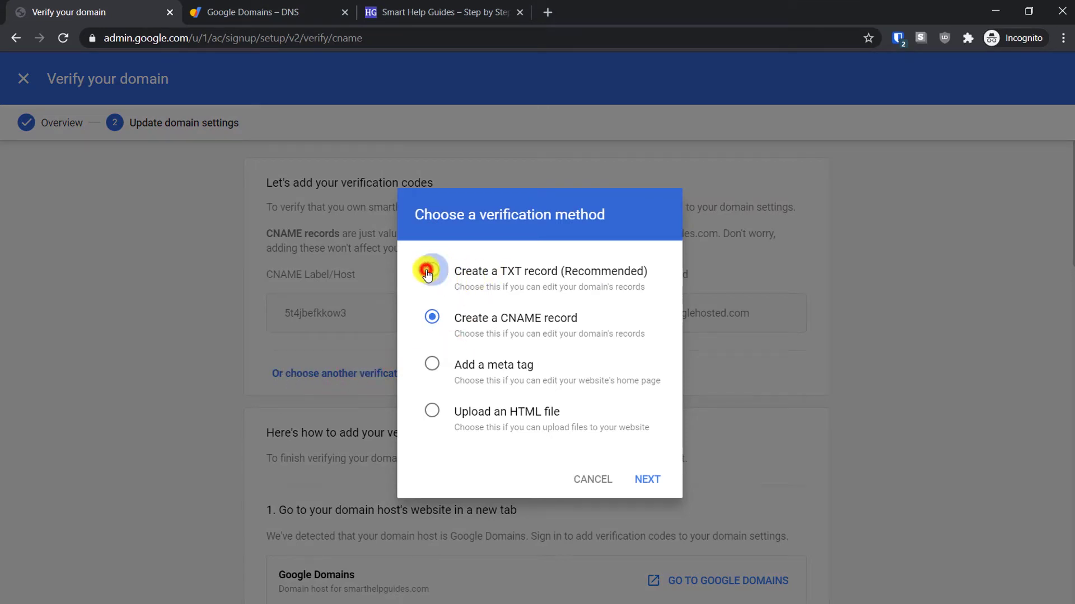
pyautogui.click(432, 318)
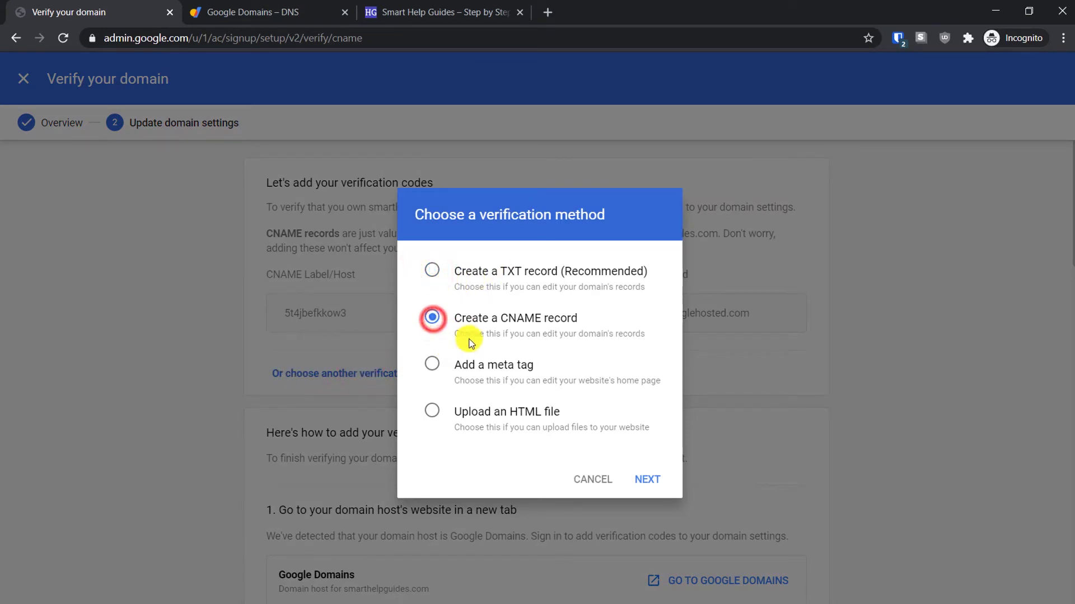
pyautogui.click(650, 479)
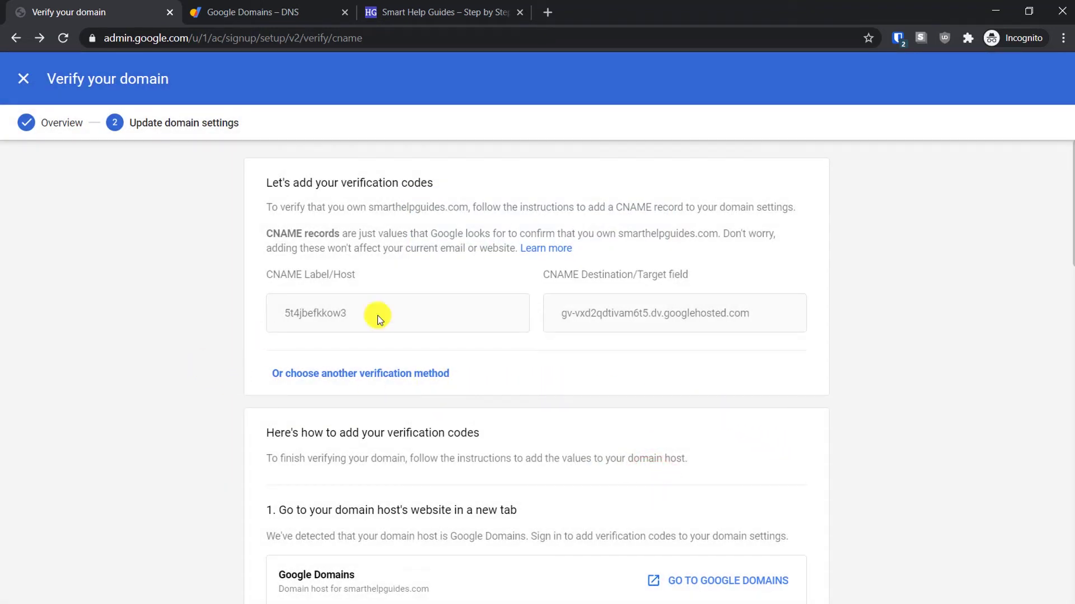
# Enter 5t4jbefkkow3 as the new DNS record's host name
pyautogui.scroll(-4, 468, 389)
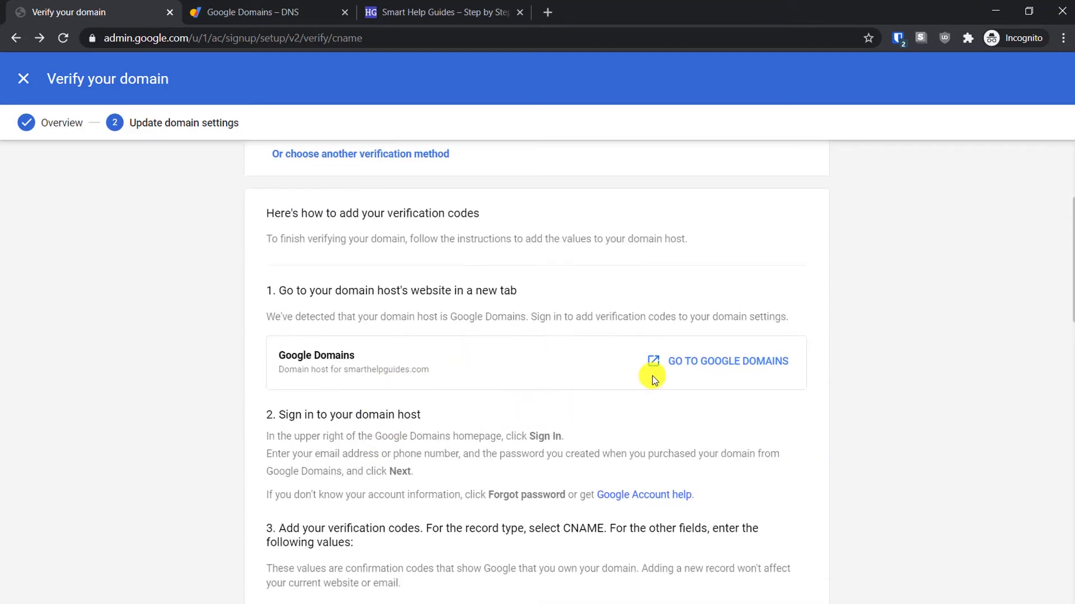
pyautogui.scroll(-1, 649, 365)
pyautogui.scroll(-5, 571, 387)
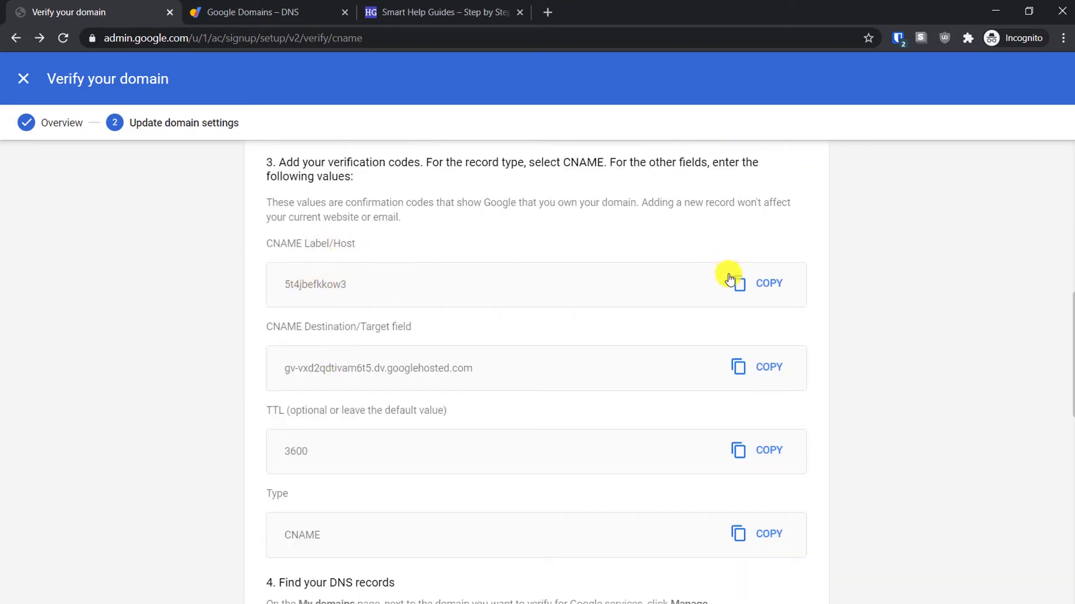
pyautogui.click(754, 285)
pyautogui.click(312, 11)
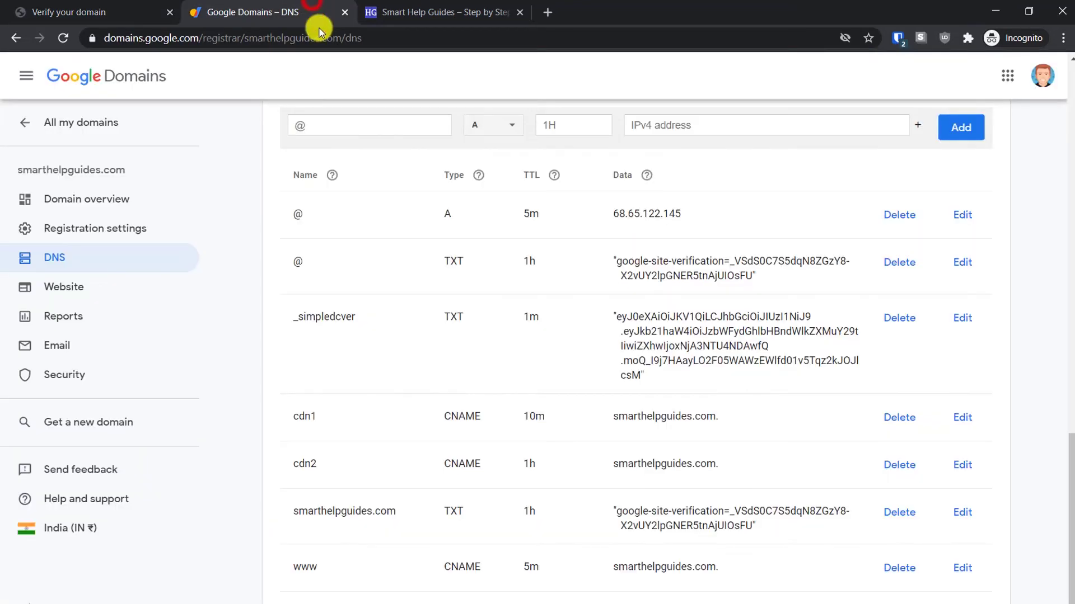
pyautogui.scroll(4, 572, 330)
pyautogui.click(368, 344)
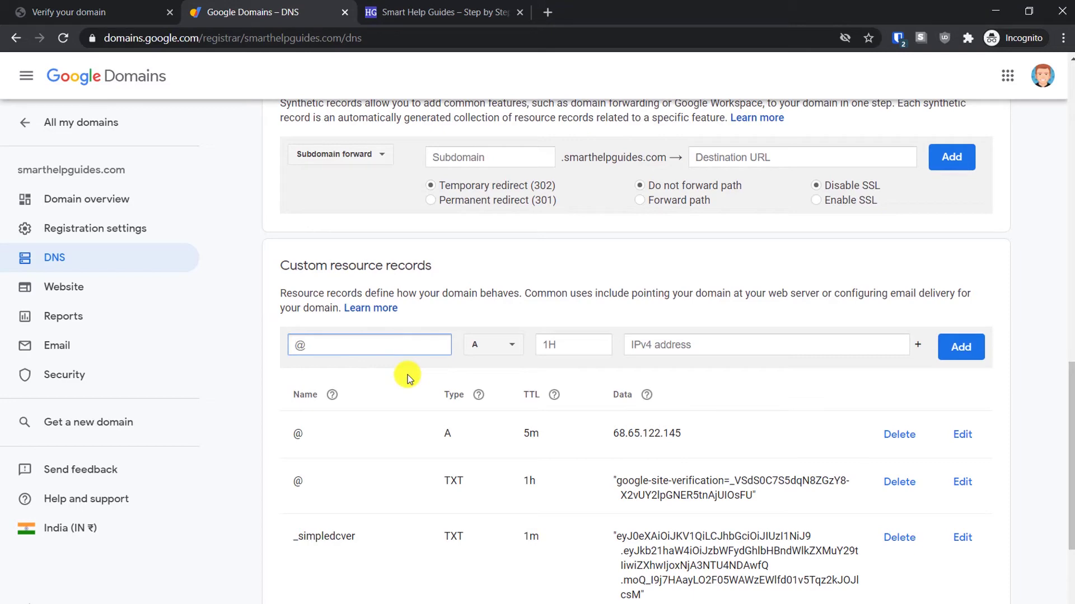
pyautogui.hotkey('ctrl', 'v')
# Set the record data to gv-vxd2qdtivam6t5.dv.googlehosted.com
pyautogui.click(95, 12)
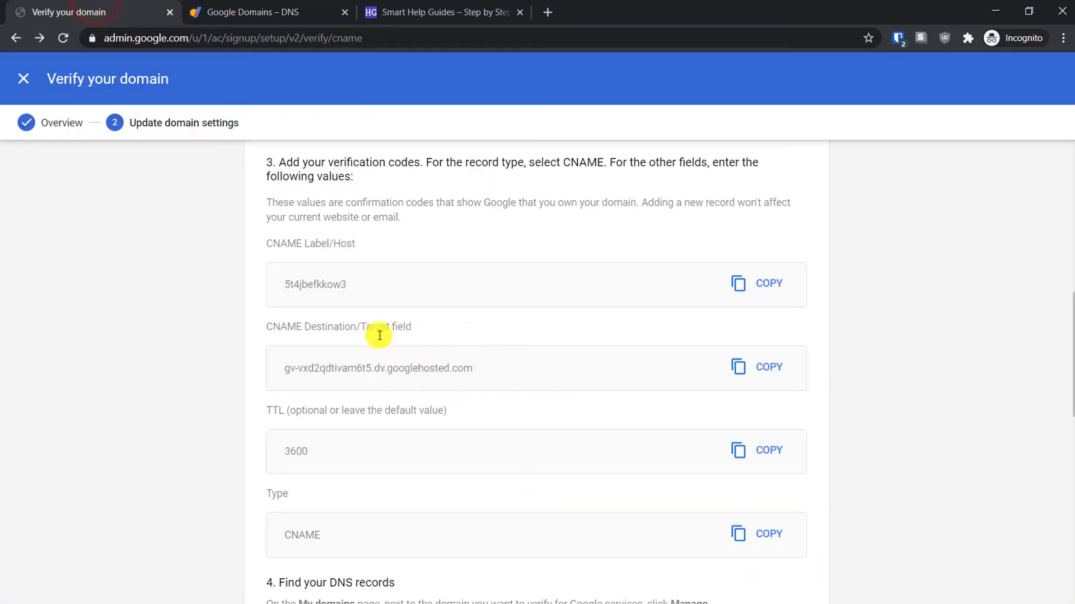
pyautogui.click(760, 366)
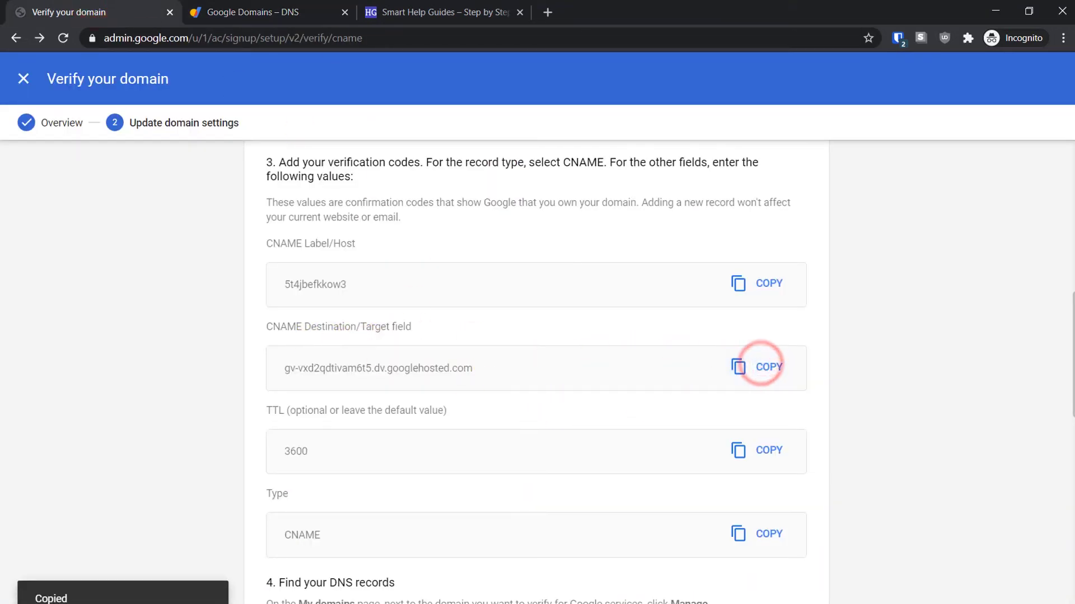
pyautogui.click(286, 11)
pyautogui.click(716, 340)
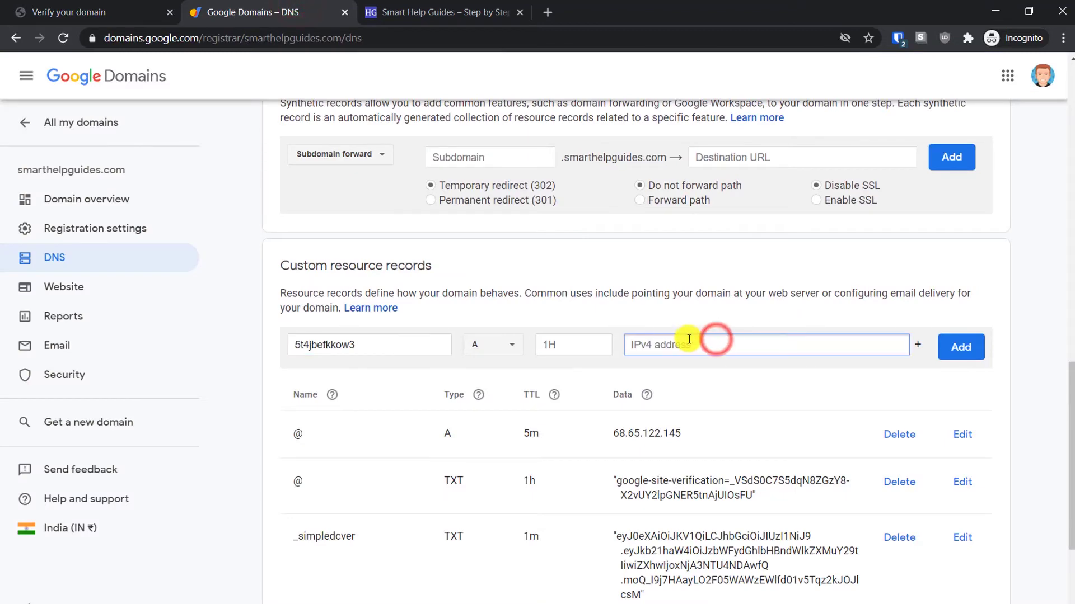
pyautogui.hotkey('ctrl', 'v')
# Give the record a TTL of 3600 and make it a CNAME record
pyautogui.click(95, 11)
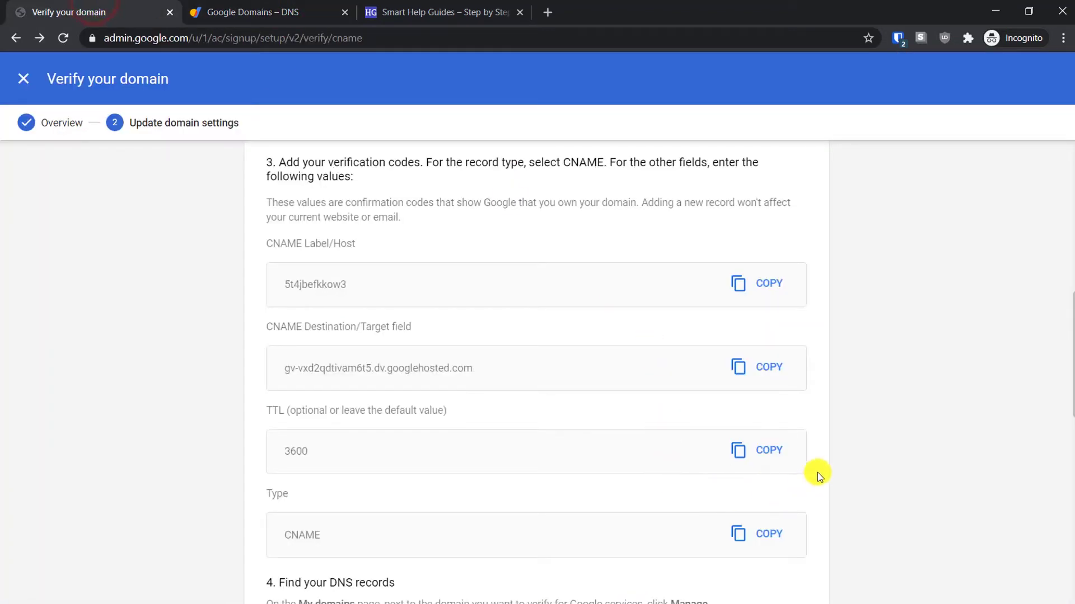
pyautogui.click(769, 450)
pyautogui.click(274, 11)
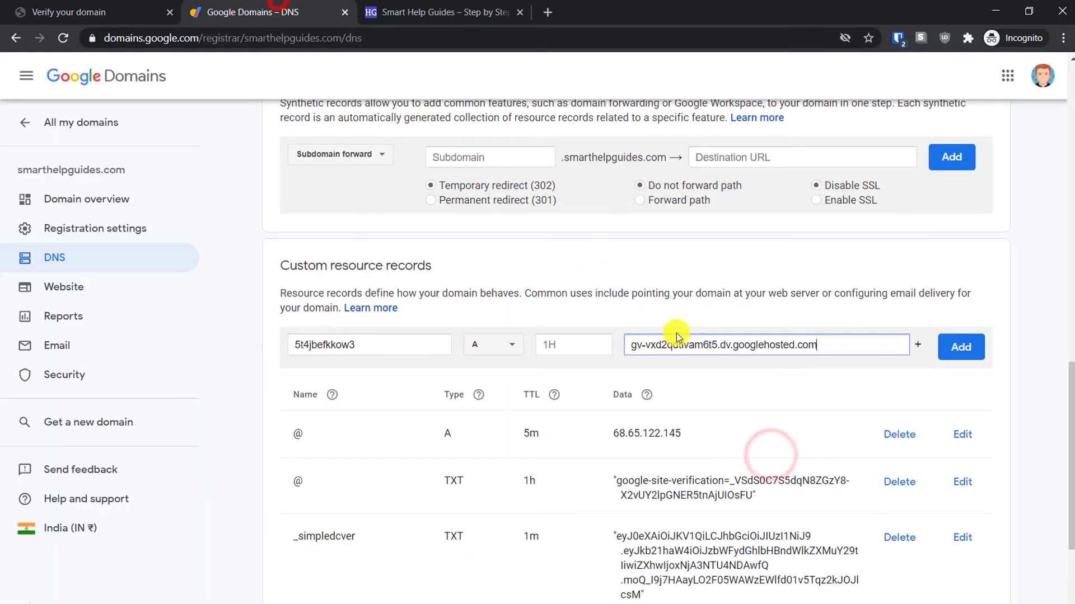
pyautogui.click(589, 347)
pyautogui.hotkey('ctrl', 'v')
pyautogui.click(72, 12)
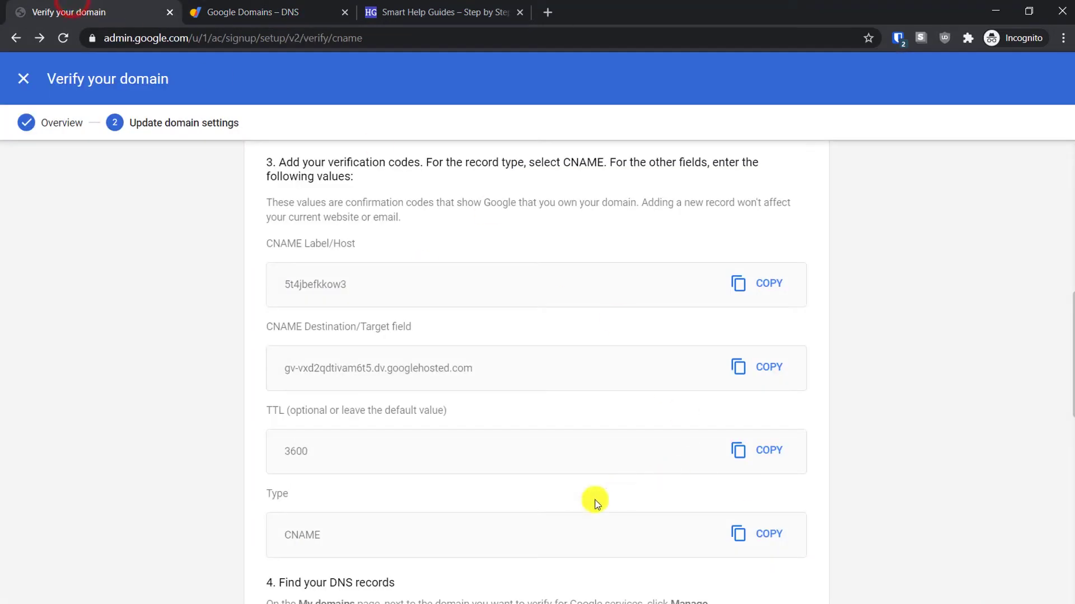
pyautogui.click(239, 12)
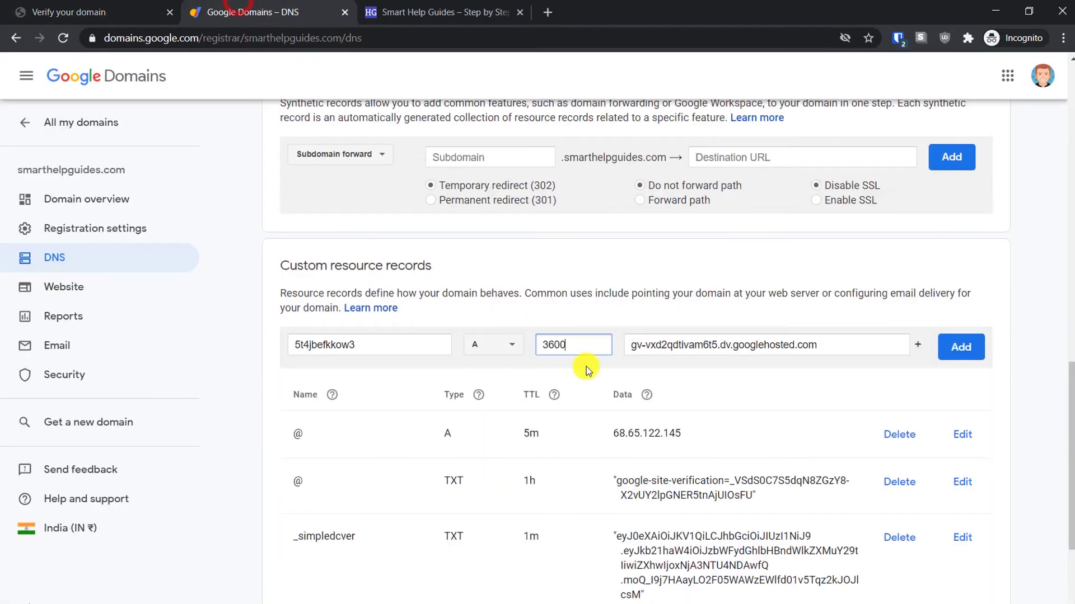
pyautogui.click(506, 346)
pyautogui.click(501, 404)
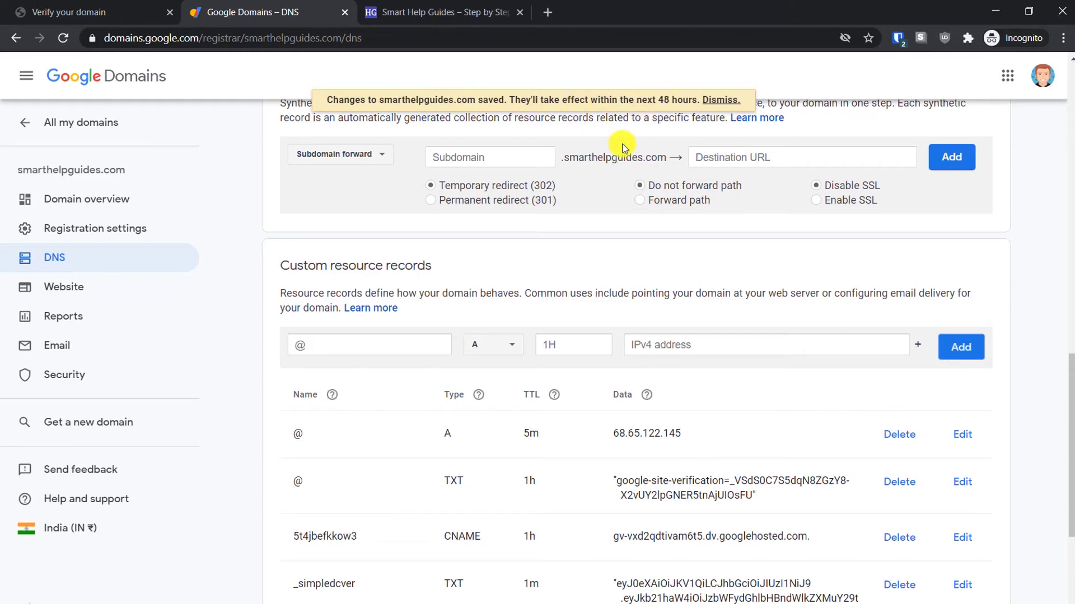
# Confirm the saved CNAME record, then go back to the Verify your domain page
pyautogui.scroll(-5, 748, 324)
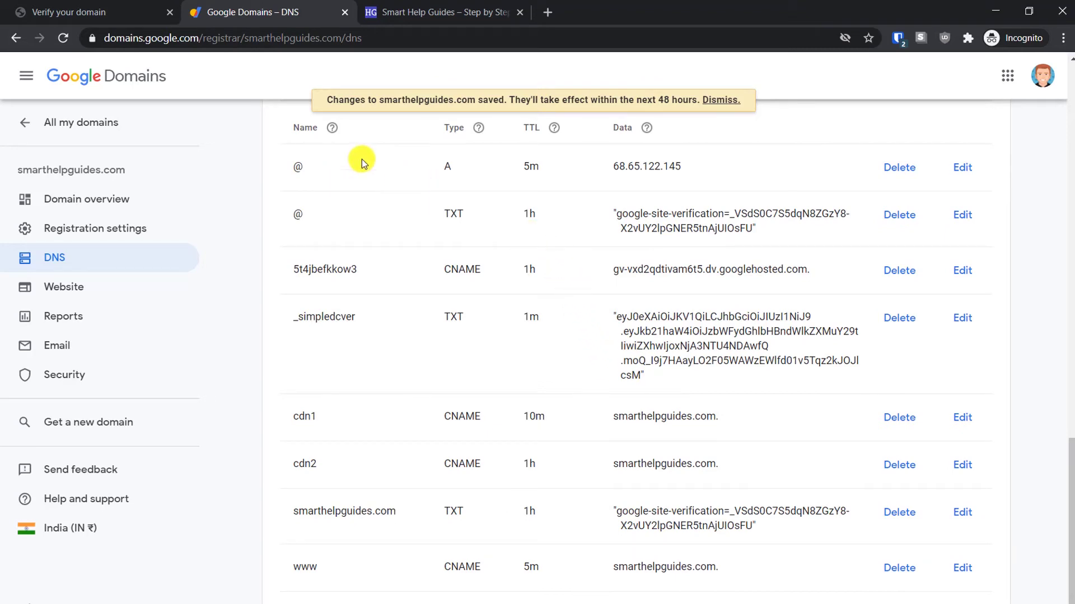
pyautogui.click(90, 9)
pyautogui.scroll(-4, 616, 361)
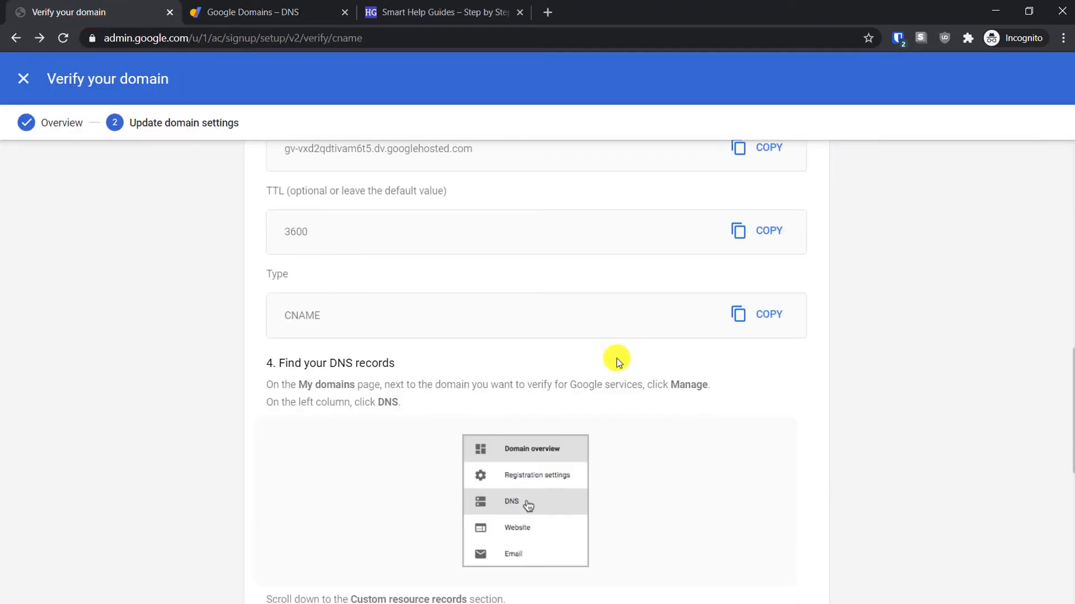
pyautogui.scroll(-10, 616, 361)
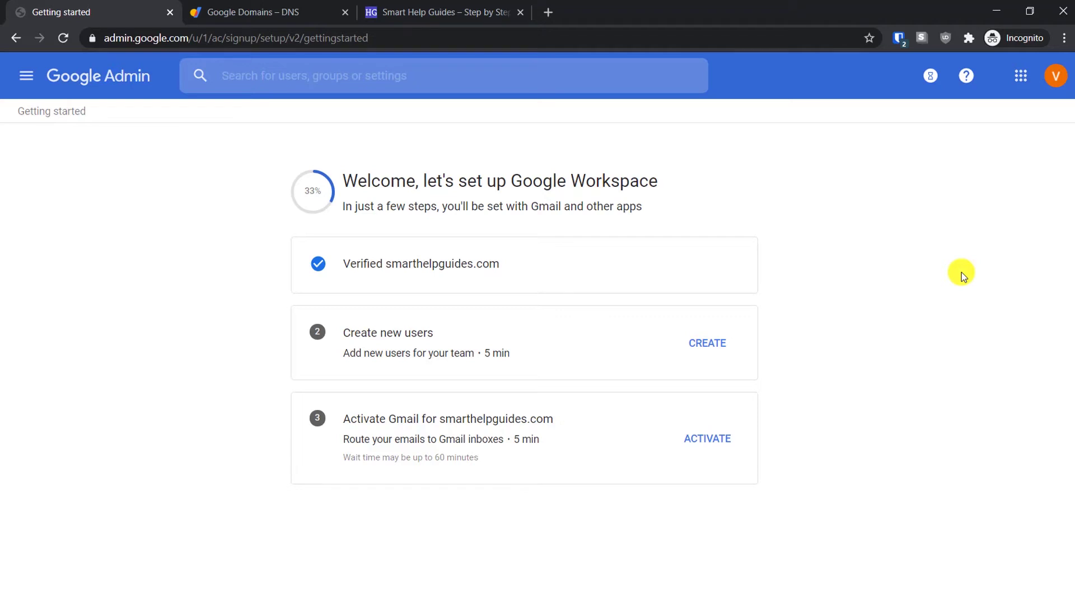
pyautogui.click(244, 8)
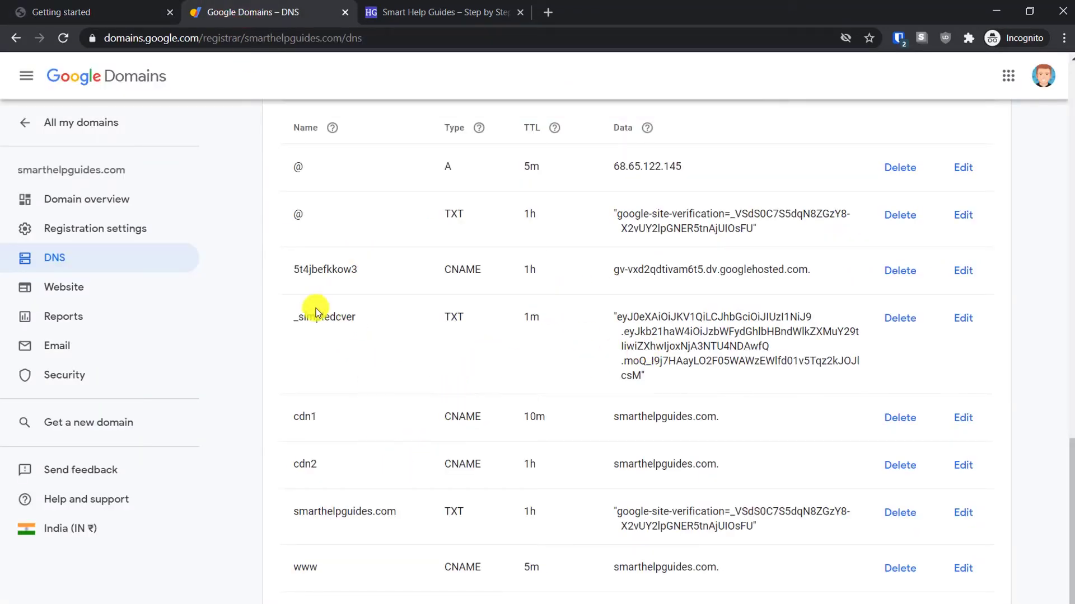
pyautogui.moveTo(289, 269); pyautogui.dragTo(880, 328)
pyautogui.click(500, 326)
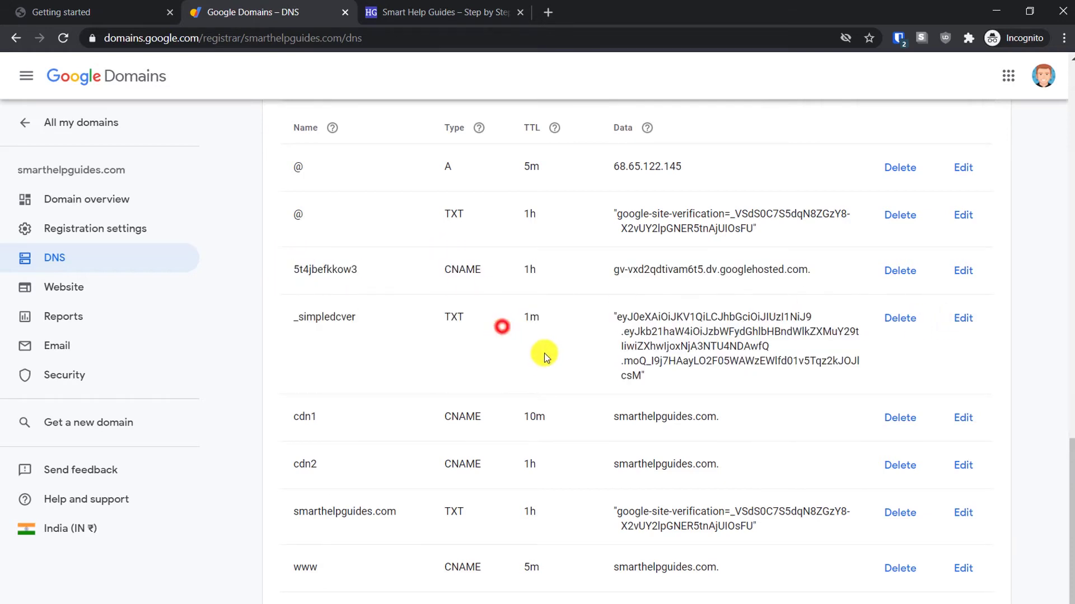
pyautogui.click(137, 10)
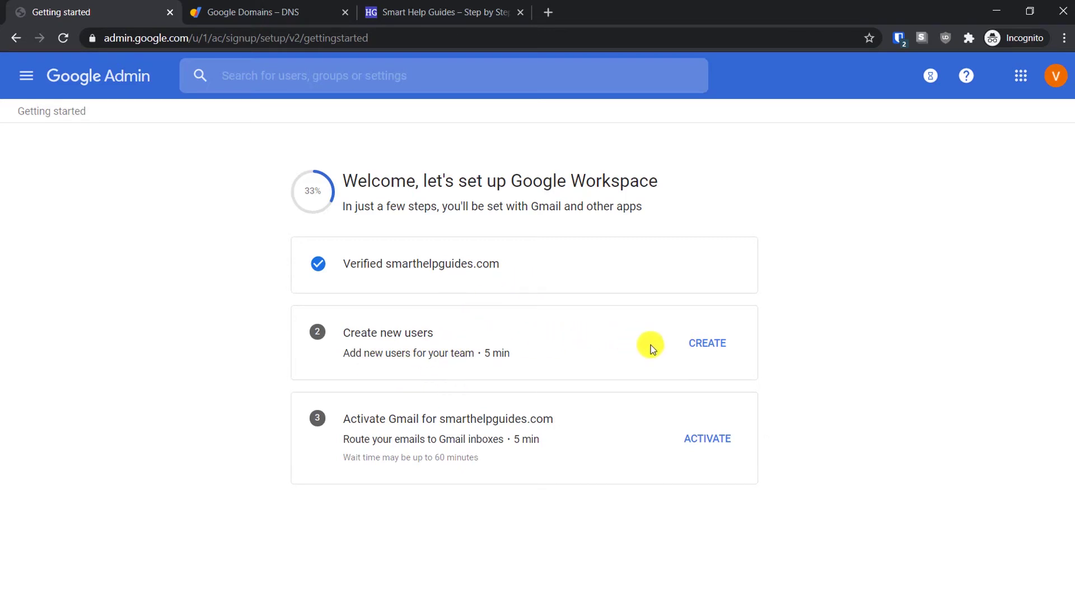
pyautogui.click(696, 344)
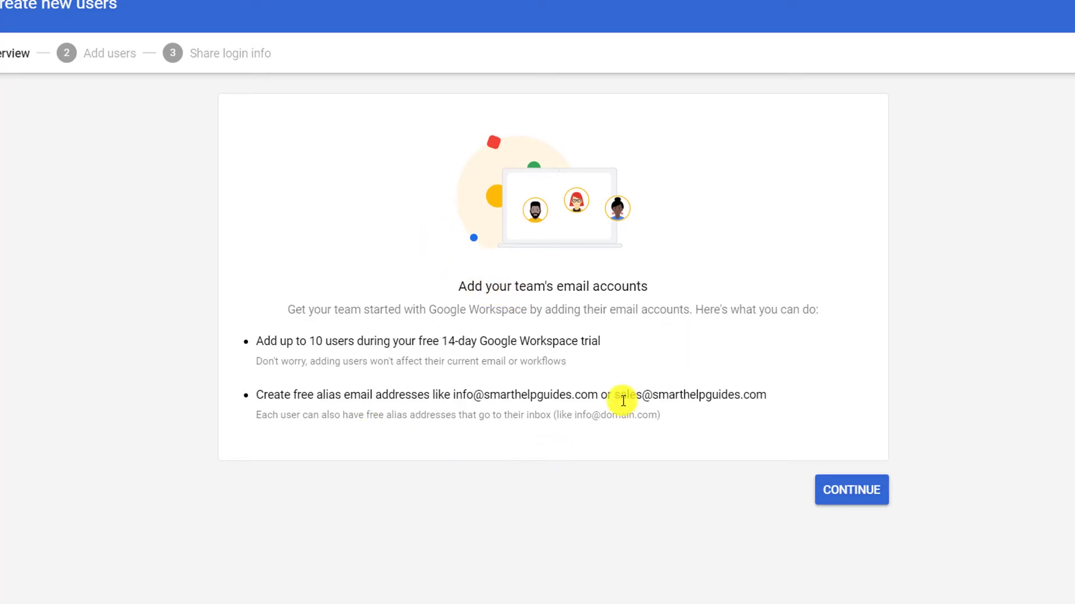
pyautogui.click(848, 491)
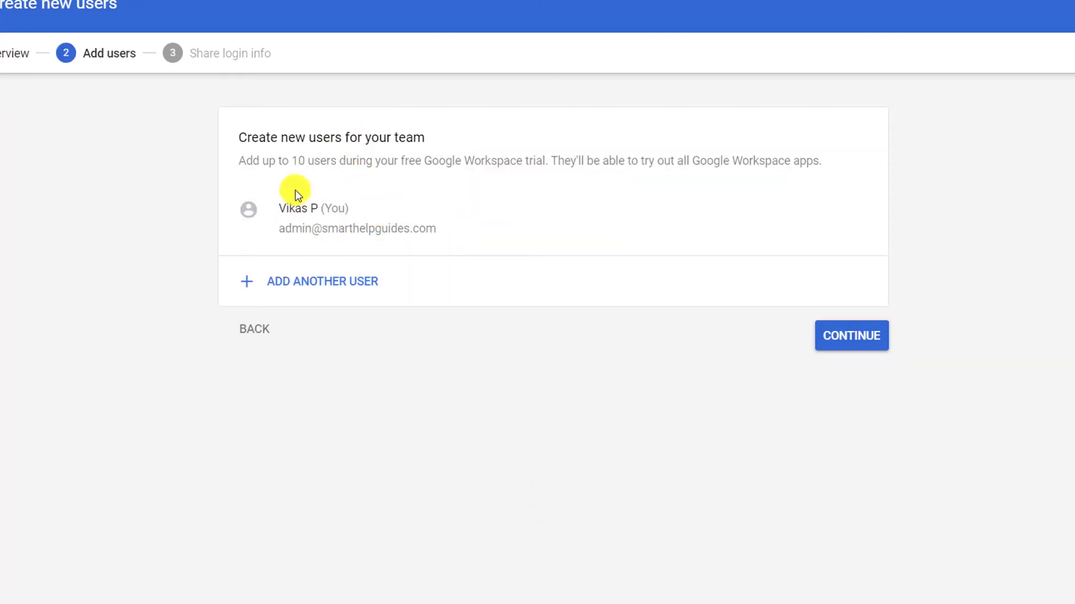
pyautogui.moveTo(252, 161); pyautogui.dragTo(381, 161)
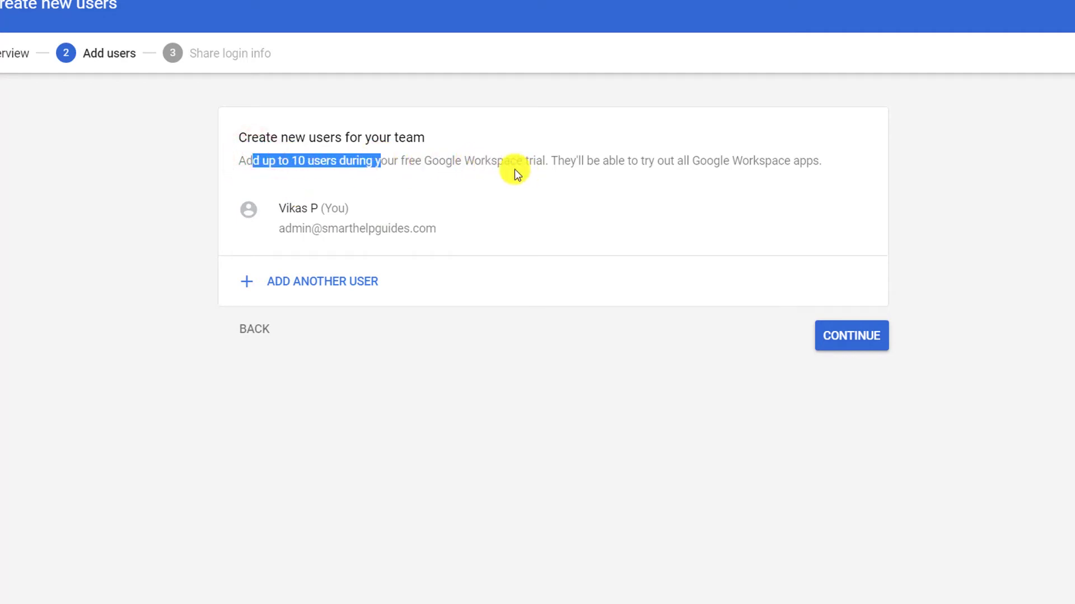
pyautogui.click(599, 173)
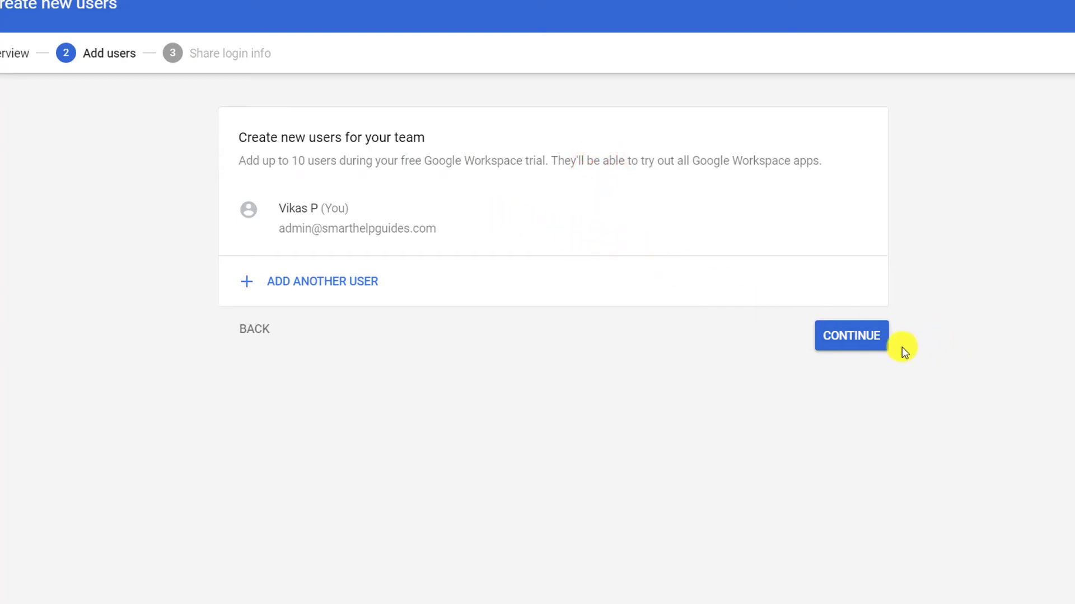
pyautogui.click(849, 338)
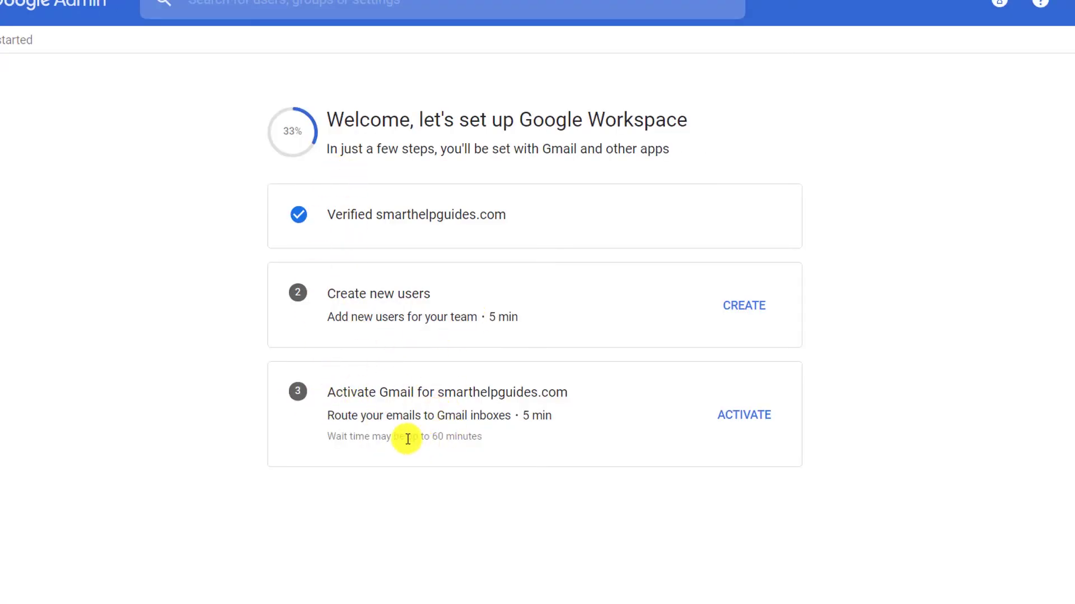
# Start Gmail activation, tick both confirmations about existing addresses and receiving mail, and continue
pyautogui.click(746, 415)
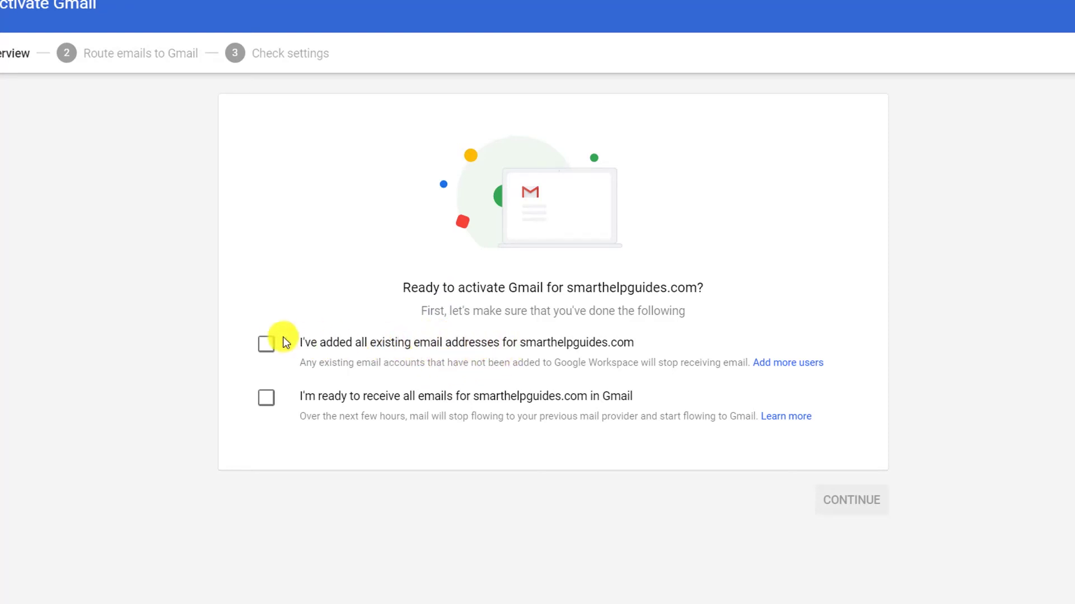
pyautogui.click(266, 343)
pyautogui.click(267, 399)
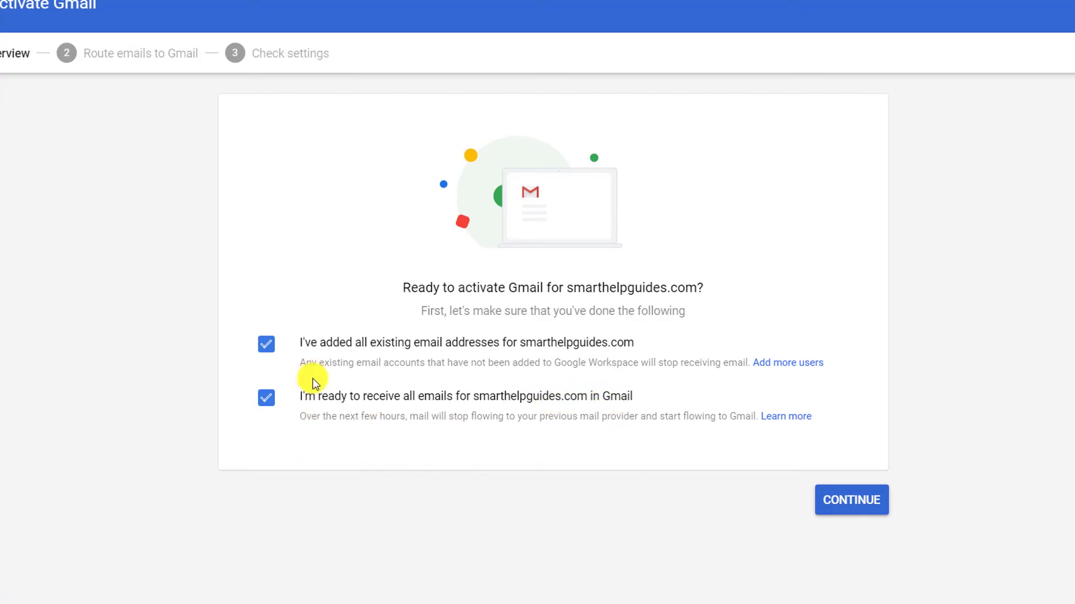
pyautogui.moveTo(305, 361); pyautogui.dragTo(586, 366)
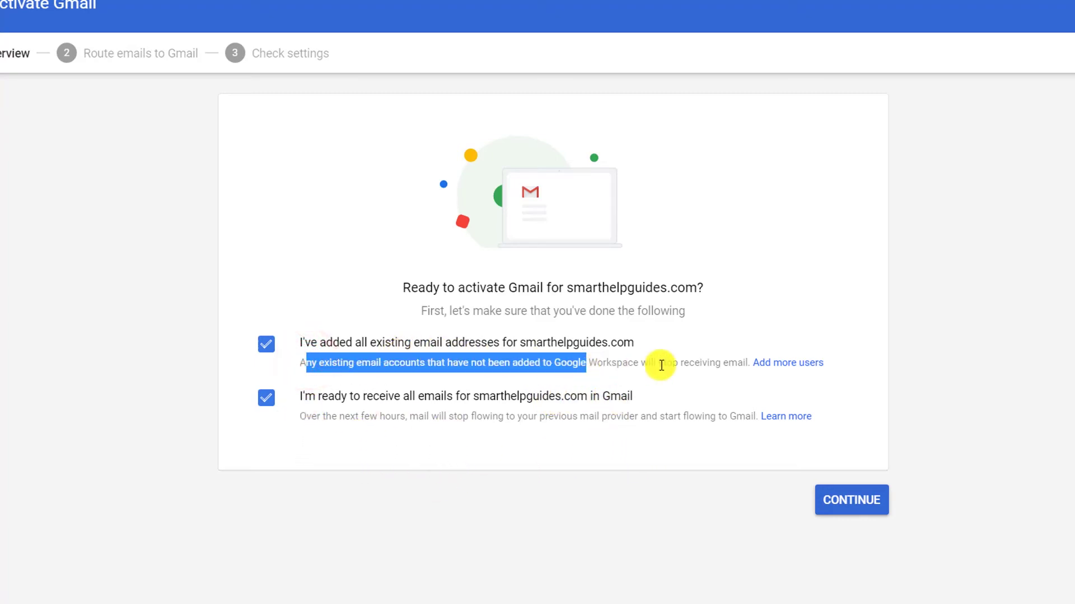
pyautogui.click(676, 487)
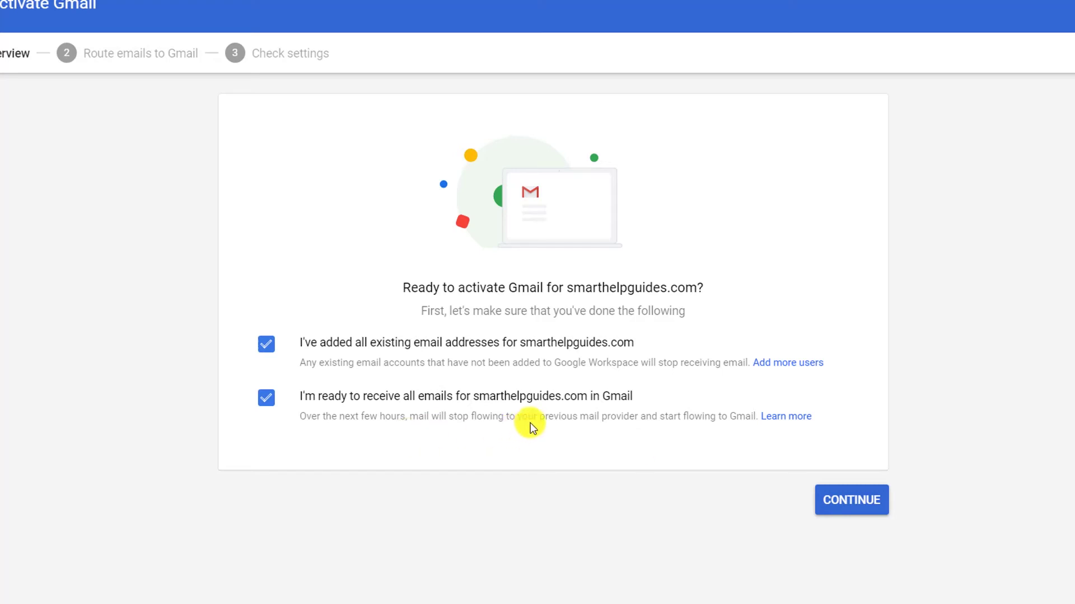
pyautogui.moveTo(541, 416); pyautogui.dragTo(629, 416)
pyautogui.click(666, 508)
pyautogui.click(863, 505)
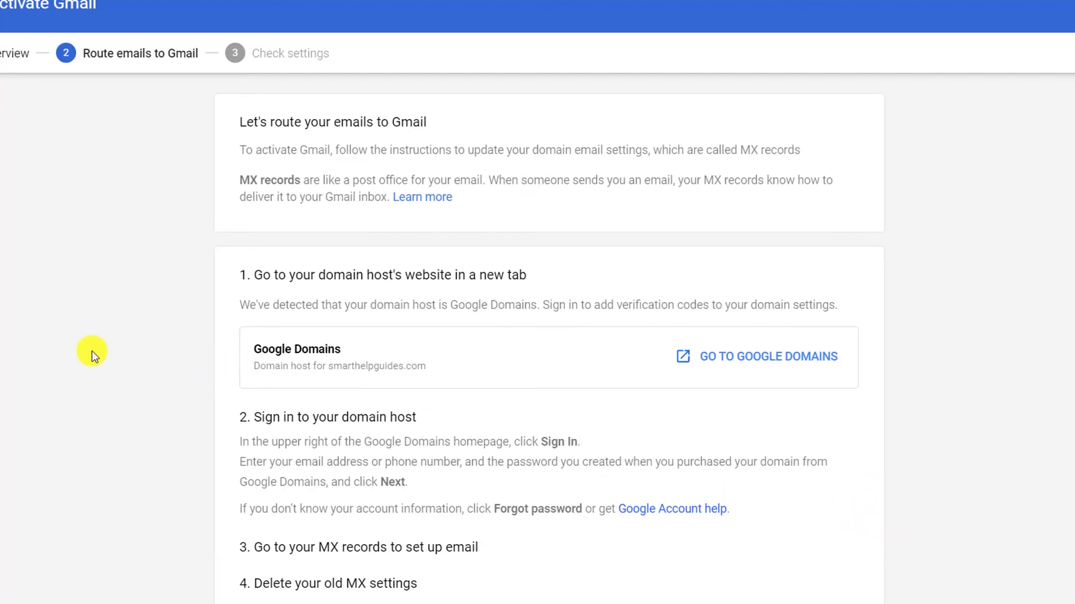
# Scroll through the Route emails to Gmail MX instructions down to the Synthetic records section
pyautogui.scroll(-3, 91, 359)
pyautogui.scroll(3, 93, 367)
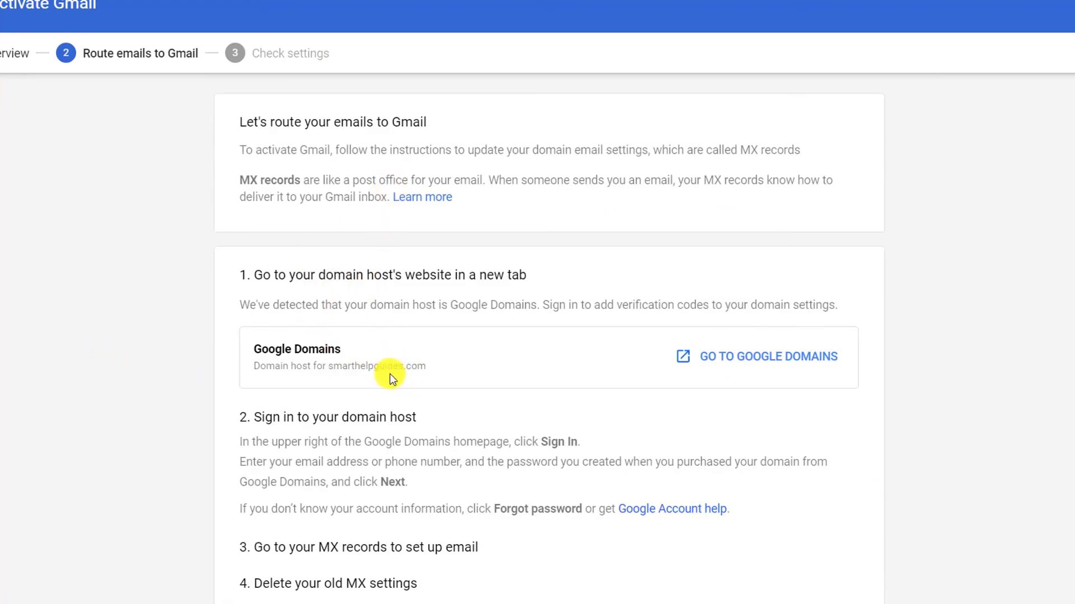
pyautogui.scroll(-3, 390, 376)
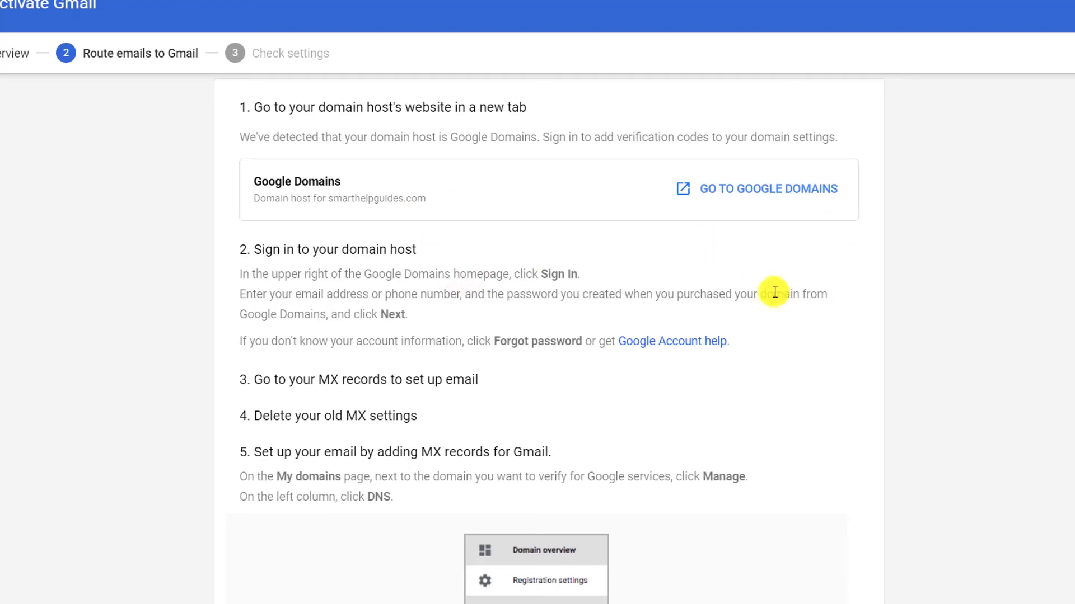
pyautogui.scroll(-4, 396, 334)
pyautogui.scroll(-2, 554, 420)
pyautogui.scroll(-3, 545, 401)
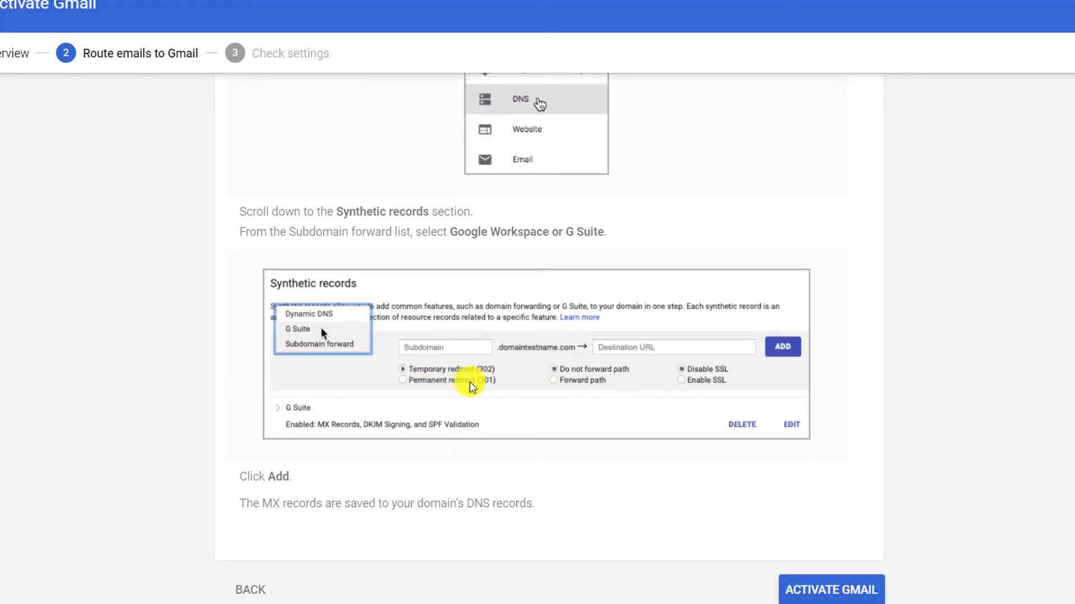
pyautogui.scroll(12, 470, 386)
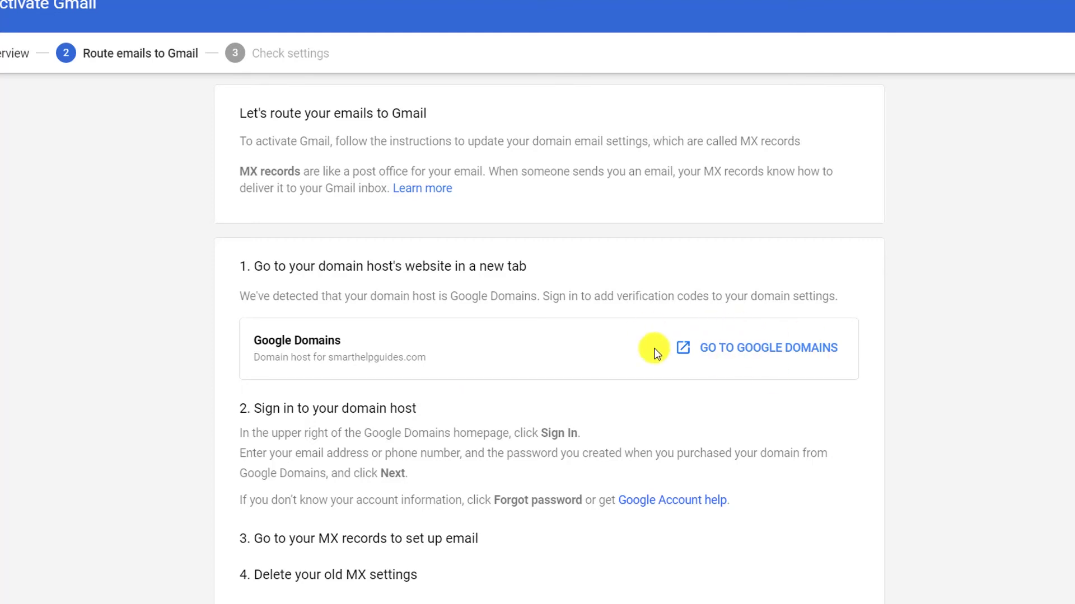
pyautogui.scroll(-7, 355, 437)
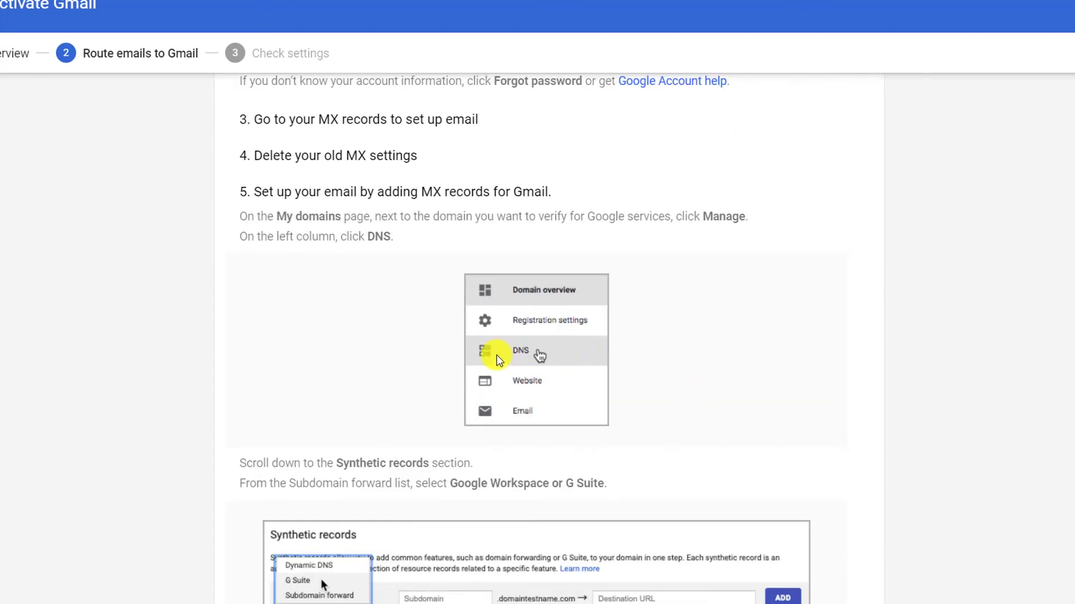
pyautogui.scroll(-4, 496, 355)
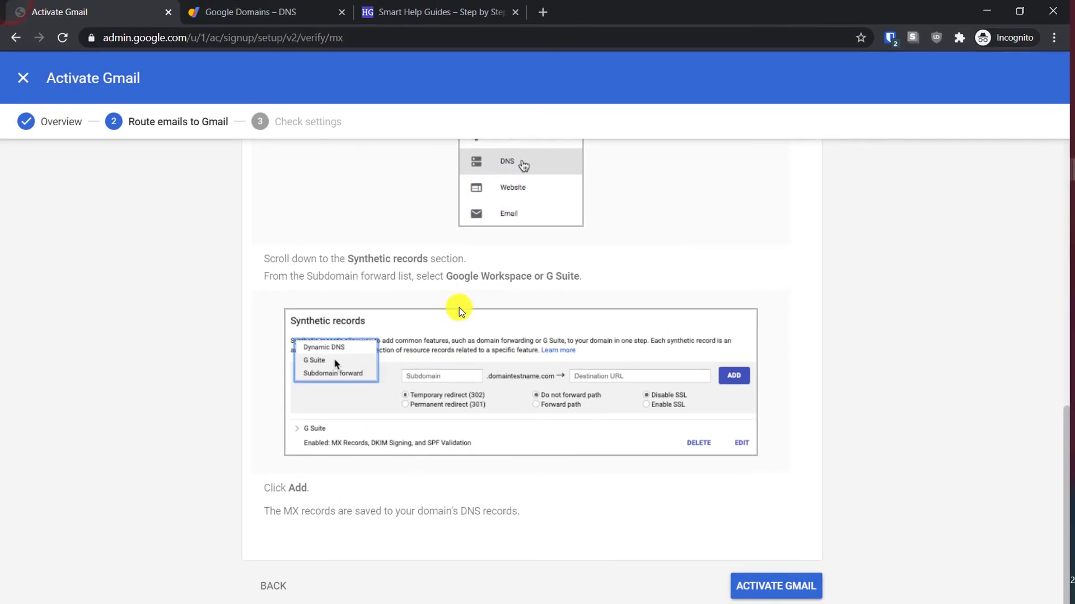
# Compare the Activate Gmail guide with the smarthelpguides.com DNS page in Google Domains
pyautogui.scroll(1, 493, 269)
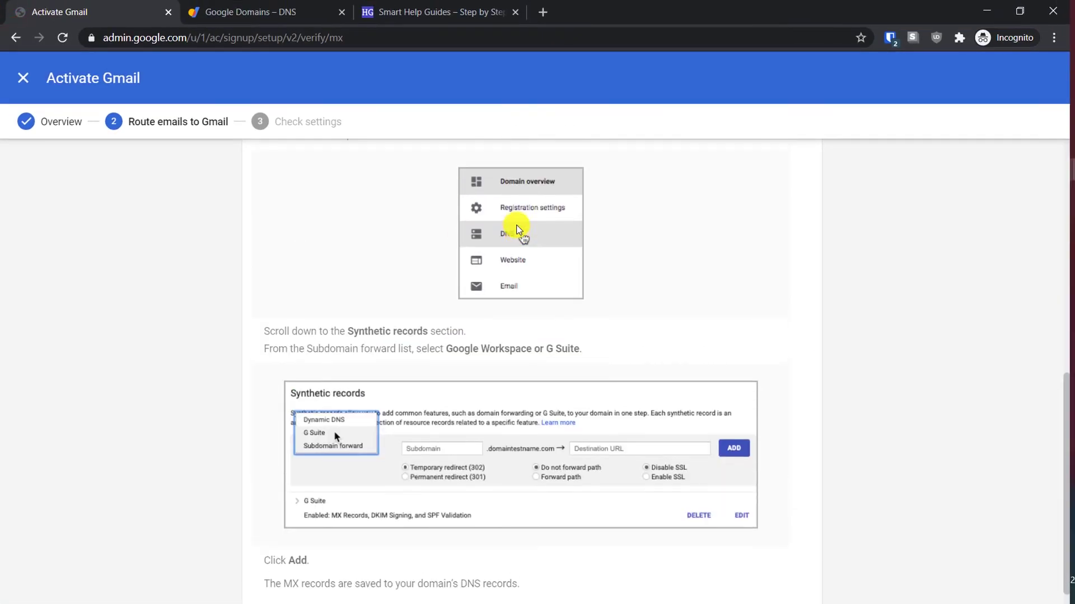
pyautogui.click(187, 6)
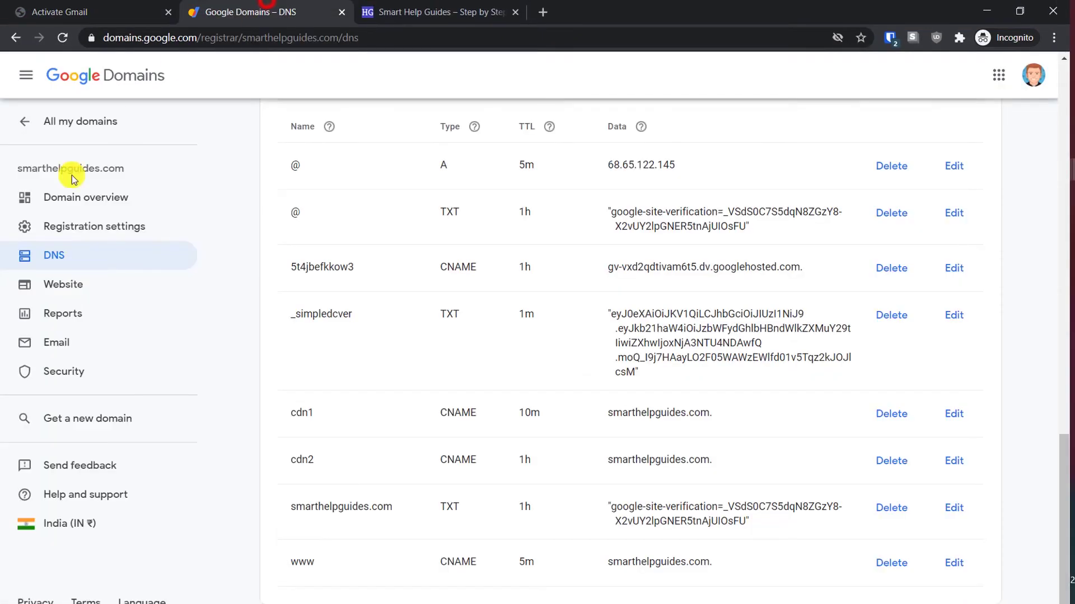
pyautogui.click(59, 5)
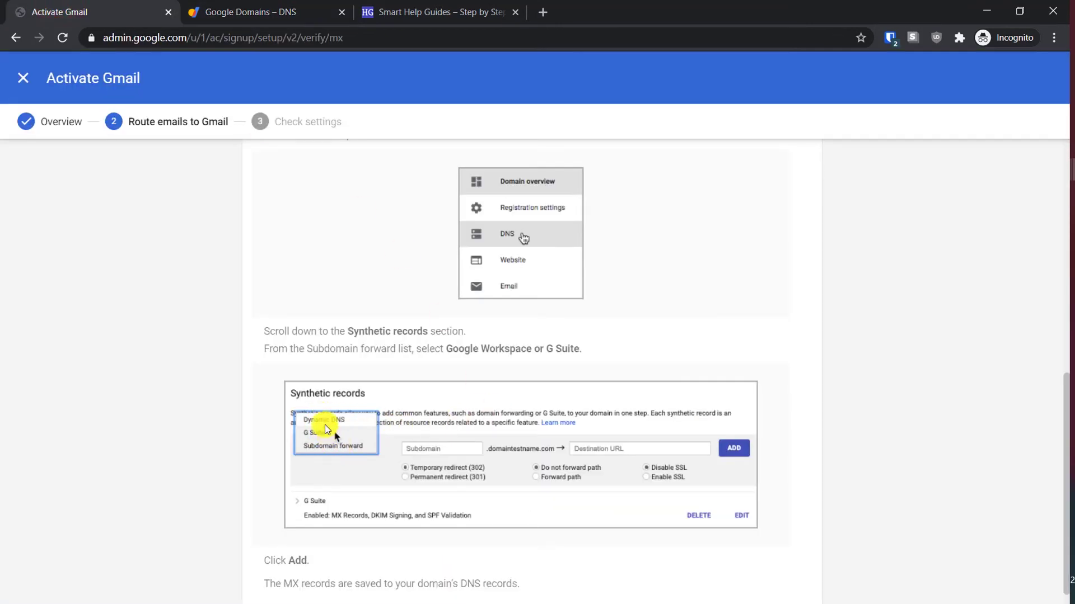
pyautogui.click(286, 8)
pyautogui.scroll(10, 532, 302)
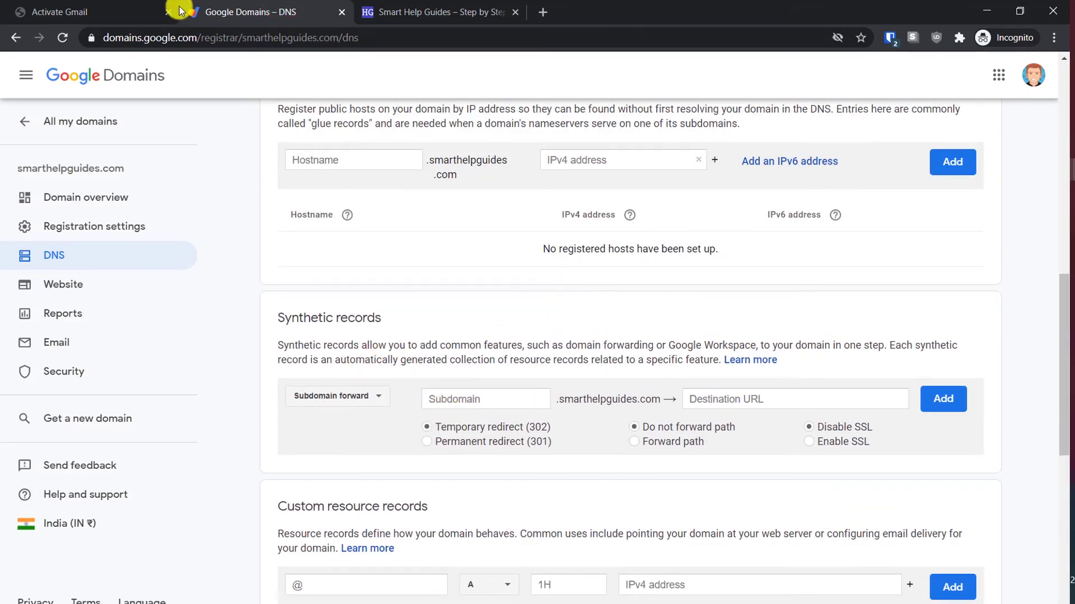
pyautogui.click(140, 12)
pyautogui.click(283, 8)
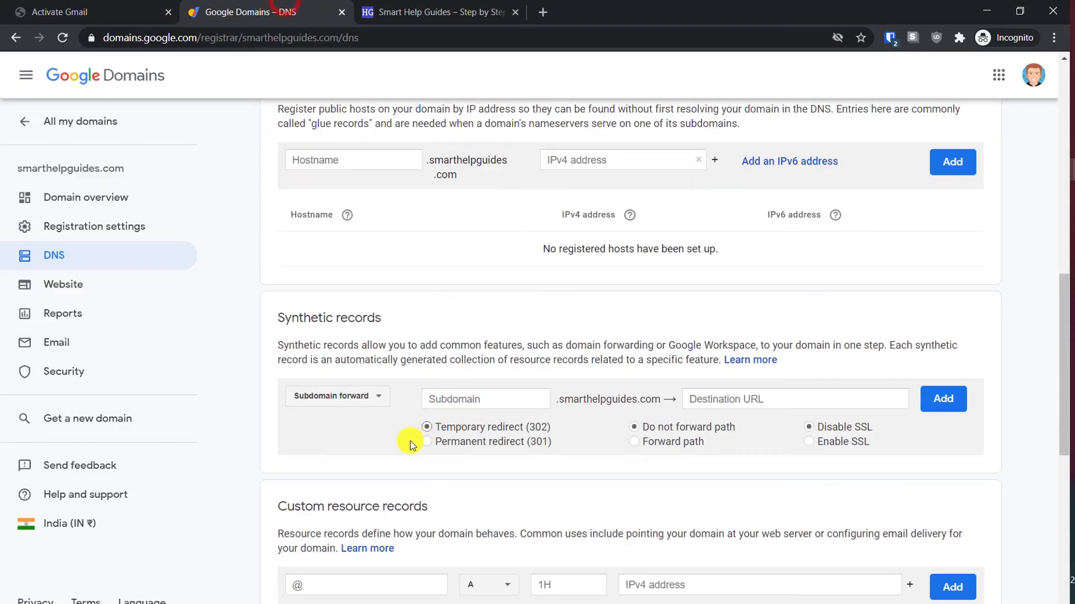
# Choose Google Workspace as the synthetic record type, checking it against the guide
pyautogui.click(360, 398)
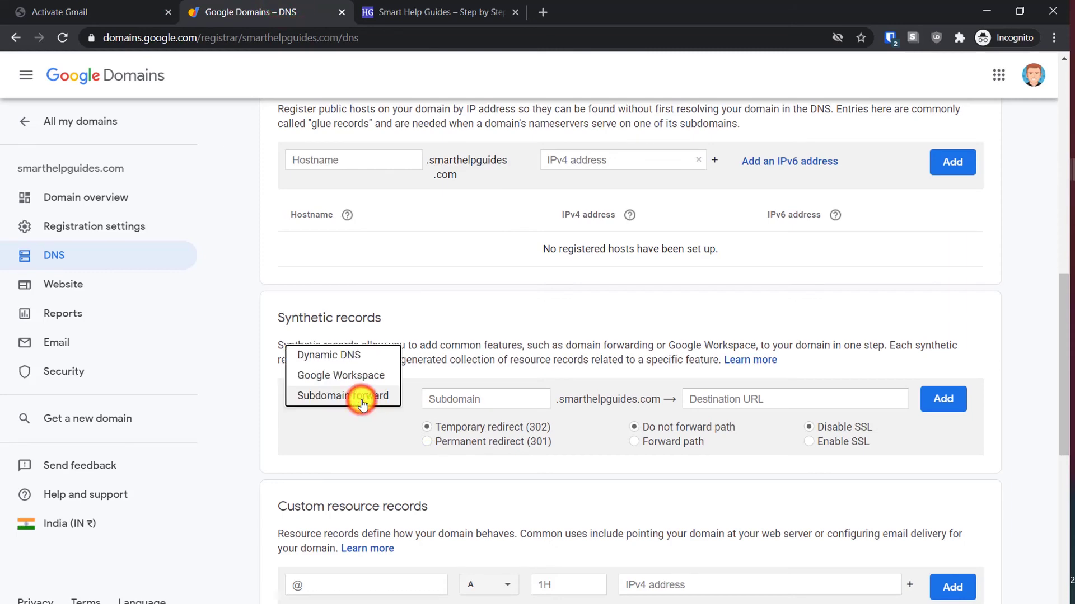
pyautogui.click(324, 377)
pyautogui.click(140, 11)
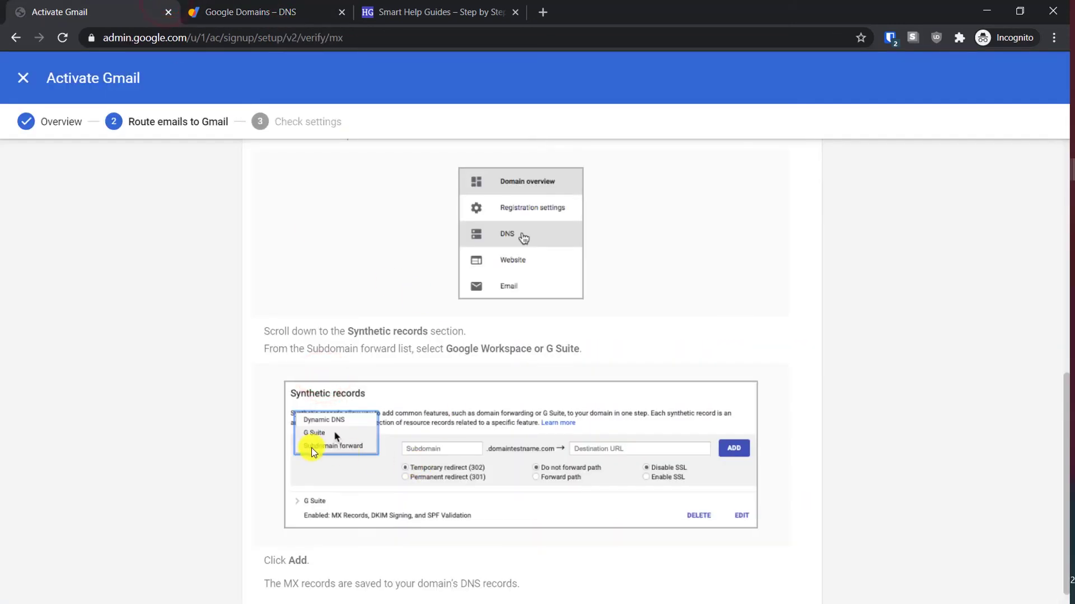
pyautogui.scroll(-2, 313, 447)
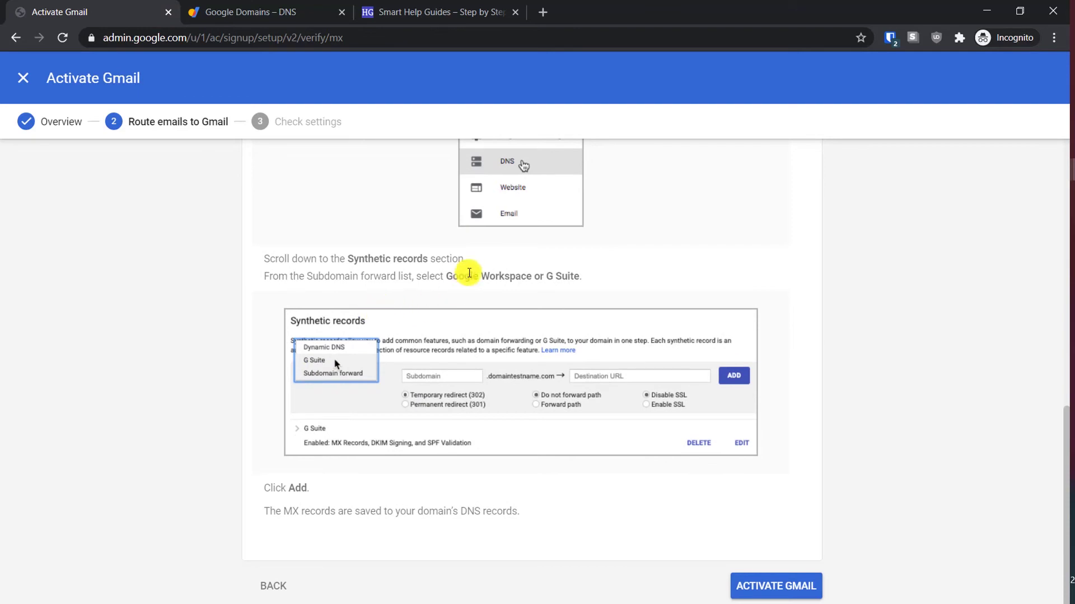
pyautogui.moveTo(451, 276); pyautogui.dragTo(582, 277)
pyautogui.click(584, 276)
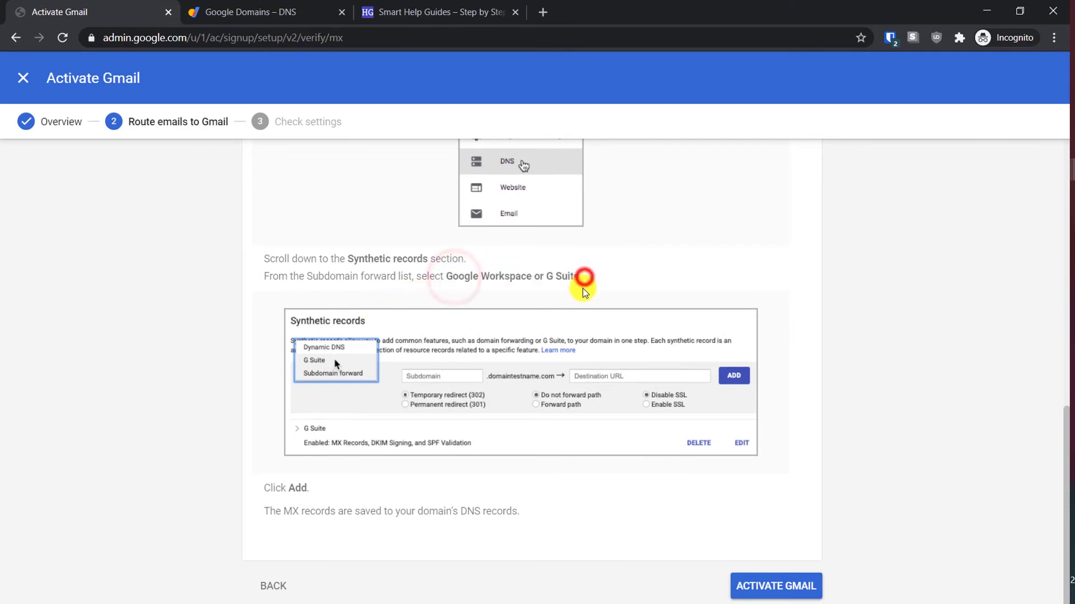
pyautogui.click(284, 15)
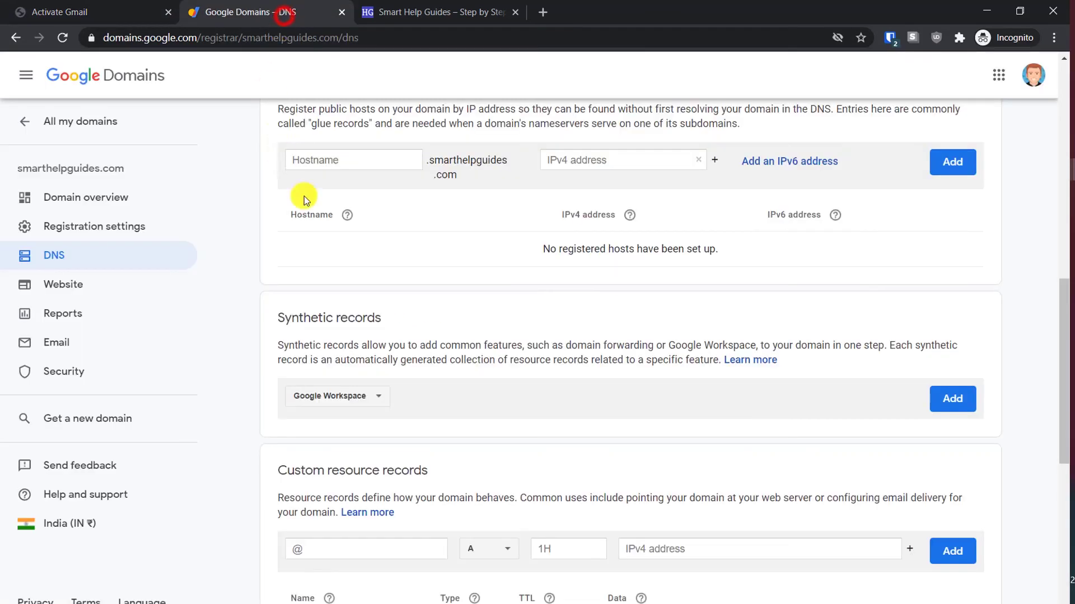
pyautogui.click(22, 7)
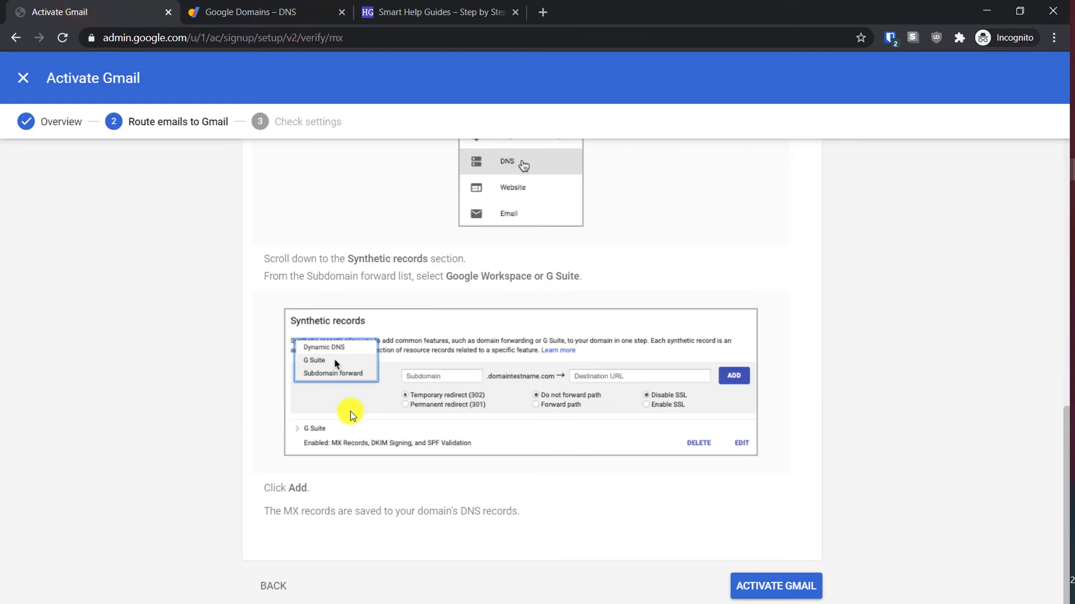
pyautogui.click(253, 8)
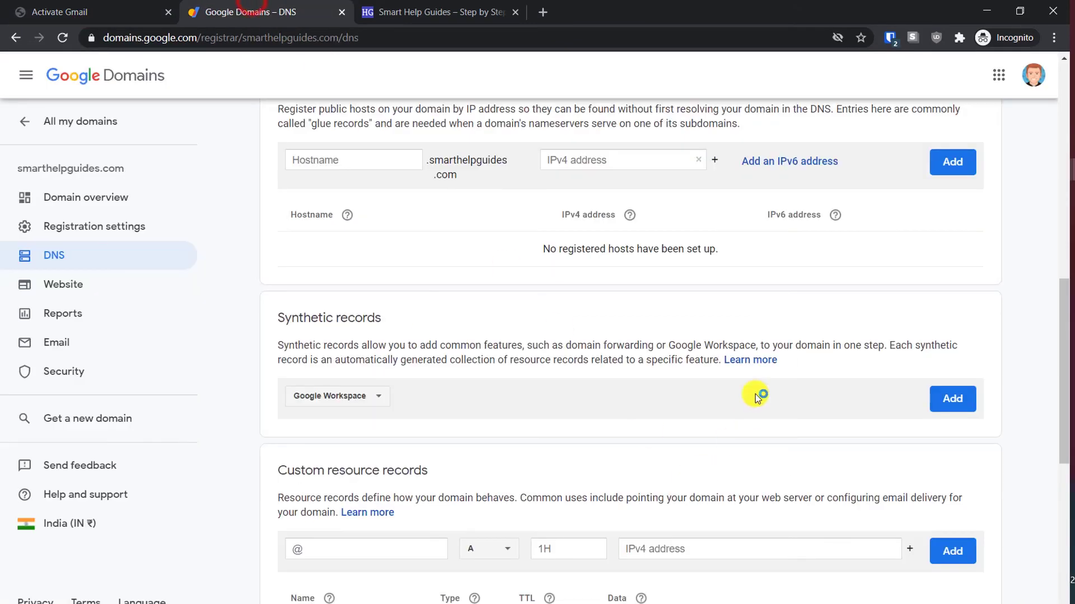
# Add the Google Workspace synthetic record and review its enabled MX, DKIM and SPF settings
pyautogui.click(955, 409)
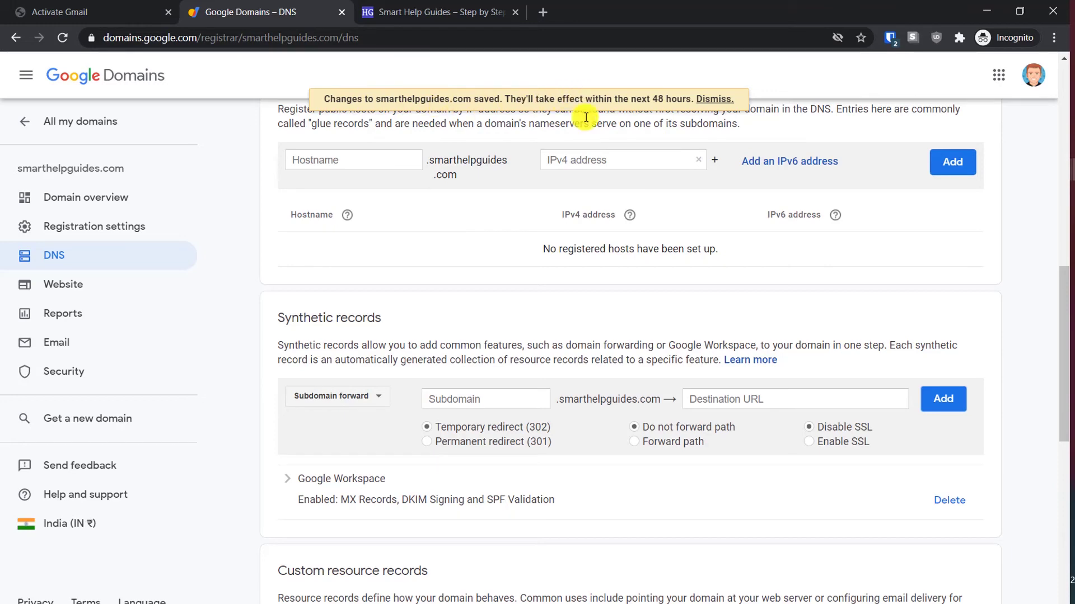
pyautogui.scroll(-1, 429, 481)
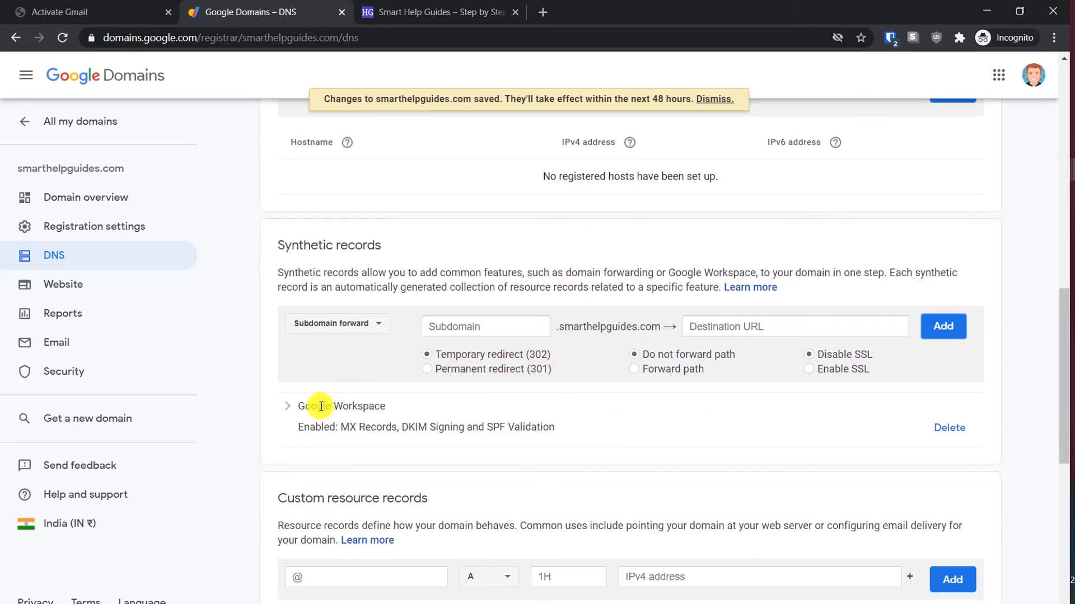
pyautogui.moveTo(343, 408); pyautogui.dragTo(414, 413)
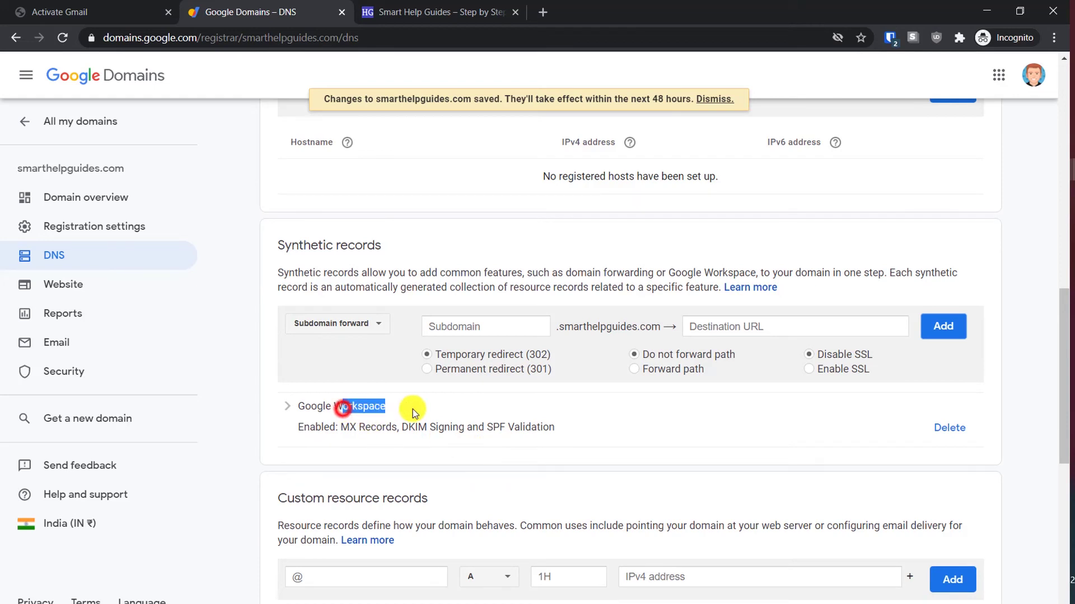
pyautogui.moveTo(343, 426)
pyautogui.mouseDown()
pyautogui.moveTo(559, 432)
pyautogui.moveTo(355, 431)
pyautogui.mouseUp()
pyautogui.click(575, 436)
pyautogui.click(348, 438)
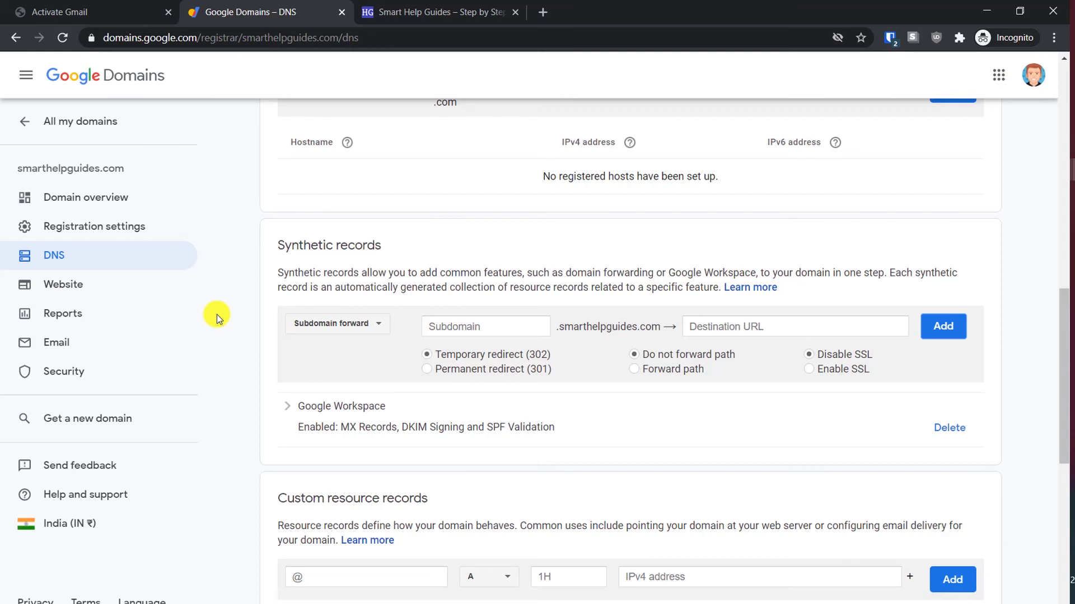
pyautogui.click(62, 11)
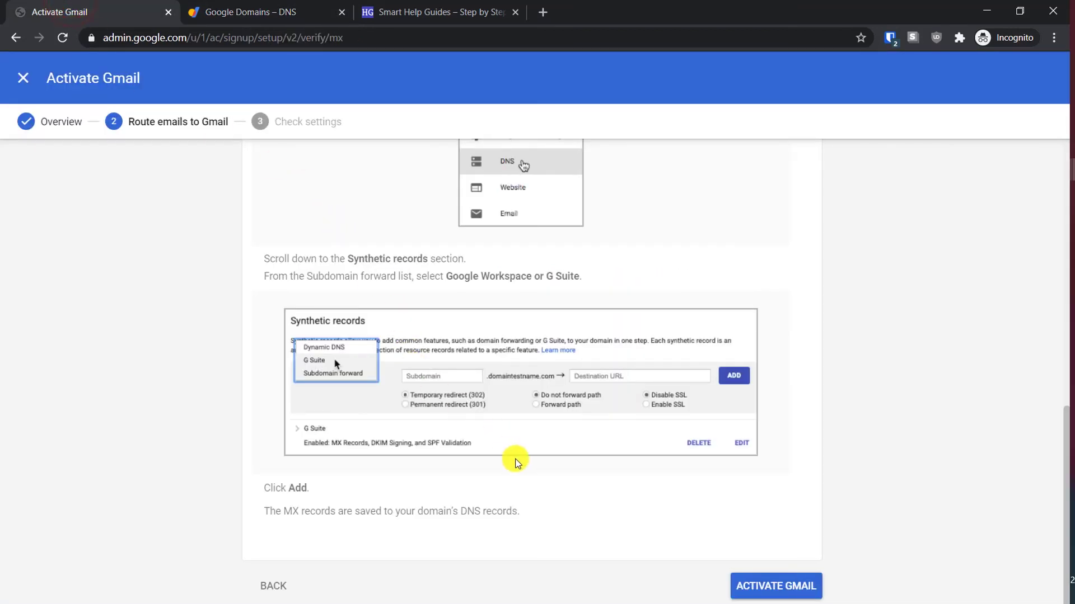
# Activate Gmail for smarthelpguides.com now that the MX records are in place
pyautogui.click(784, 586)
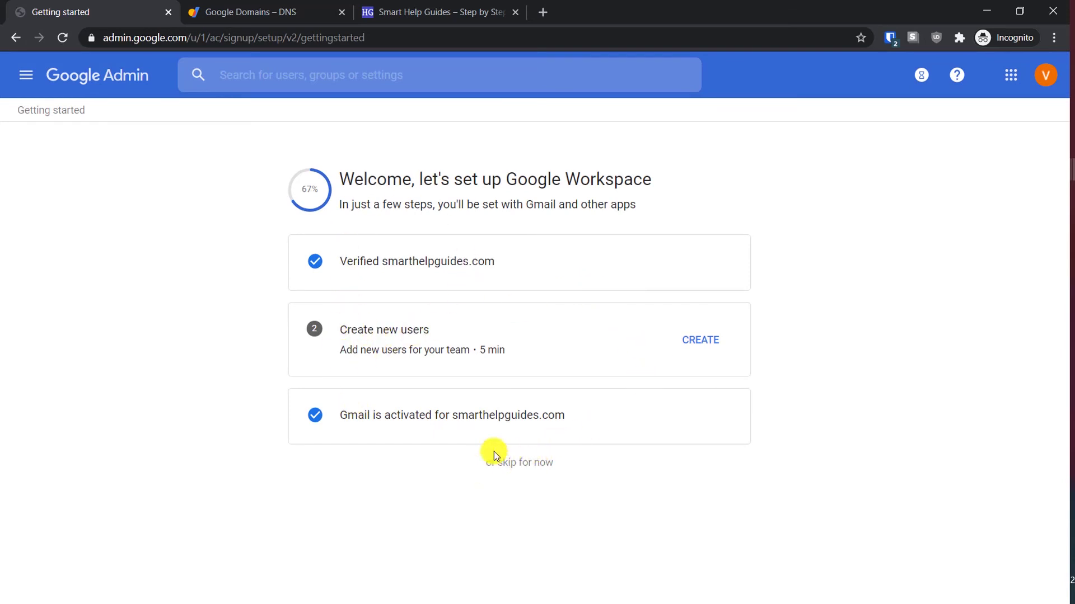
# Add user Support Team with email username contact, save it, and finish user setup
pyautogui.click(699, 343)
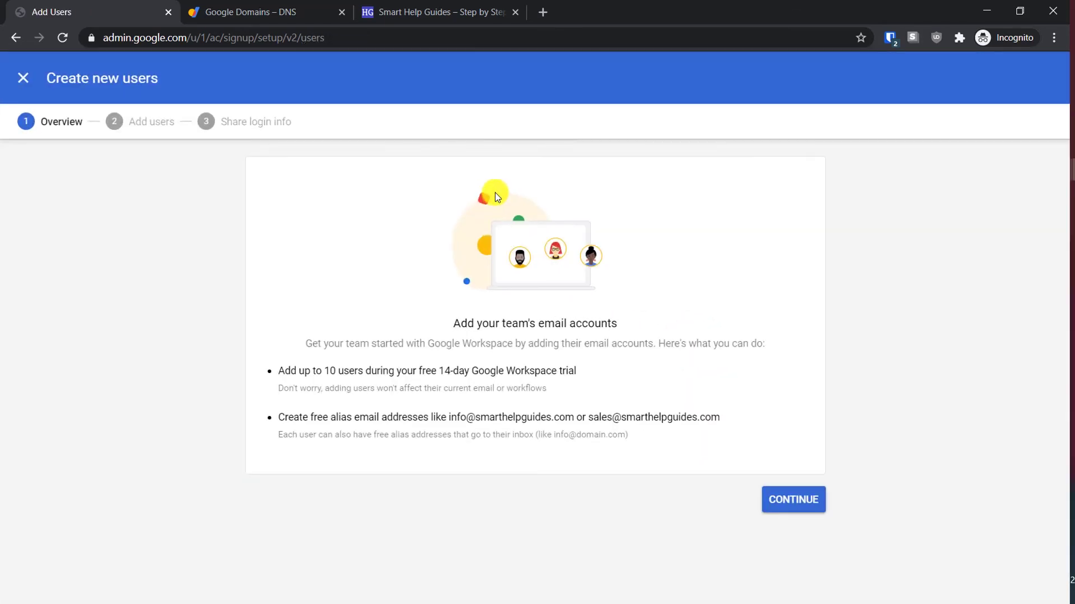
pyautogui.click(793, 499)
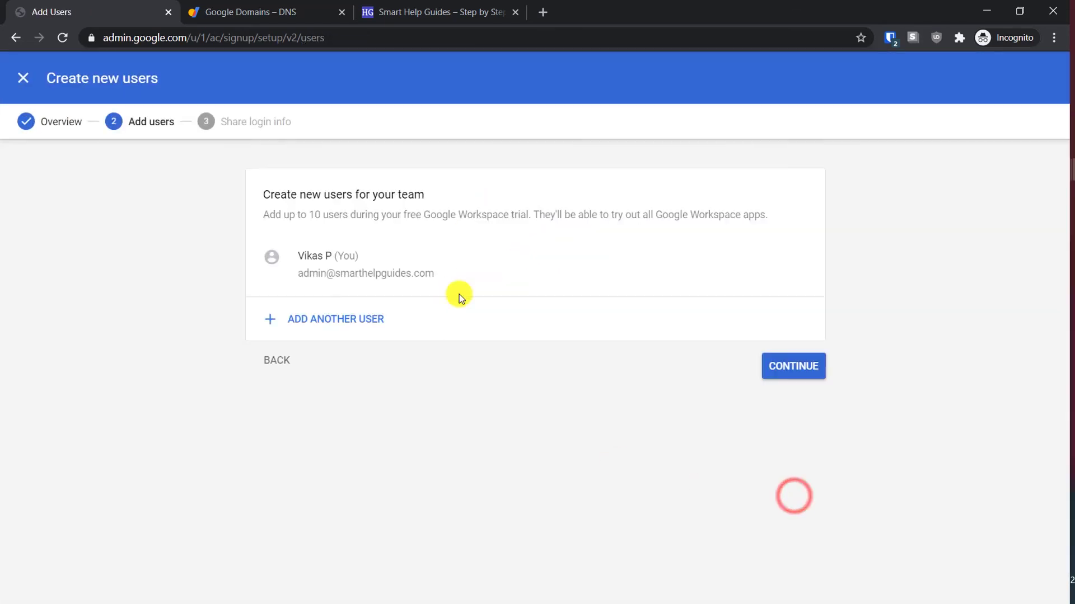
pyautogui.click(314, 317)
pyautogui.write('Support')
pyautogui.press('Tab')
pyautogui.write('Te')
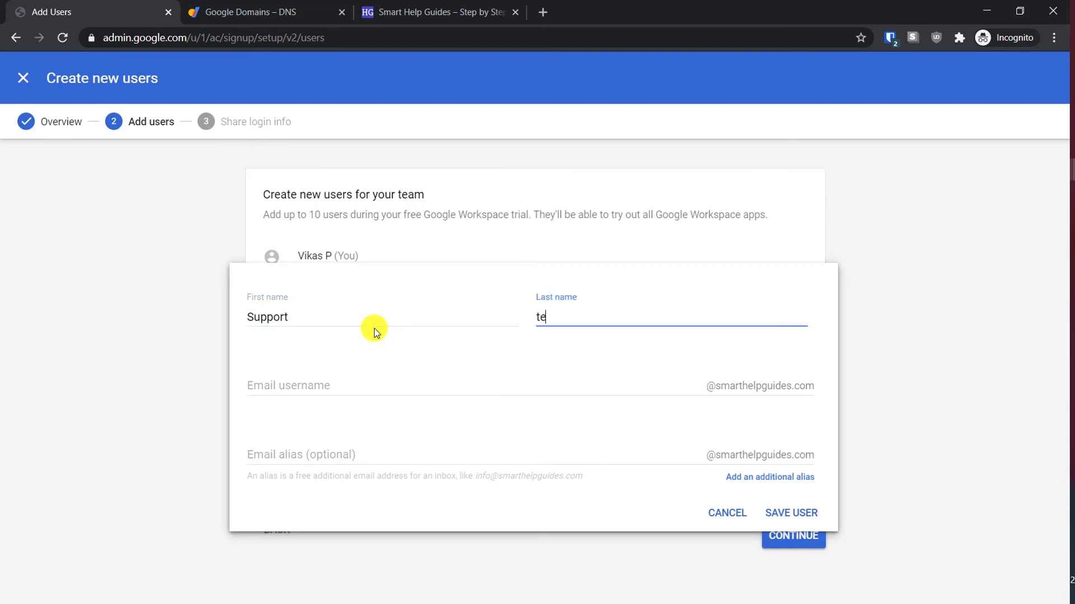
pyautogui.press('BackSpace')
pyautogui.write('eam')
pyautogui.press('Tab')
pyautogui.write('contact')
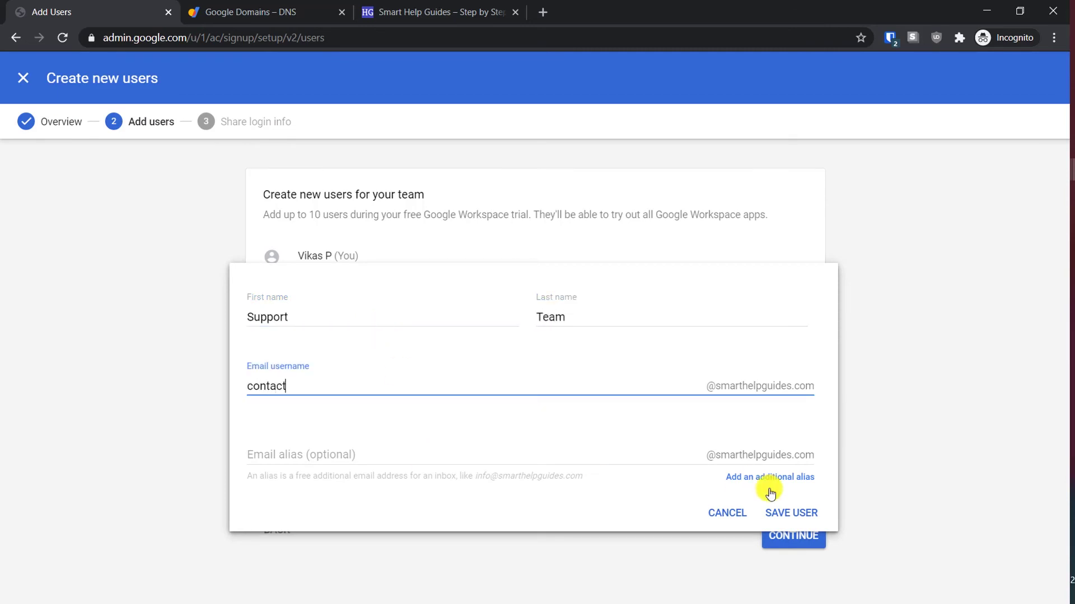
pyautogui.click(791, 513)
pyautogui.click(806, 370)
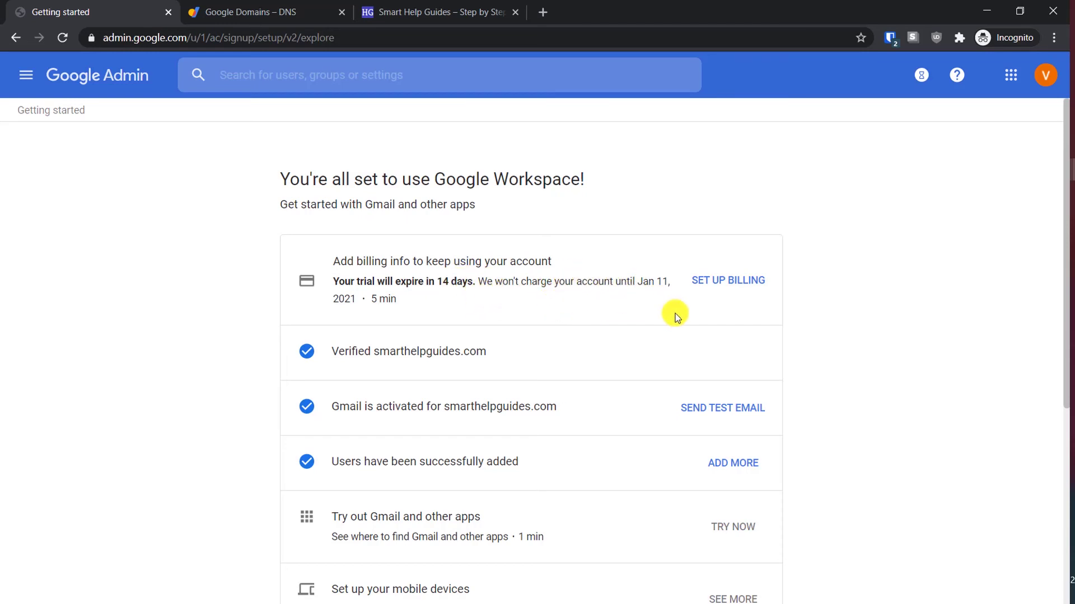
pyautogui.scroll(-3, 644, 324)
pyautogui.scroll(-4, 610, 319)
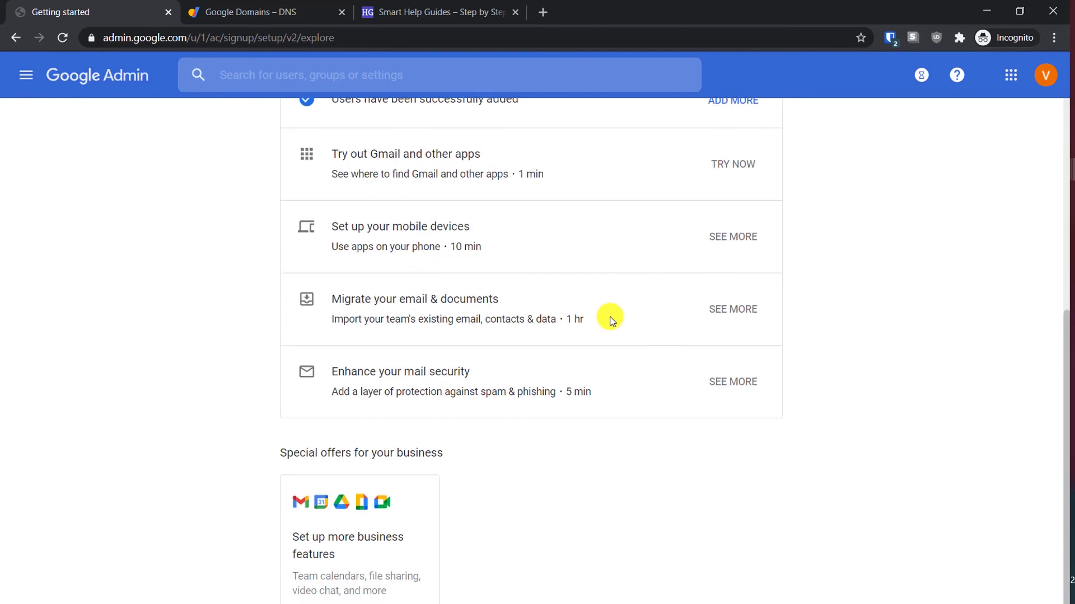
pyautogui.scroll(5, 609, 317)
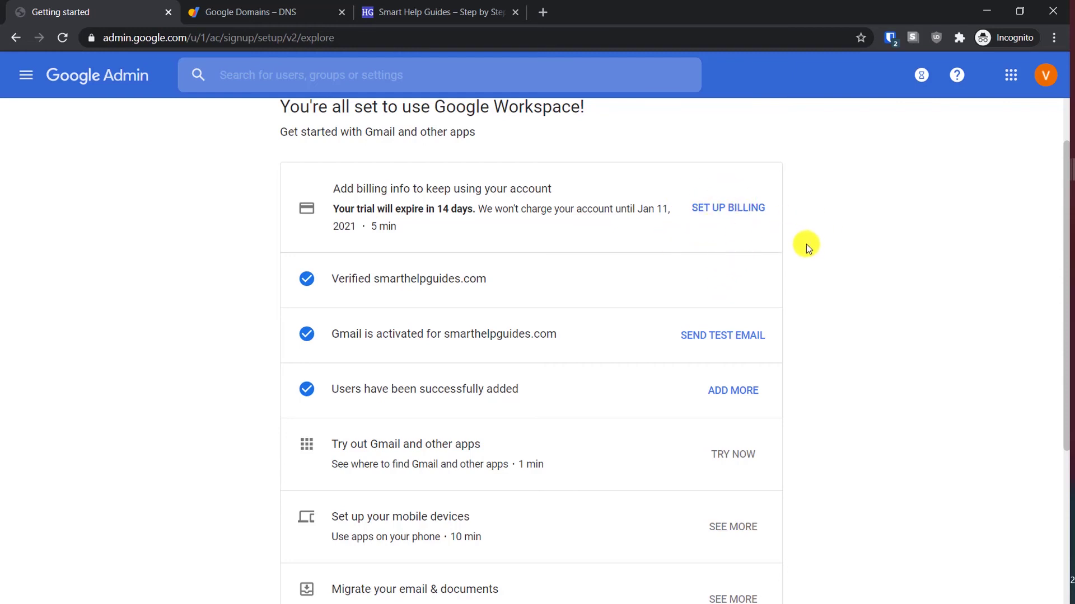
pyautogui.scroll(2, 854, 186)
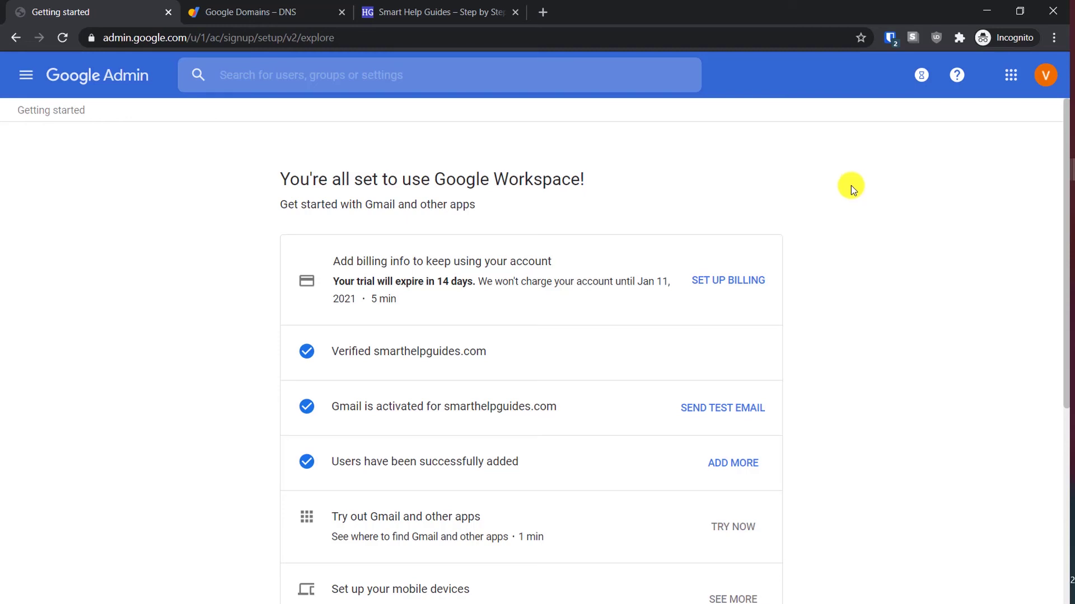
pyautogui.scroll(-1, 846, 248)
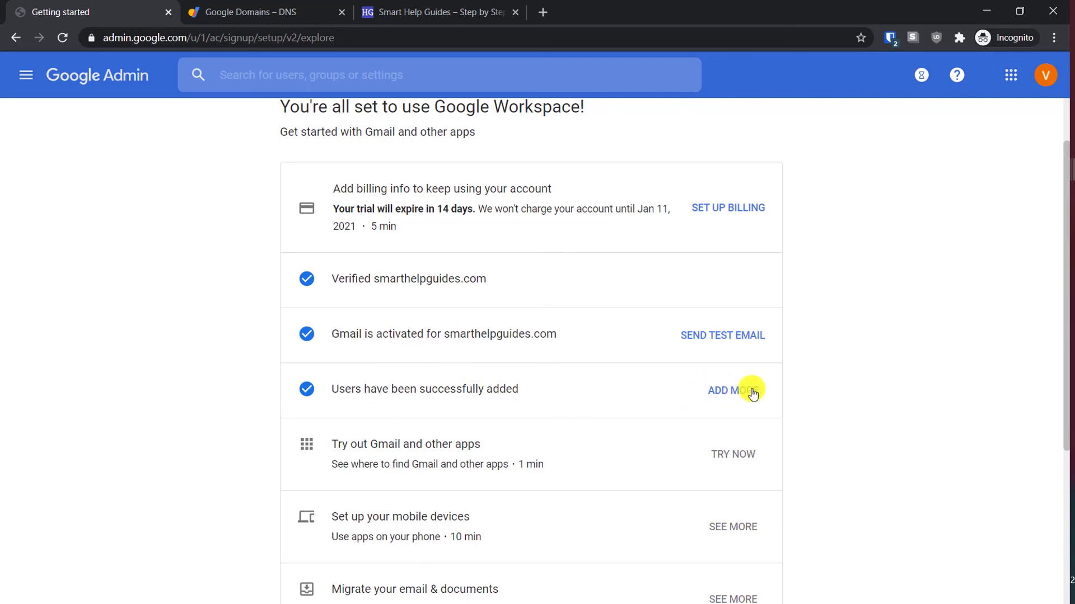
pyautogui.scroll(-3, 849, 394)
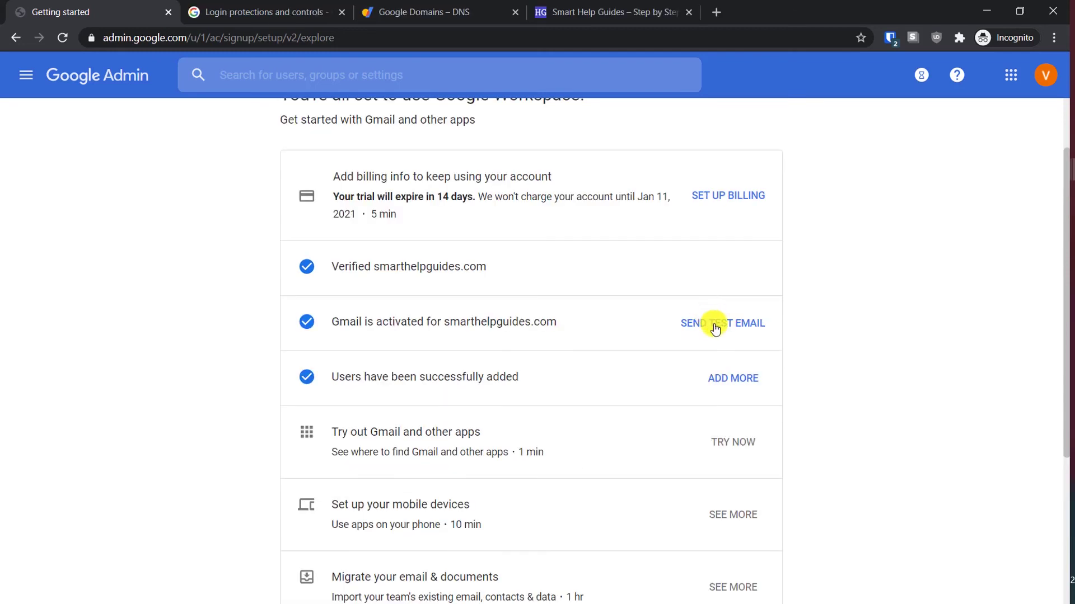
# Send the welcome test email to yourself from Google Admin, then open the Gmail inbox in a new tab
pyautogui.click(715, 327)
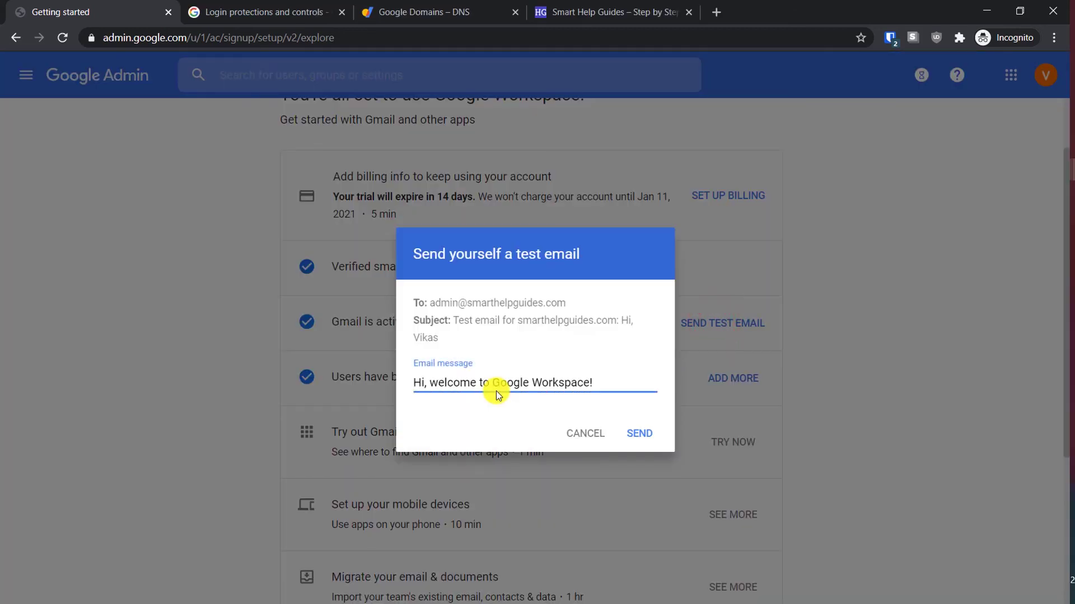
pyautogui.click(643, 432)
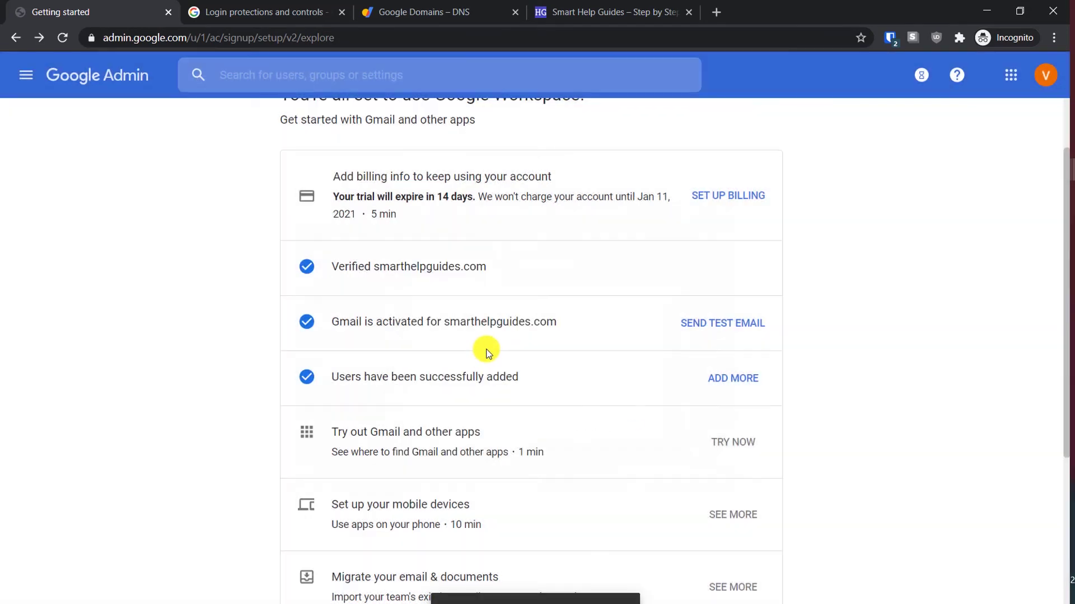
pyautogui.click(595, 598)
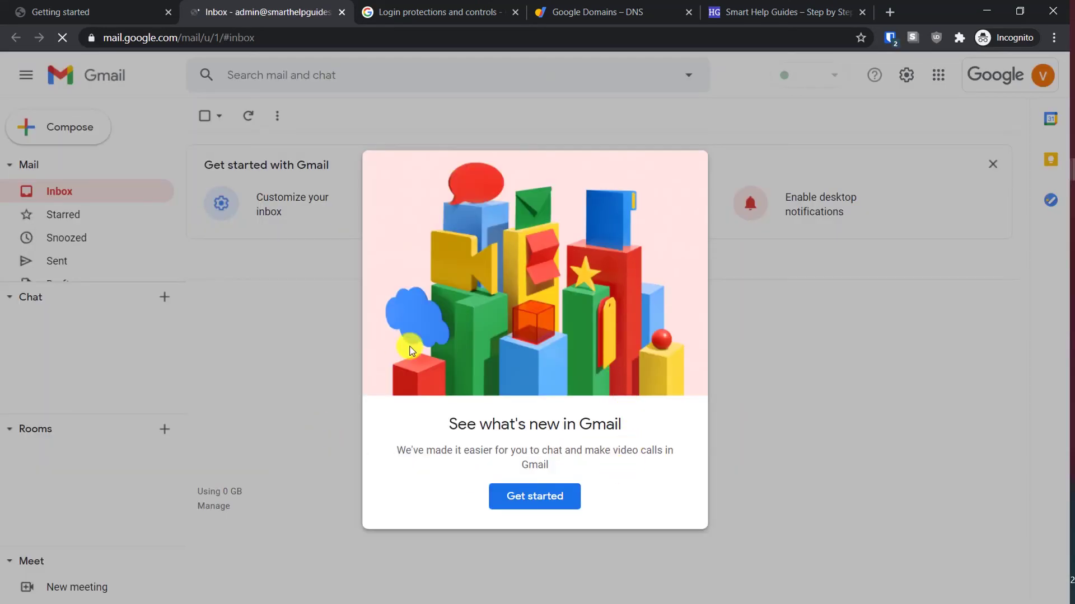
# Dismiss Gmail's what's-new introduction and step through and close the onboarding tip cards
pyautogui.click(540, 503)
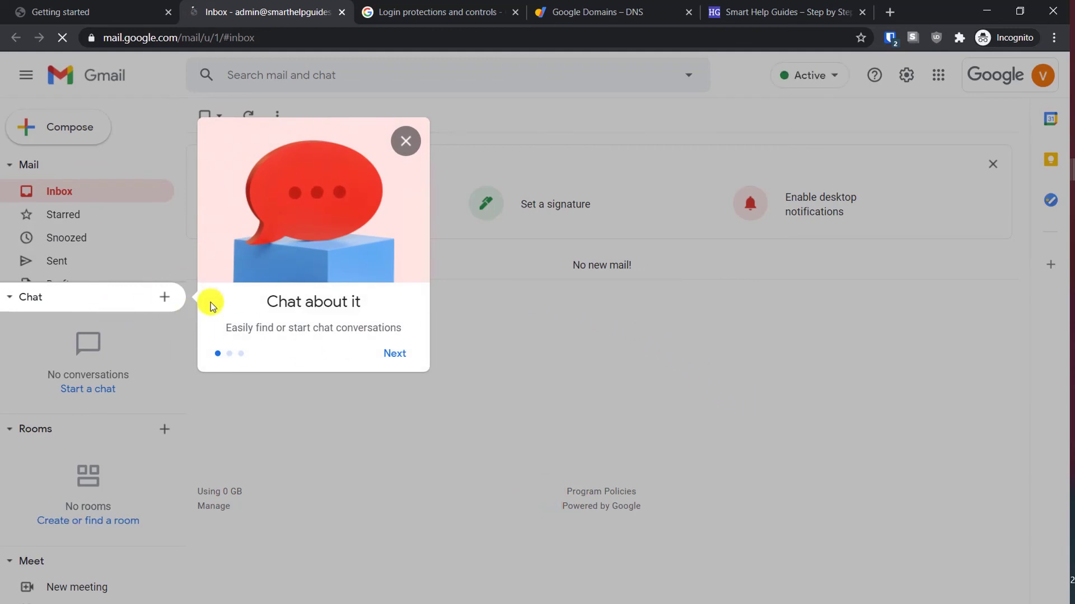
pyautogui.click(390, 356)
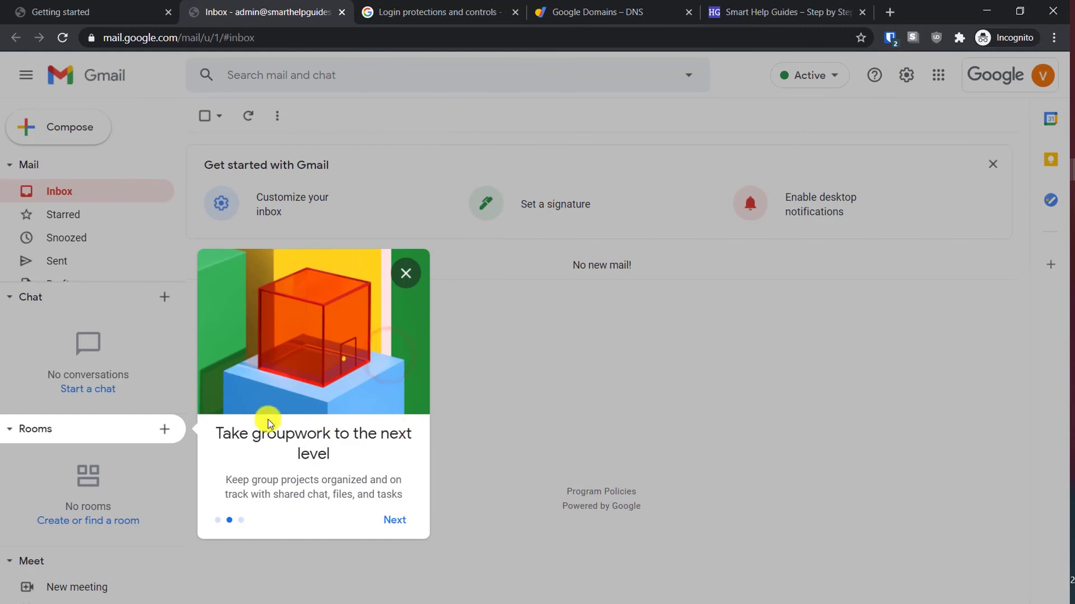
pyautogui.click(394, 520)
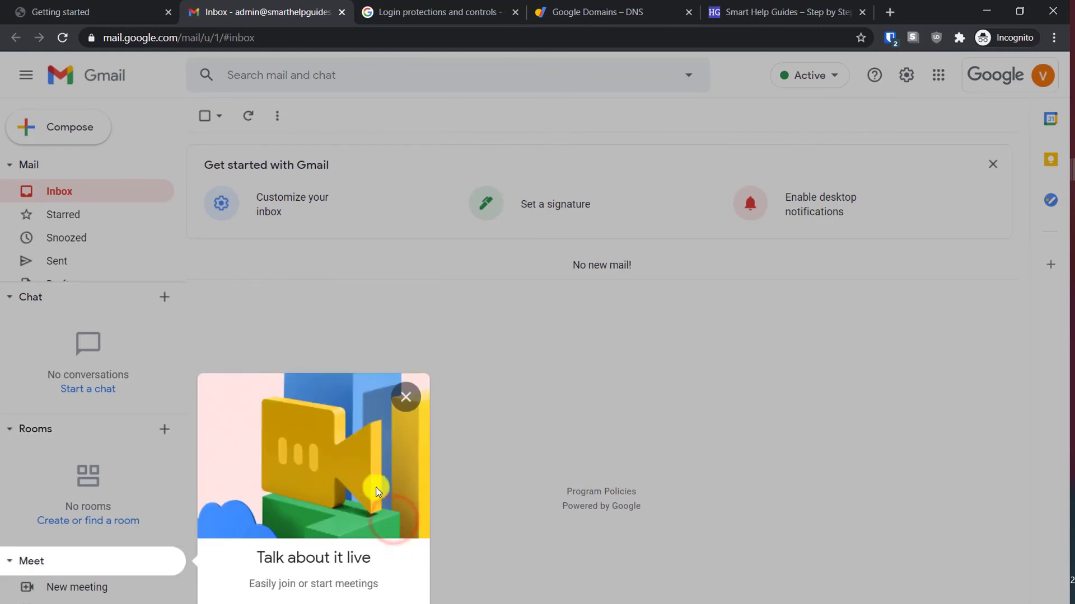
pyautogui.click(407, 397)
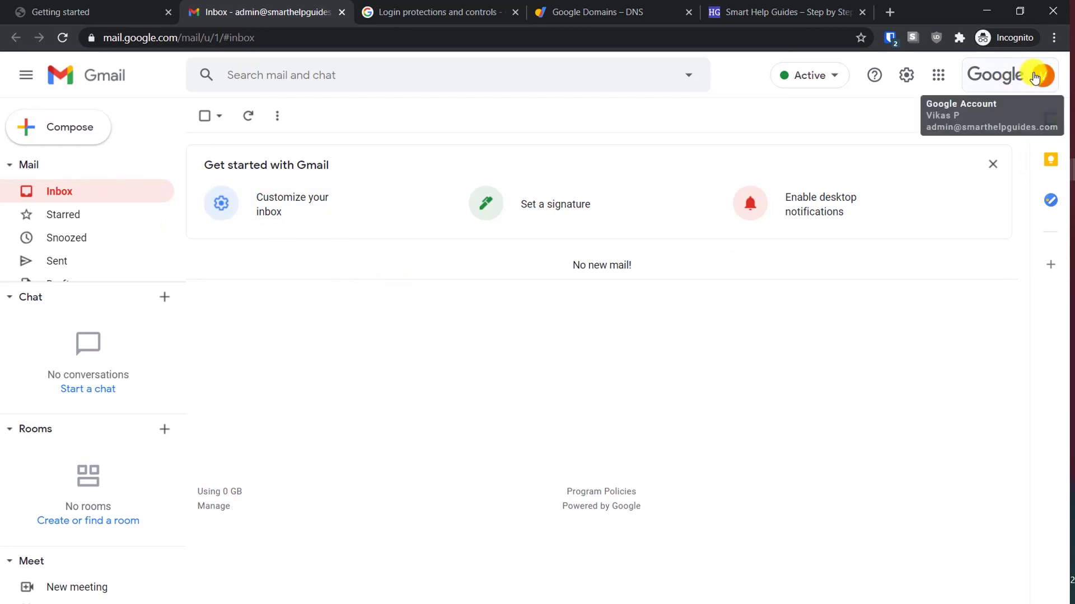
# Look through the Google apps grid and the chat status options, closing both unchanged
pyautogui.click(939, 79)
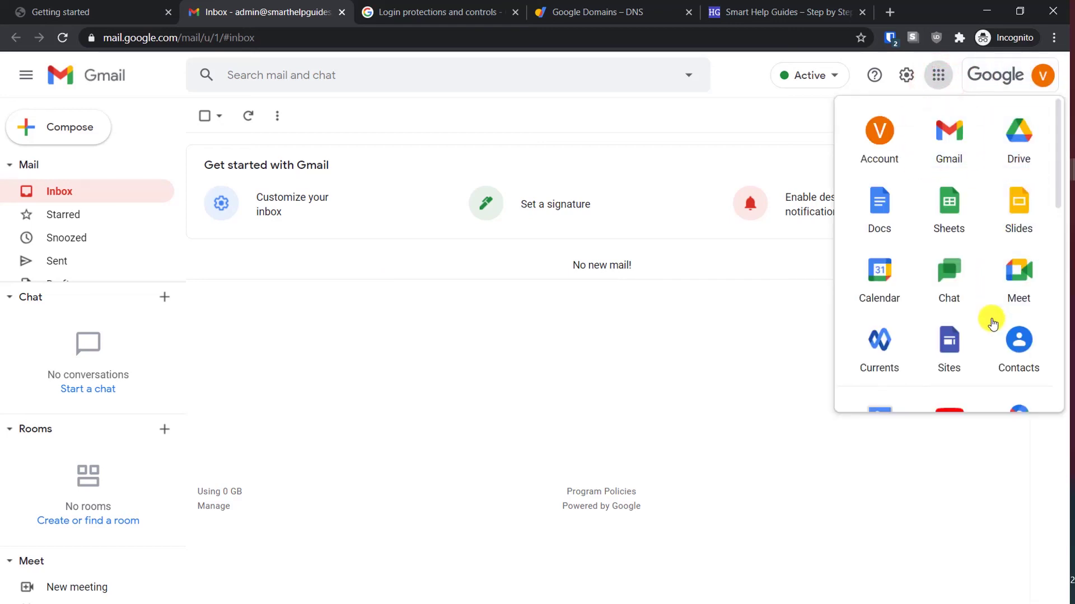
pyautogui.scroll(-1, 938, 296)
pyautogui.scroll(-3, 937, 296)
pyautogui.scroll(-3, 974, 343)
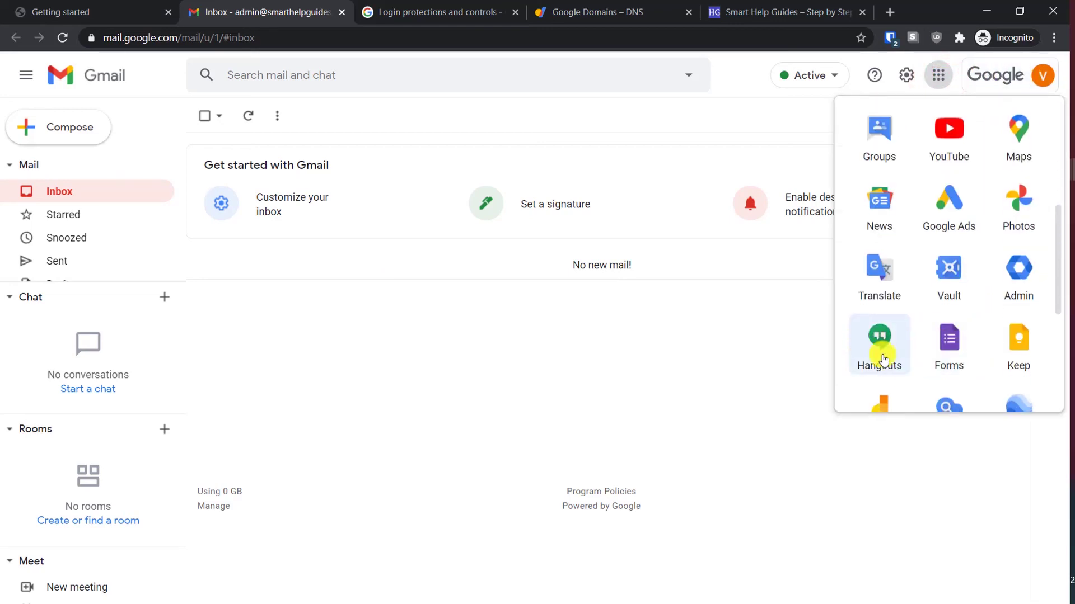
pyautogui.click(737, 361)
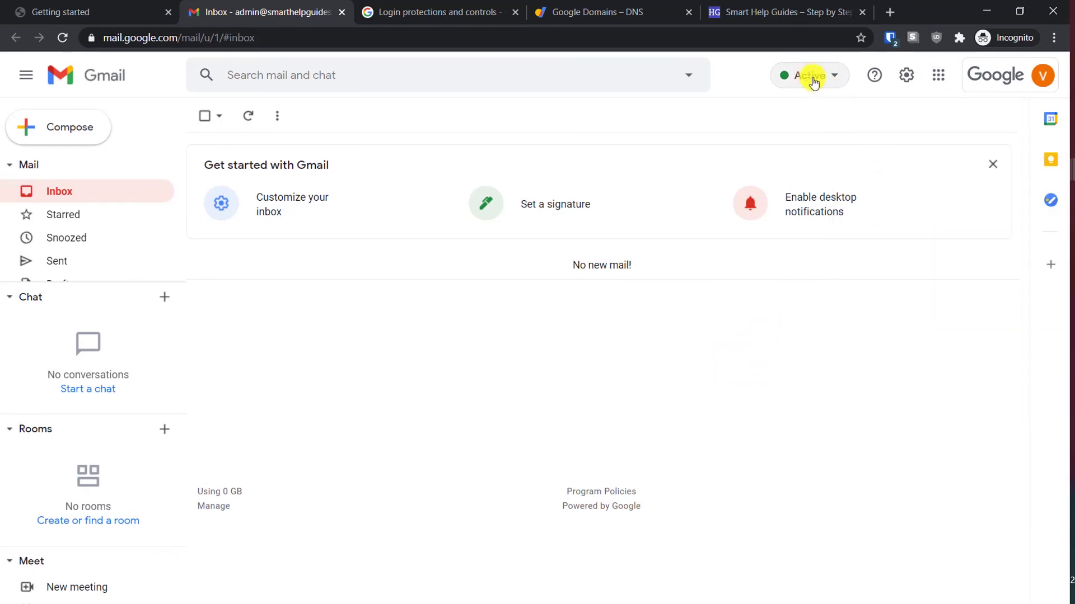
pyautogui.click(836, 76)
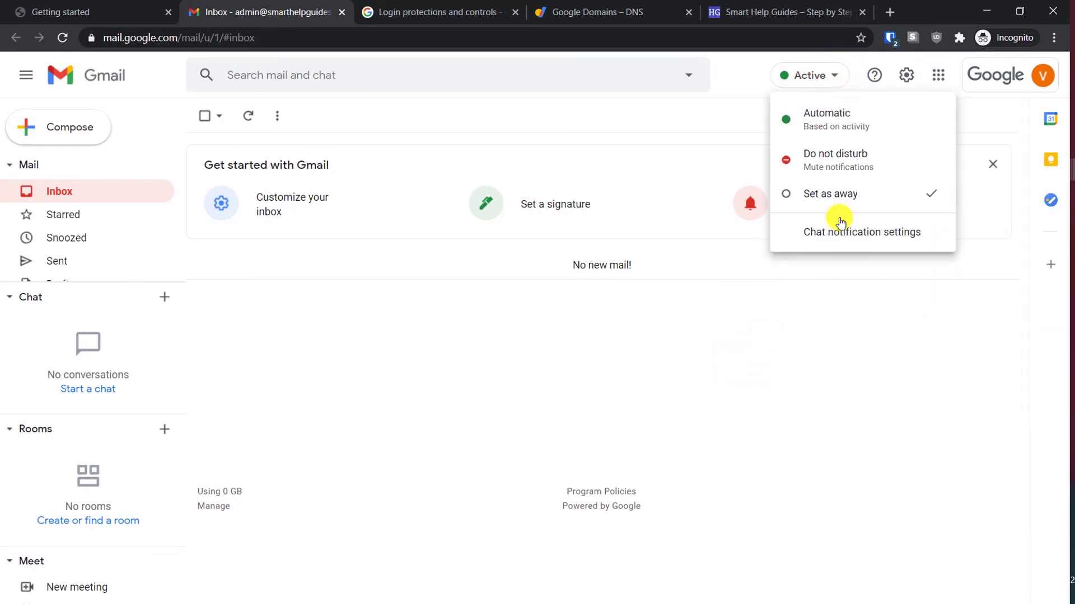
pyautogui.click(864, 319)
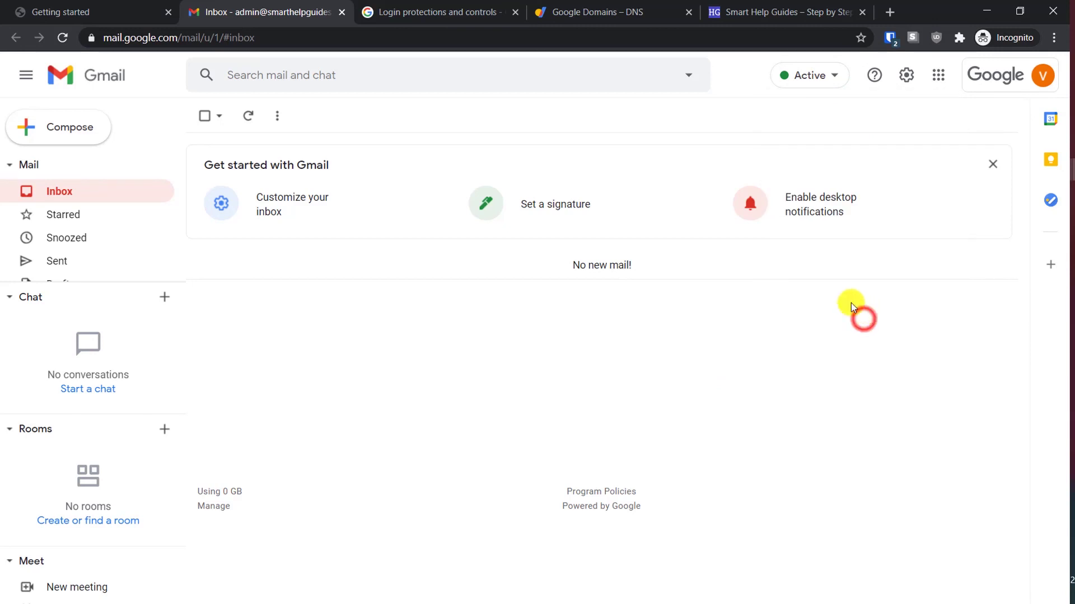
# Reload the Inbox so the two Gmail Team welcome emails show as unread
pyautogui.click(63, 195)
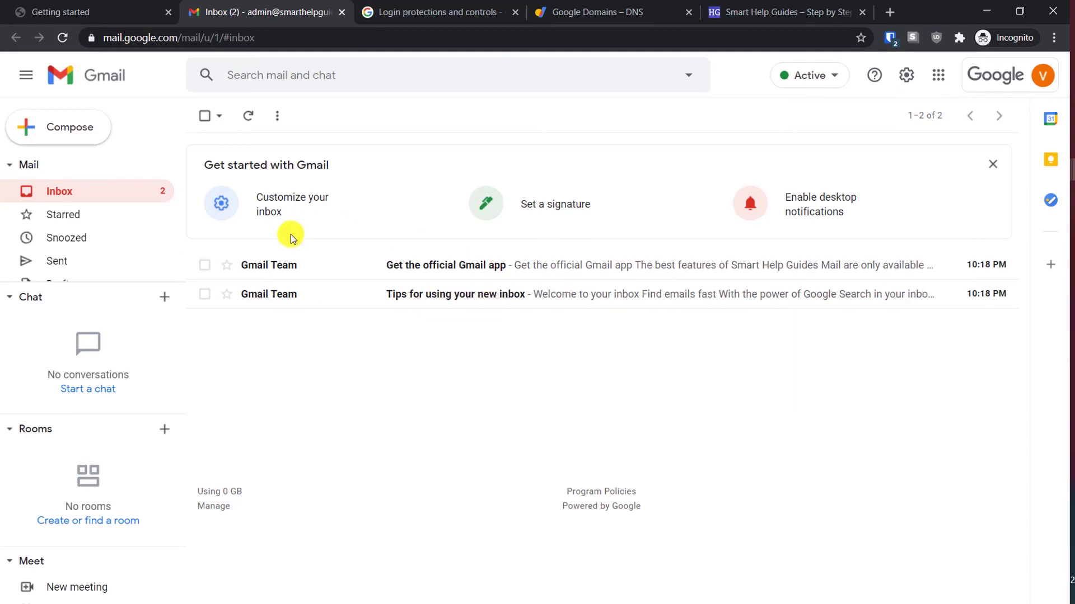
pyautogui.scroll(-1, 84, 246)
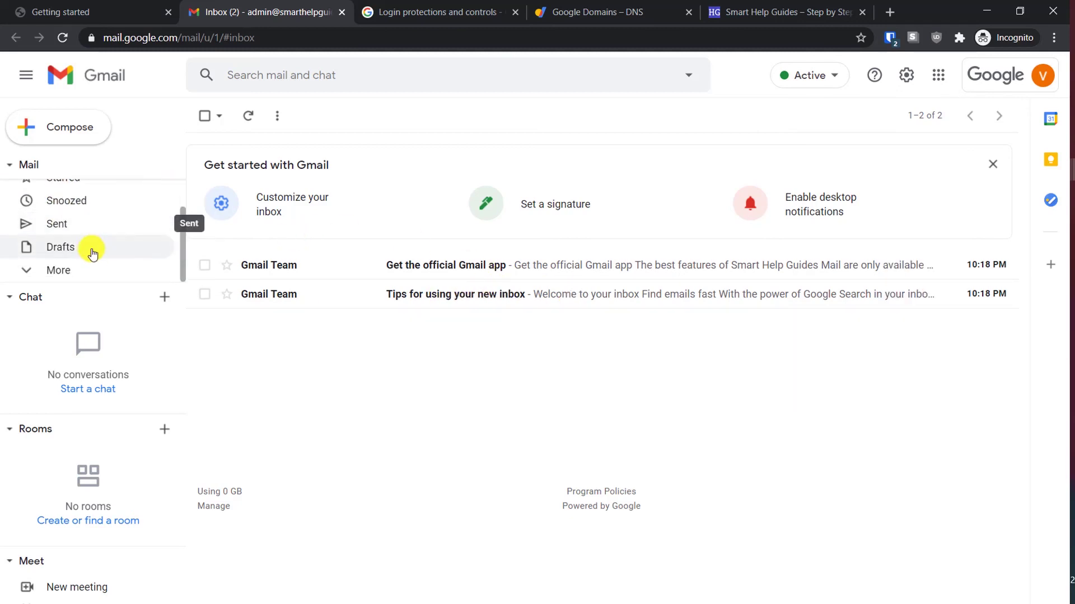
pyautogui.scroll(1, 93, 253)
pyautogui.click(59, 188)
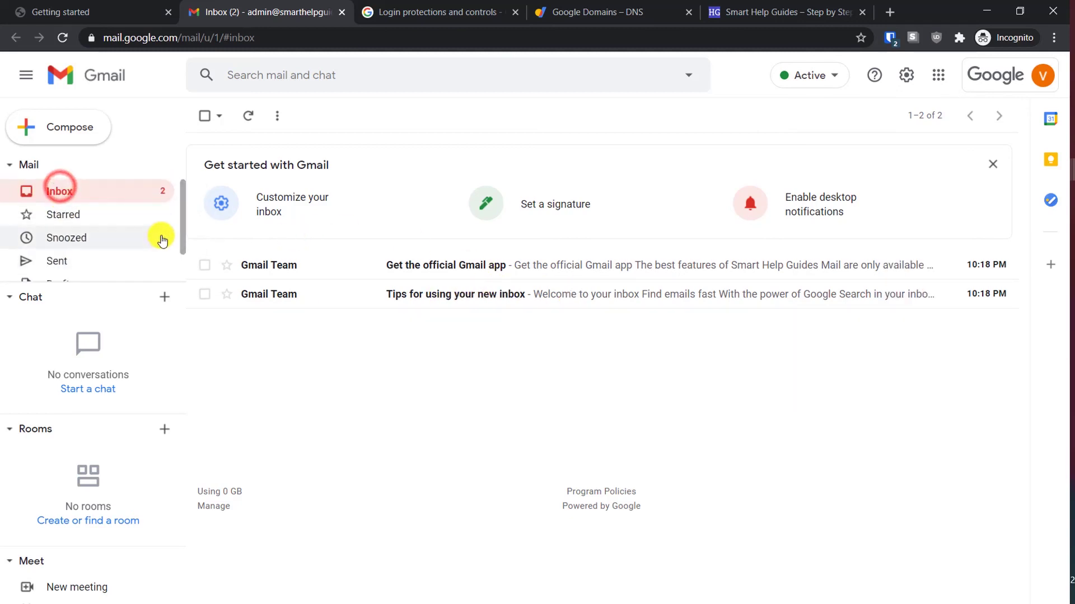
# Compose and send an email with subject 'Hello' and body 'Hello from google workspace email id' to an outside Gmail address
pyautogui.click(42, 127)
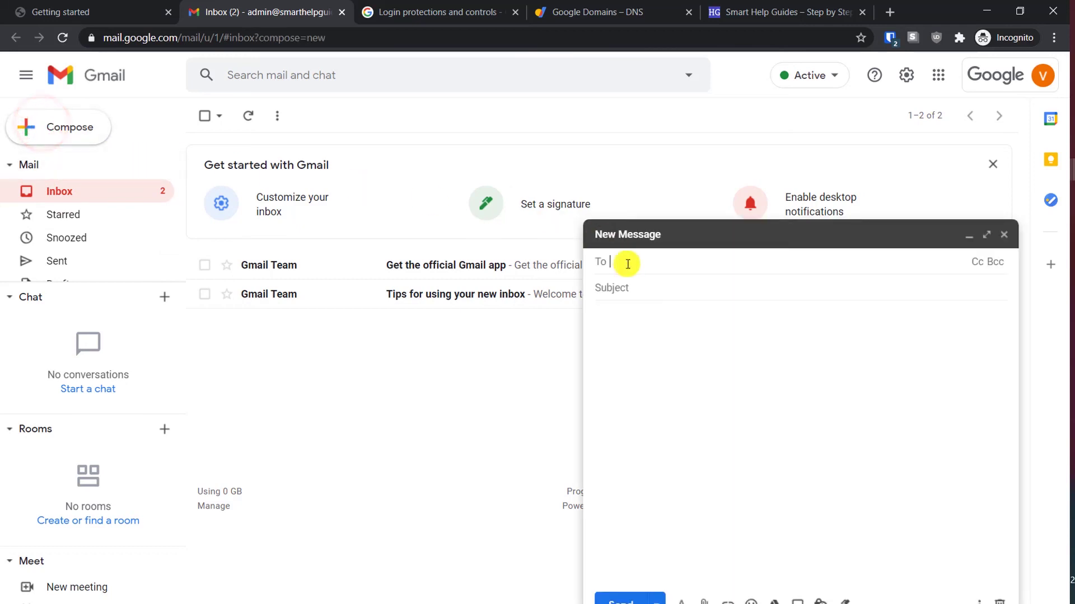
pyautogui.click(649, 286)
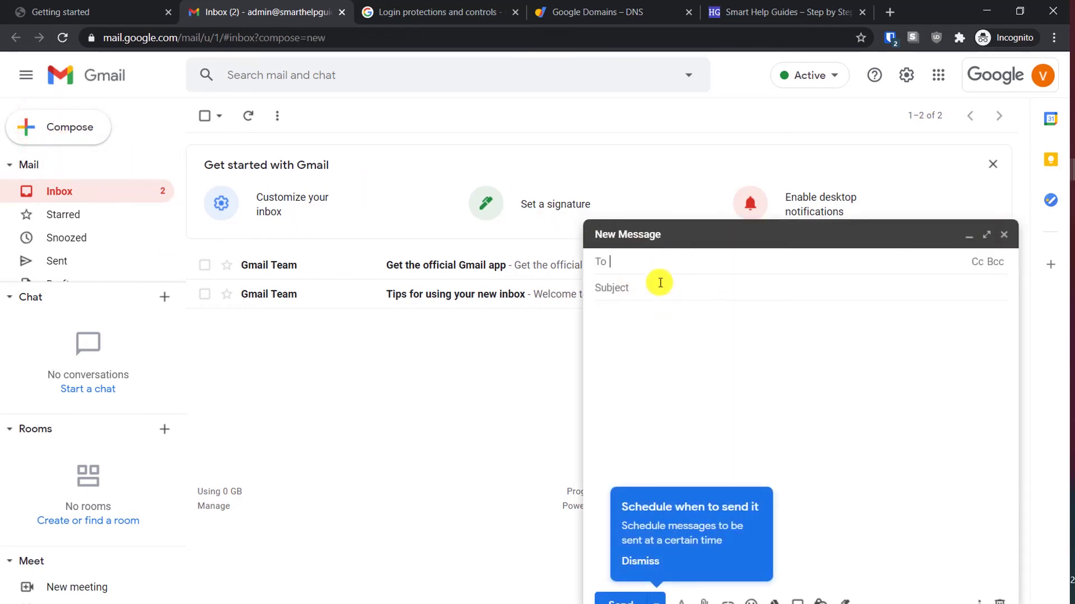
pyautogui.write('.com H')
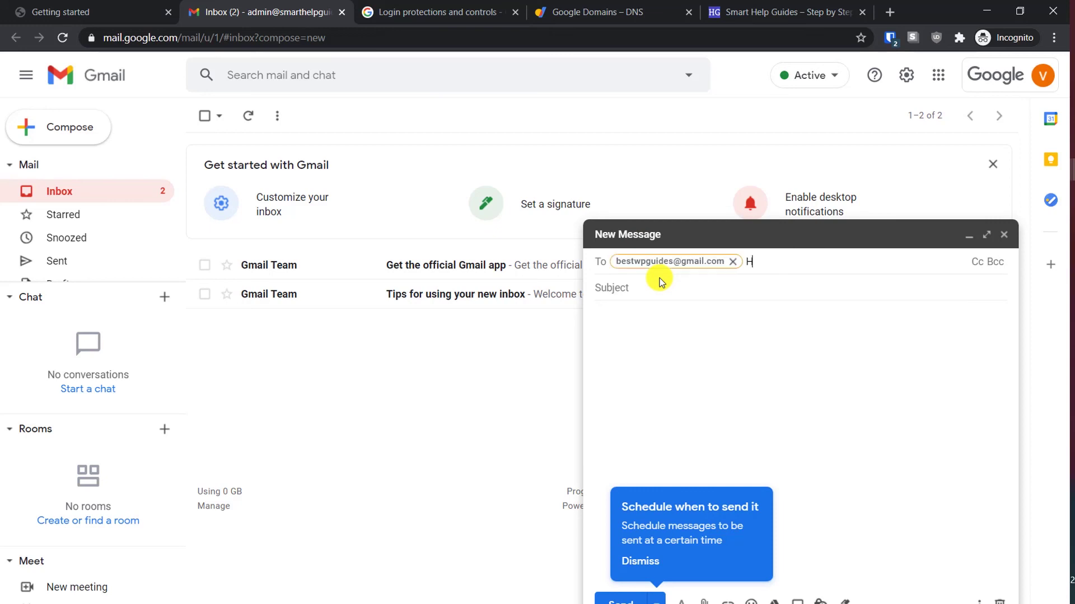
pyautogui.click(661, 287)
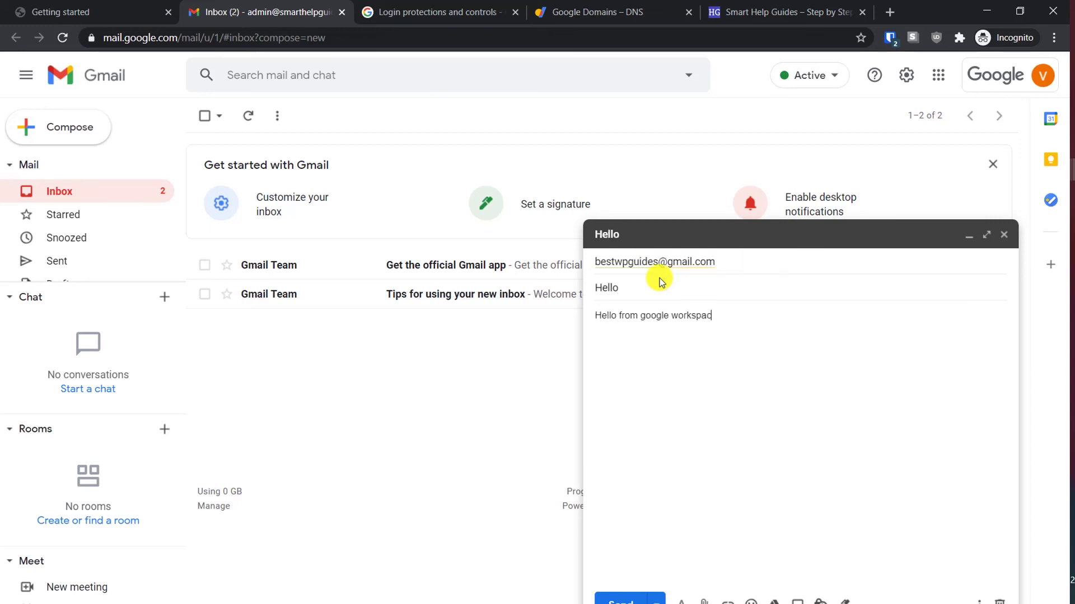
pyautogui.write('e email id')
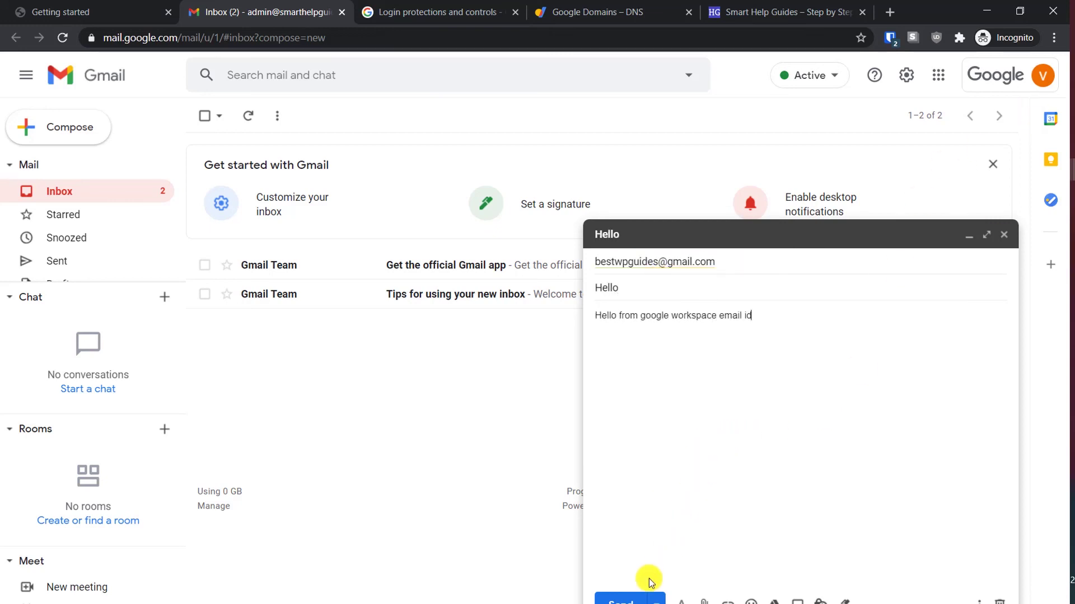
pyautogui.click(620, 600)
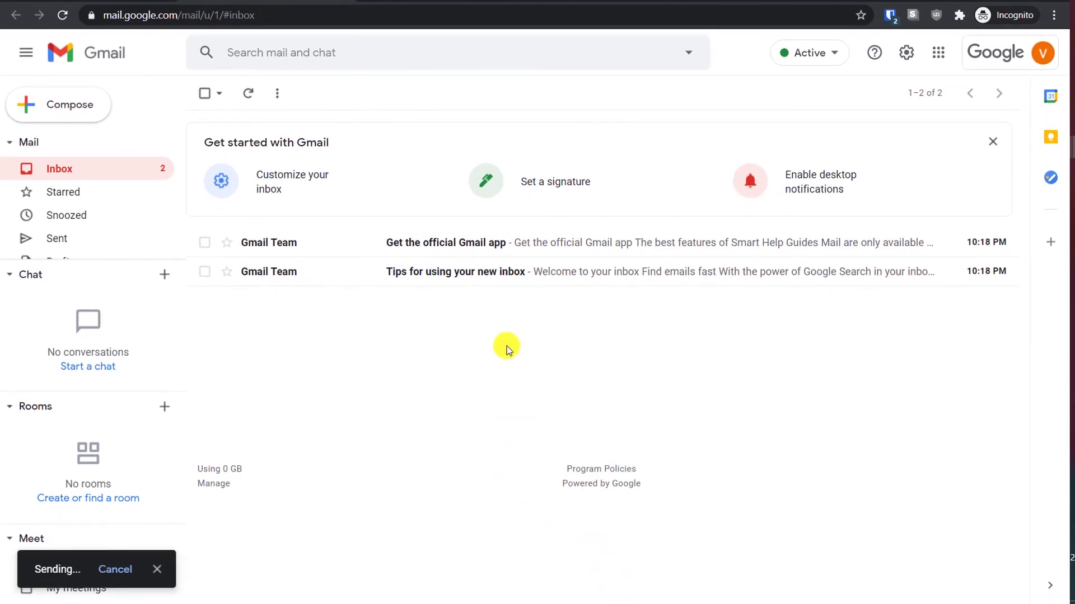
pyautogui.click(138, 569)
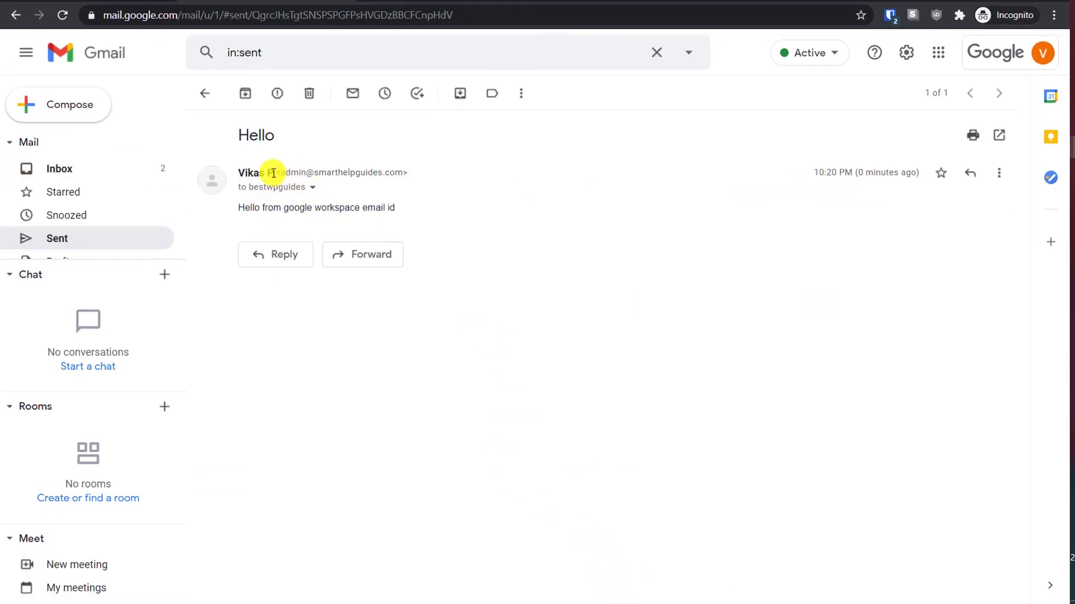
pyautogui.moveTo(274, 172); pyautogui.dragTo(402, 173)
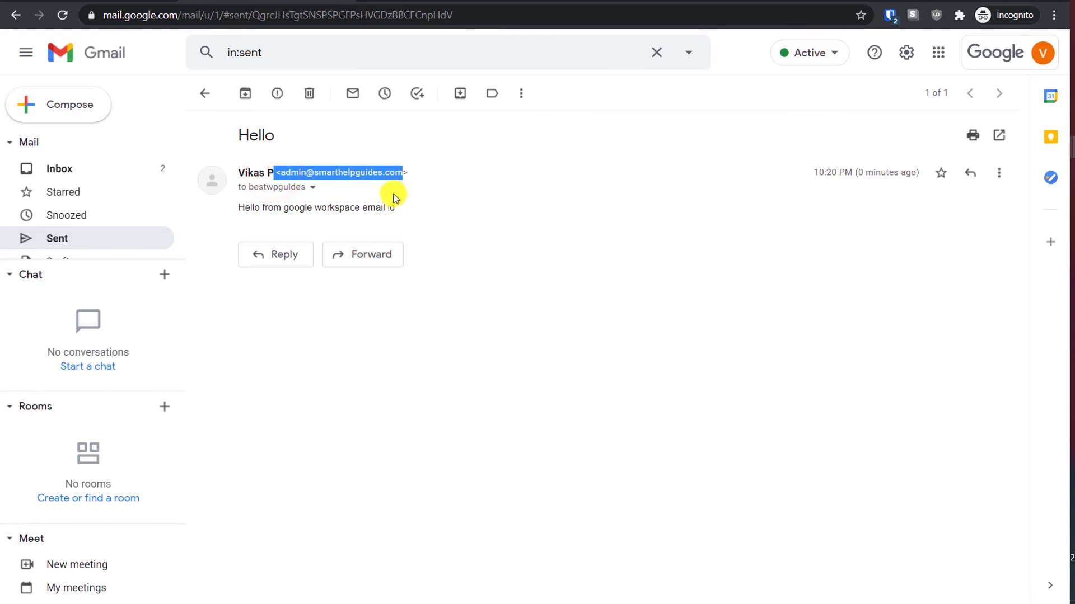
pyautogui.click(312, 187)
pyautogui.moveTo(415, 225); pyautogui.dragTo(509, 223)
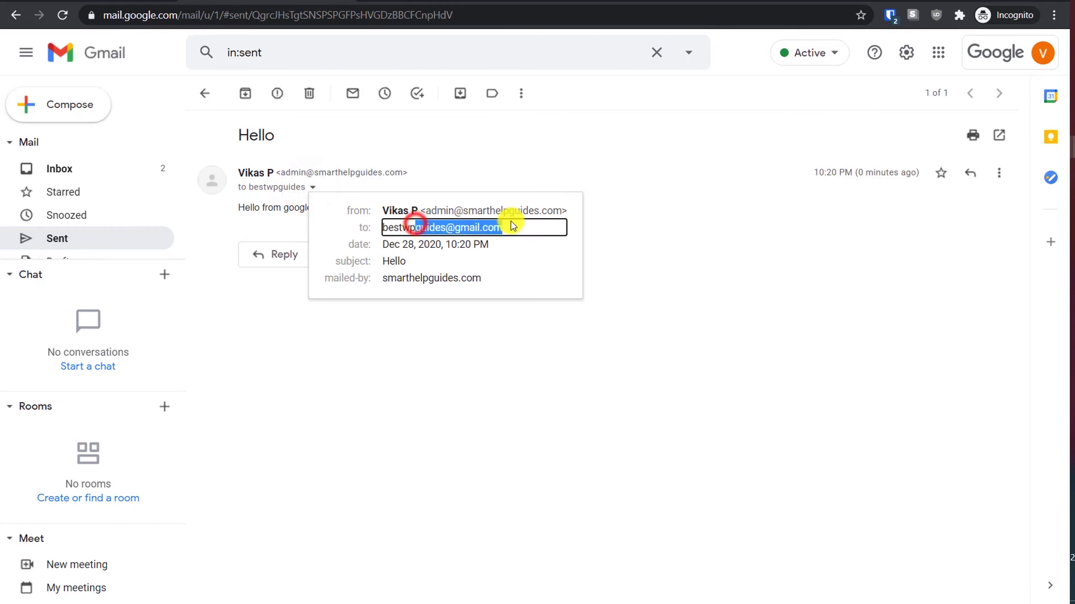
pyautogui.click(660, 348)
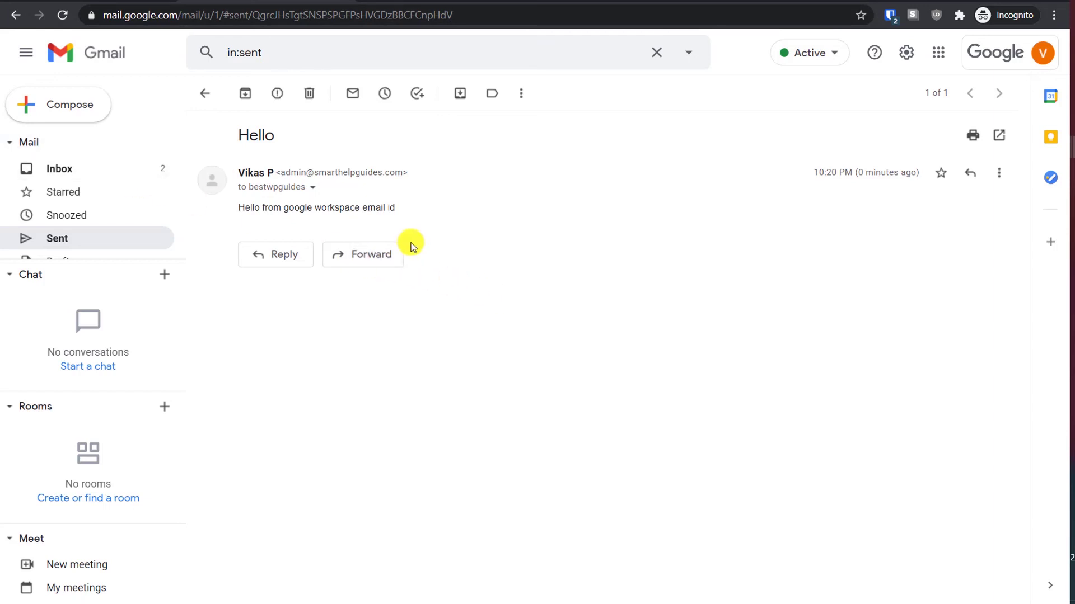
pyautogui.click(85, 164)
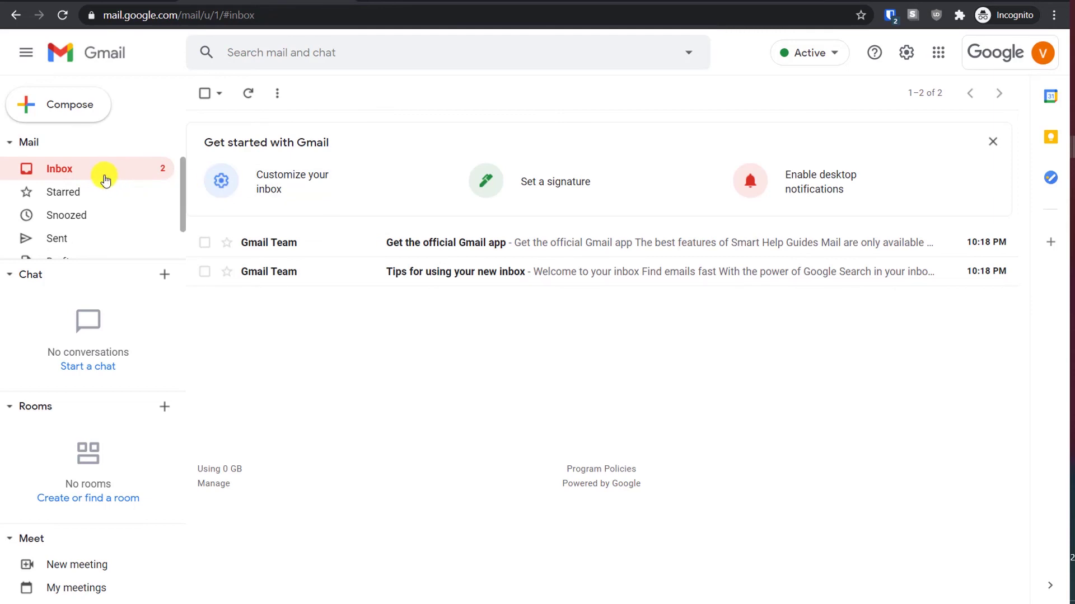
# Open the Hello conversation and check which address the reply was sent to in its details
pyautogui.click(104, 175)
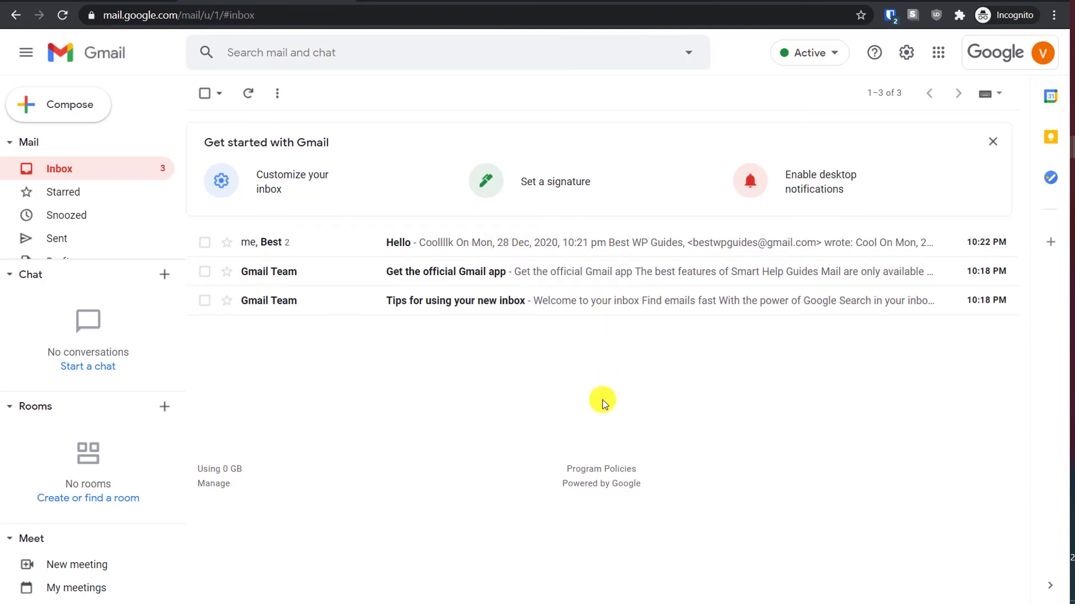
pyautogui.click(547, 246)
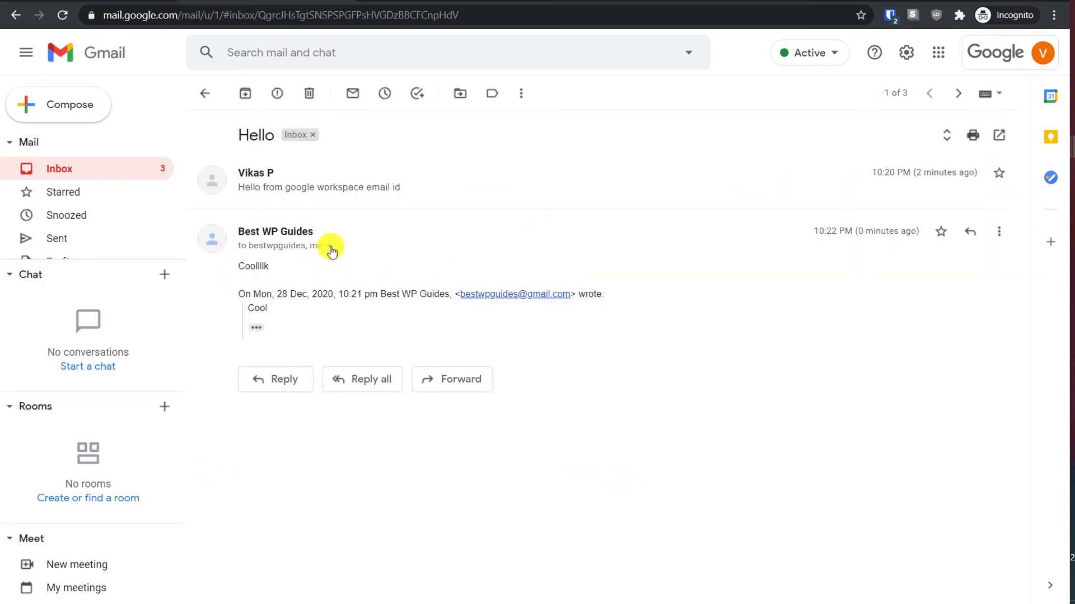
pyautogui.click(329, 245)
pyautogui.moveTo(441, 286); pyautogui.dragTo(477, 287)
pyautogui.moveTo(475, 288)
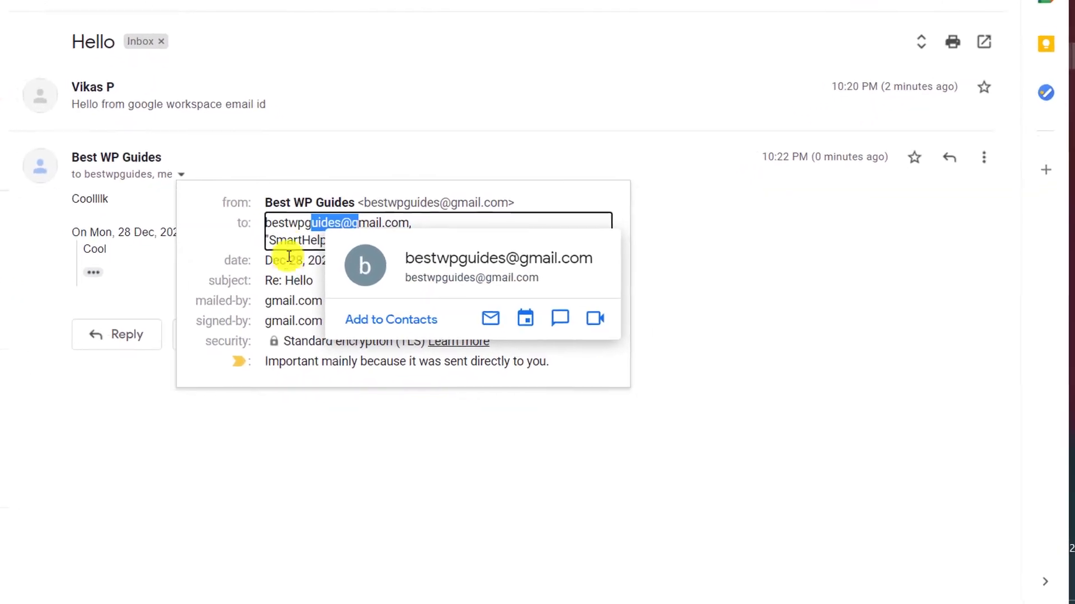
pyautogui.click(392, 288)
pyautogui.click(737, 299)
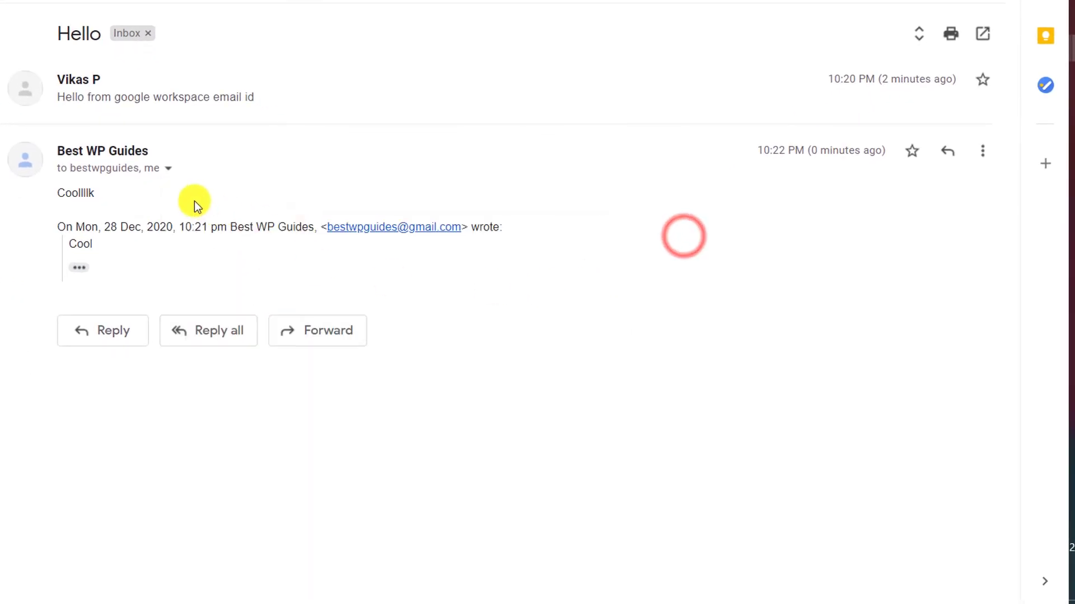
# Recheck the recipient's domain in the reply details, then return to the inbox with u
pyautogui.click(168, 169)
pyautogui.moveTo(475, 236); pyautogui.dragTo(536, 235)
pyautogui.click(822, 302)
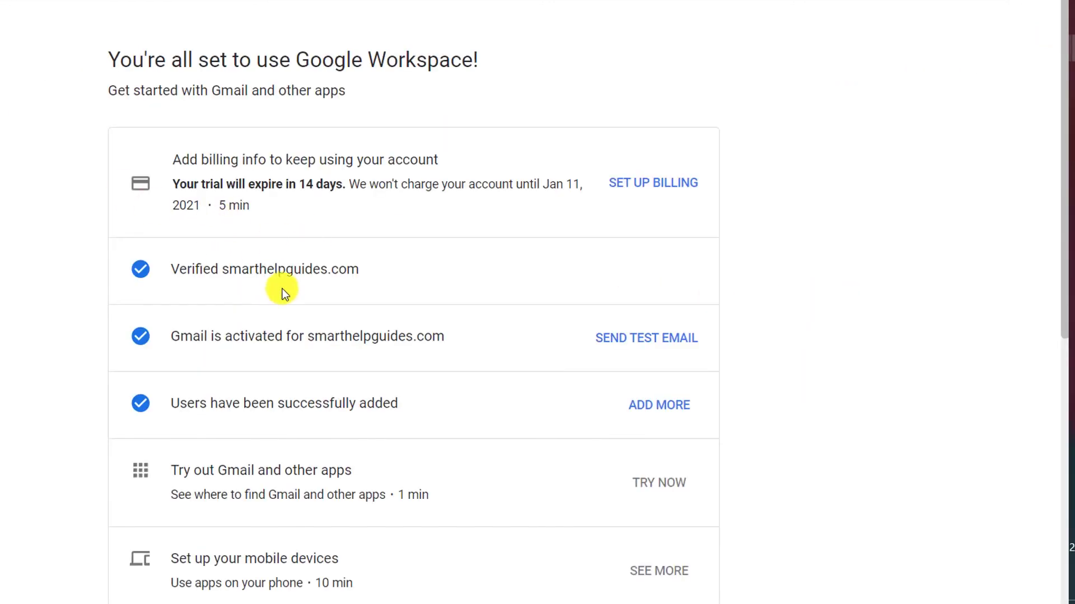
pyautogui.scroll(-8, 282, 289)
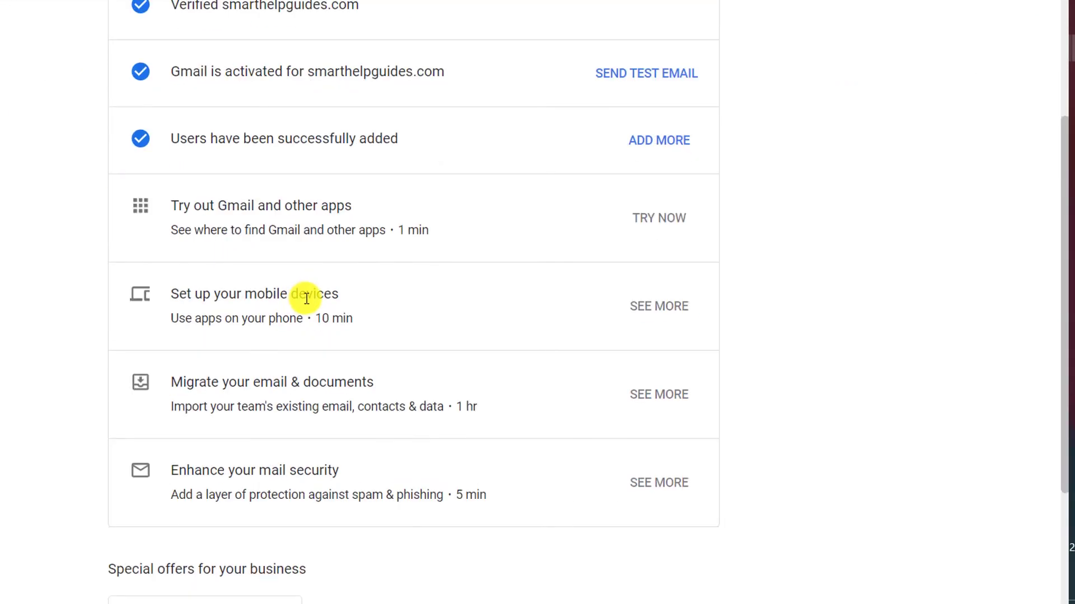
pyautogui.scroll(8, 647, 129)
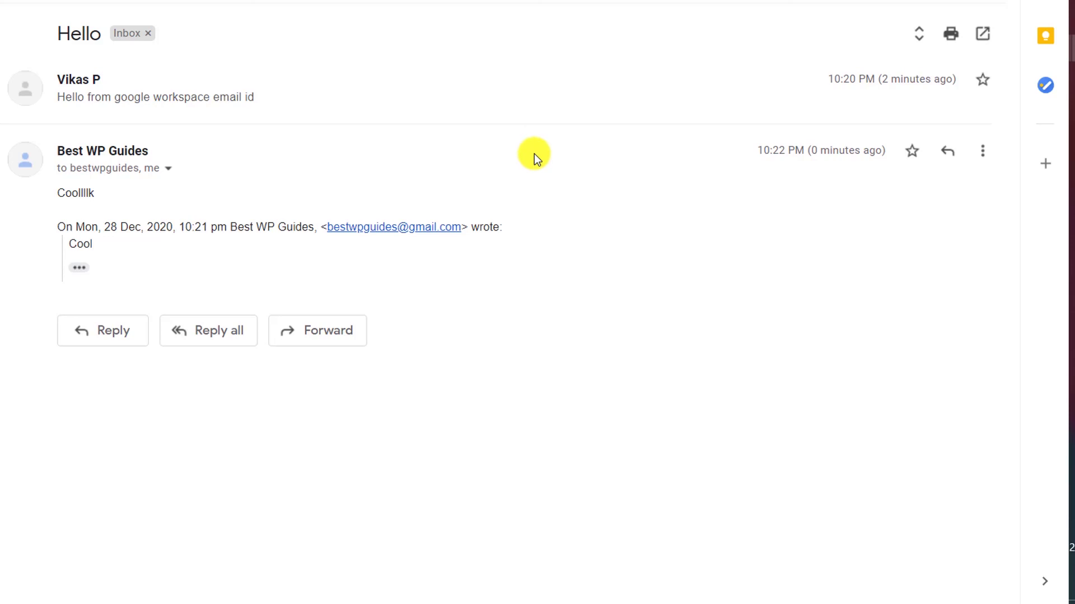
pyautogui.press('u')
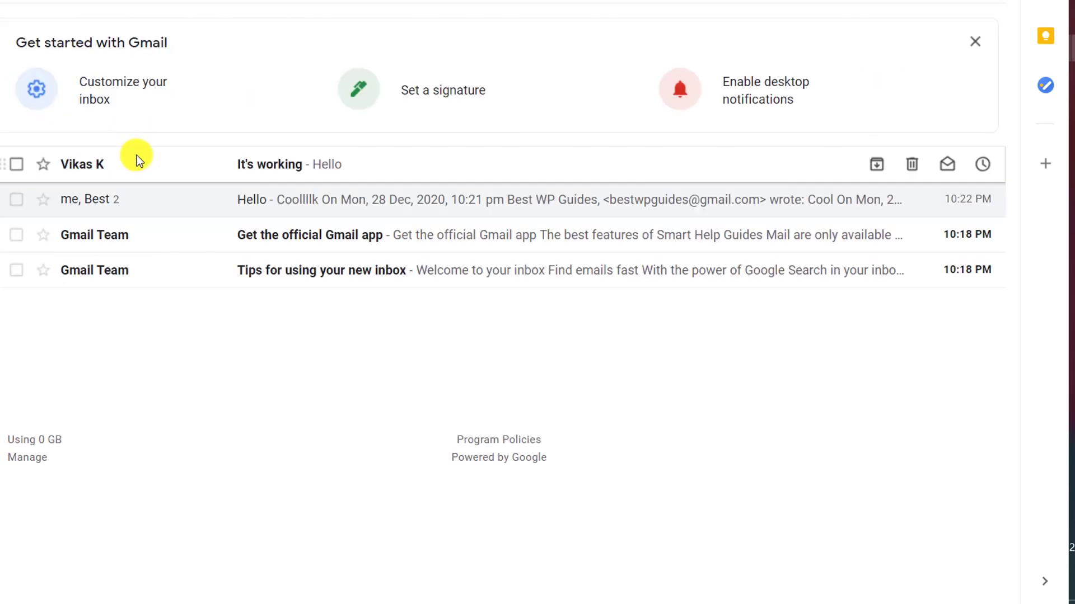